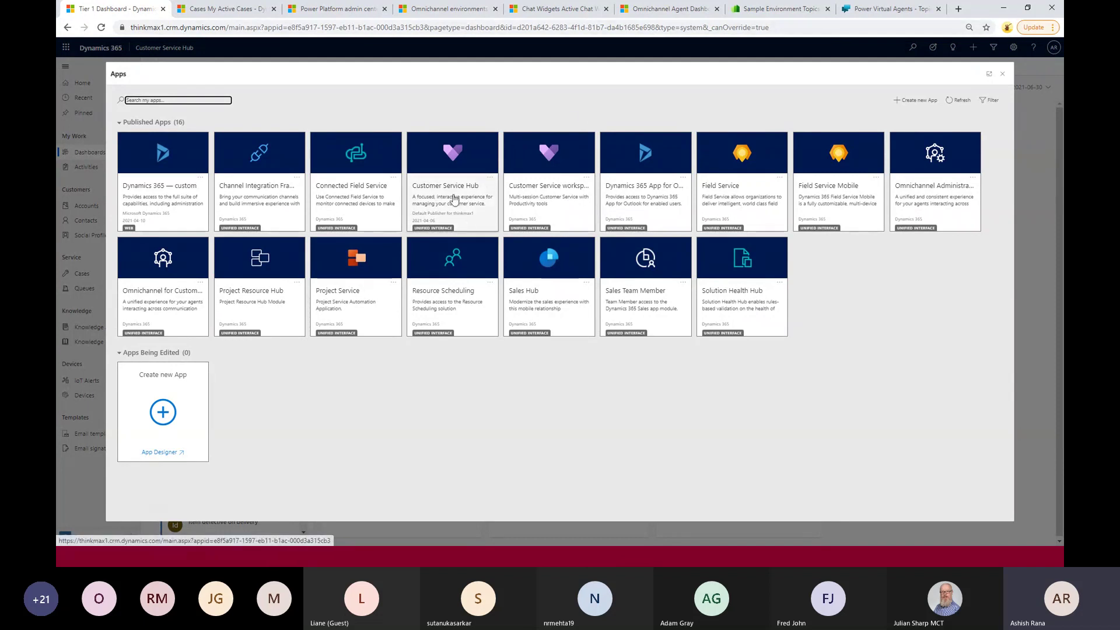
# Switch to the Cases list and examine the system views available for My Active Cases.
pyautogui.click(219, 10)
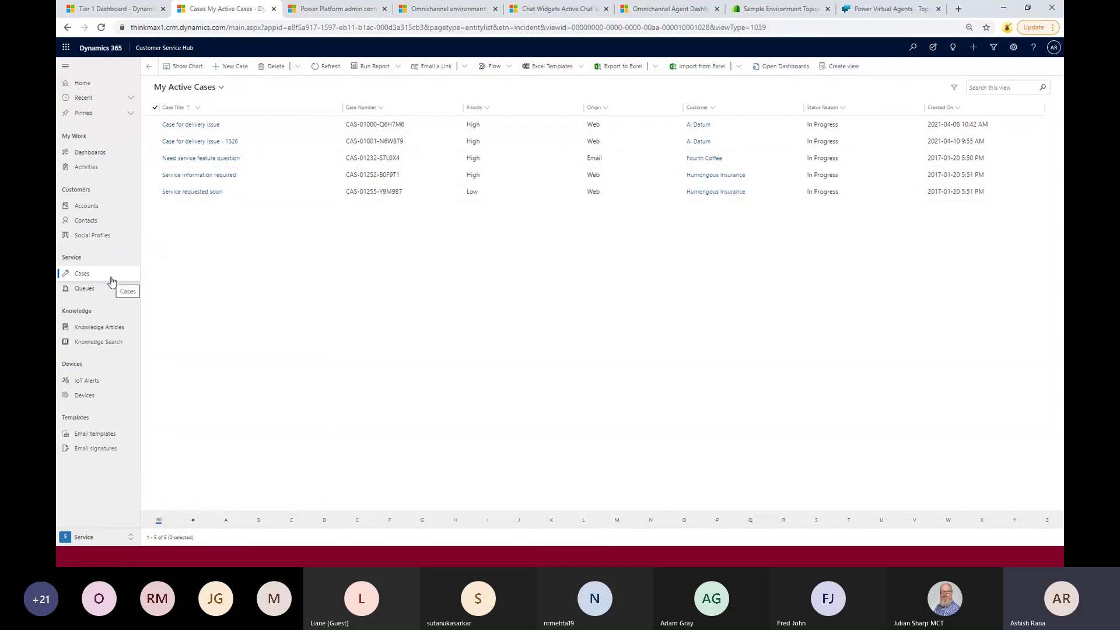
pyautogui.click(222, 89)
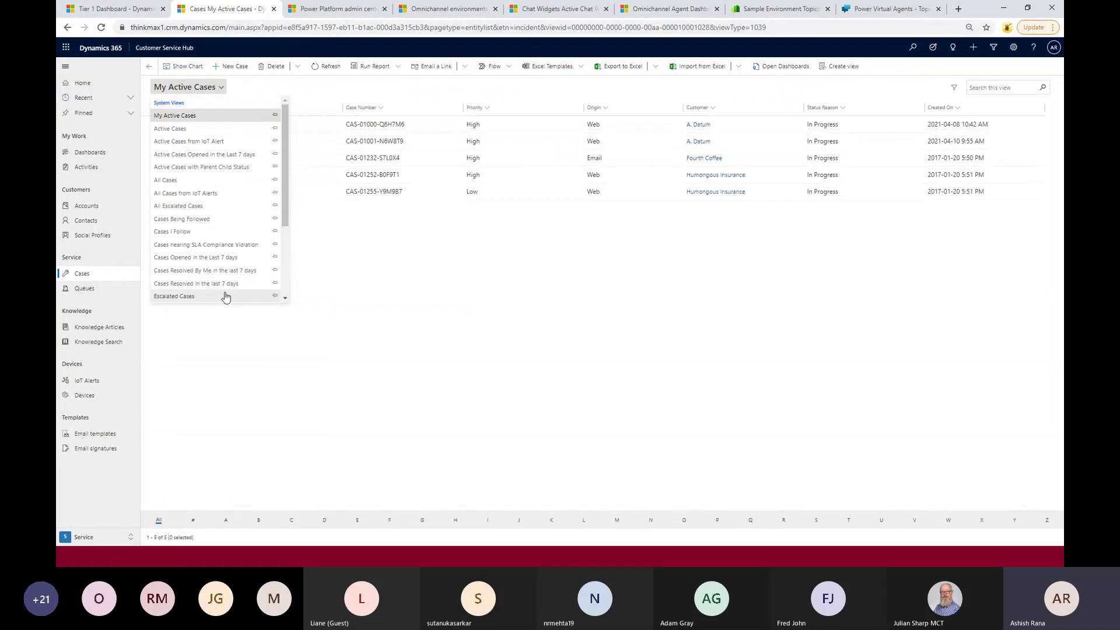
pyautogui.click(463, 308)
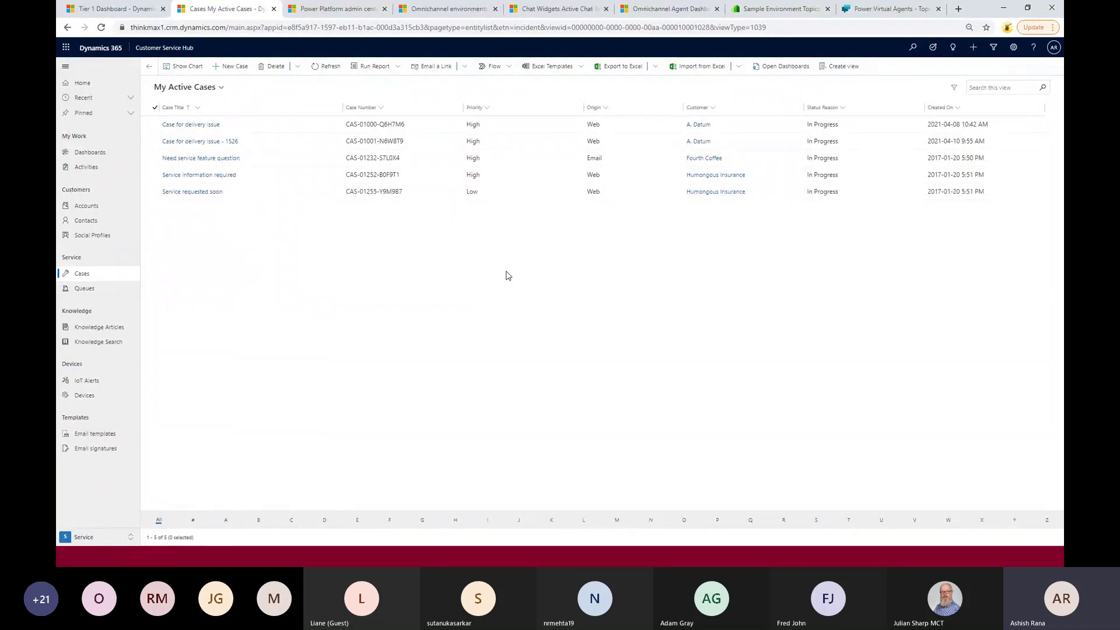
pyautogui.click(230, 72)
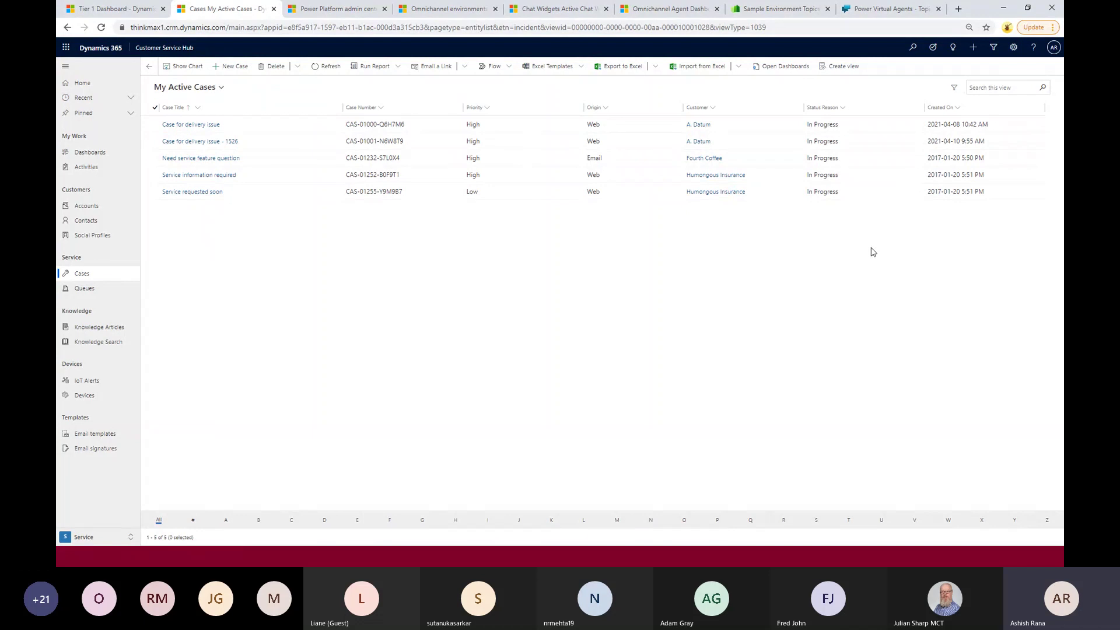
# Check the record "Case for delivery issue", return to the case list and open "Case for delivery issue - 1526".
pyautogui.click(207, 125)
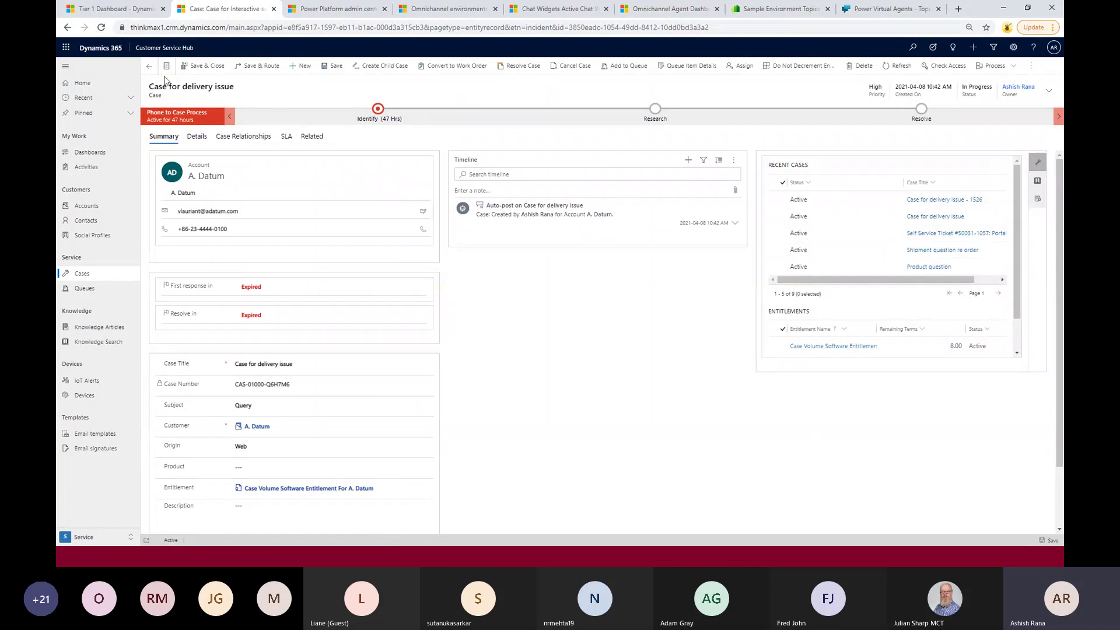
pyautogui.click(150, 67)
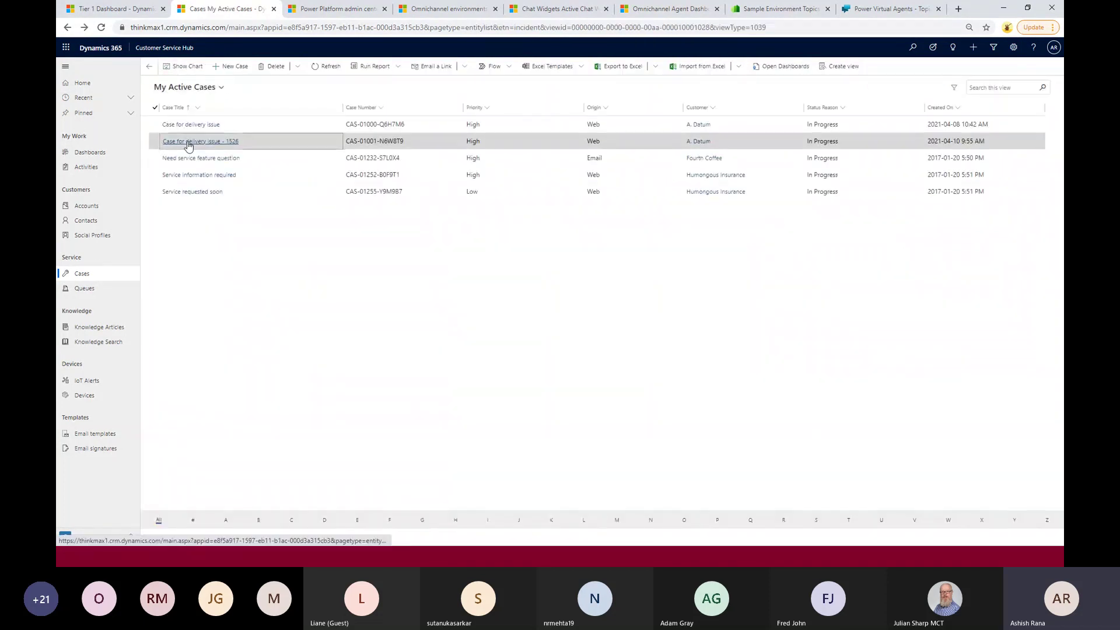
pyautogui.click(187, 144)
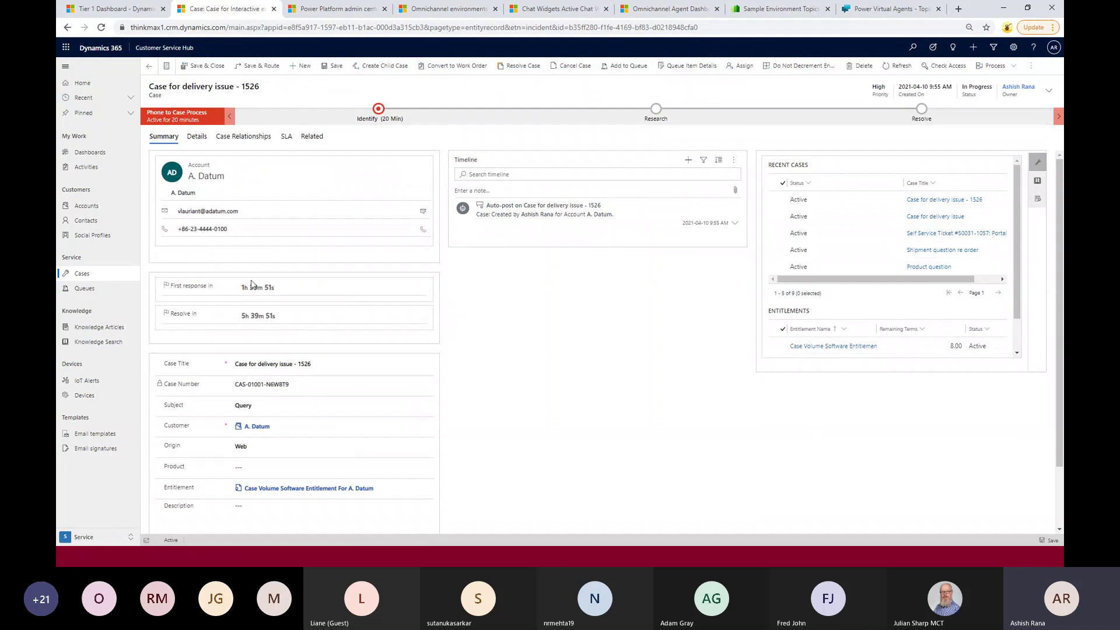
# Examine the case's number and the choices offered for its Subject and Origin without changing them.
pyautogui.scroll(-2, 445, 280)
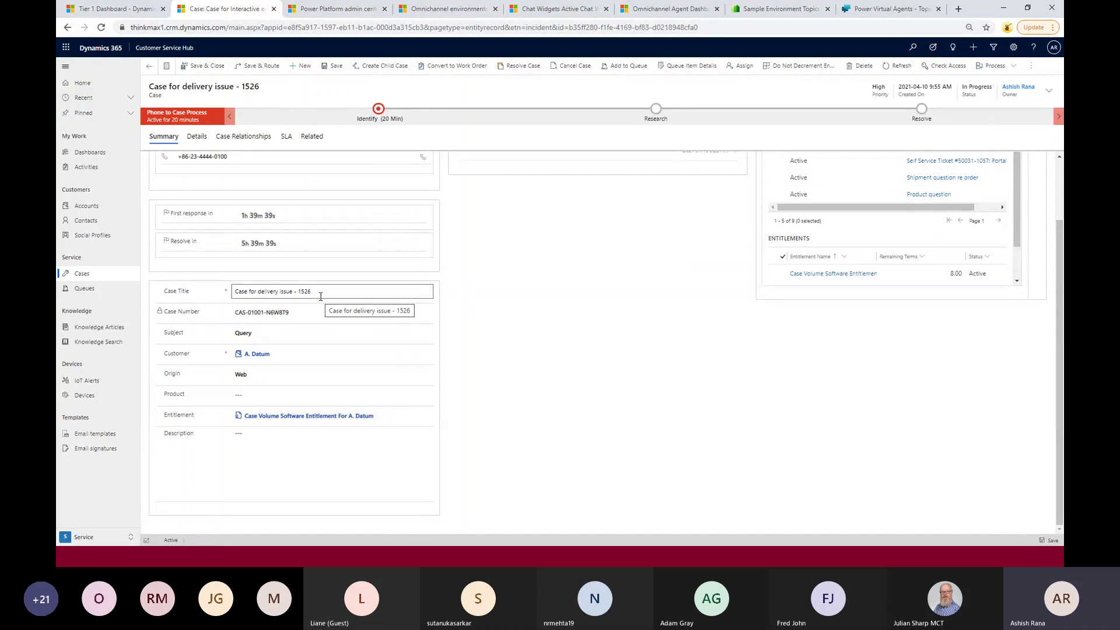
pyautogui.tripleClick(285, 318)
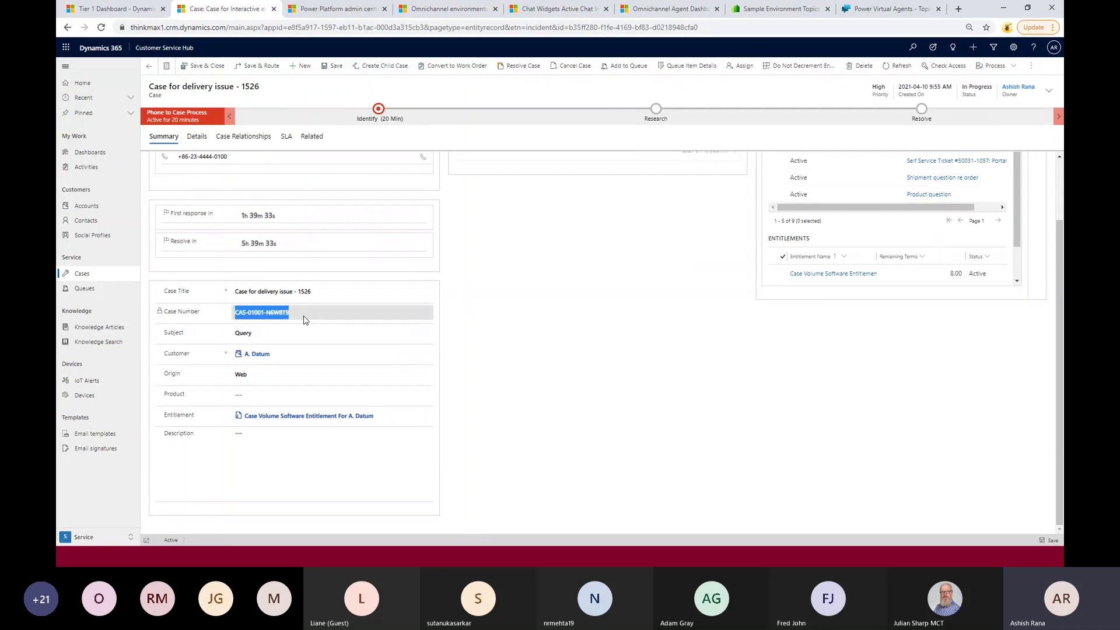
pyautogui.click(499, 314)
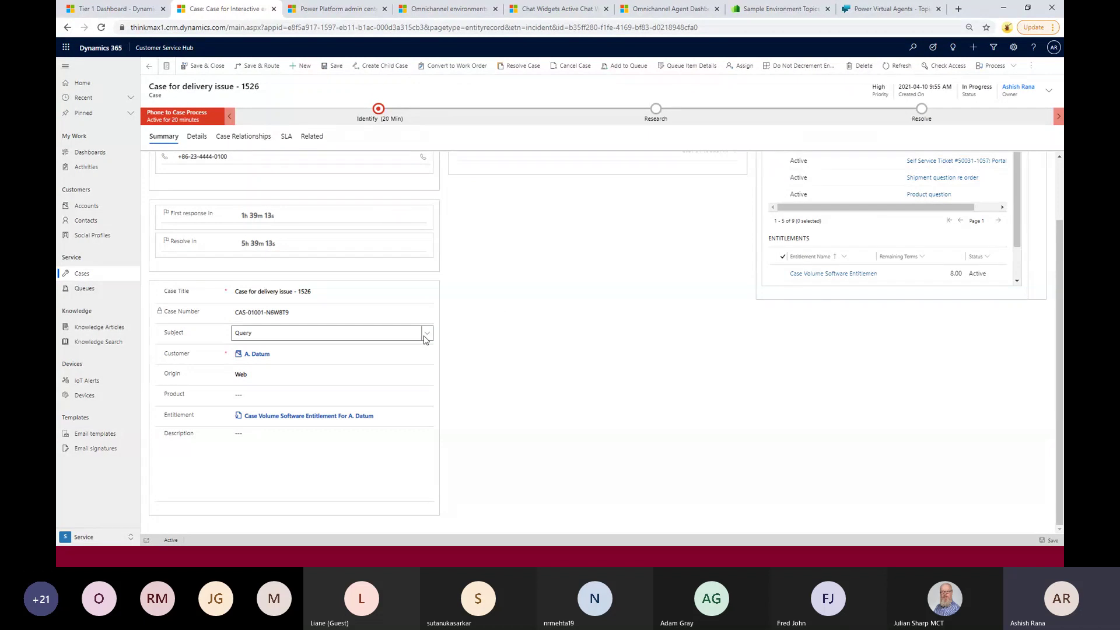
pyautogui.click(425, 337)
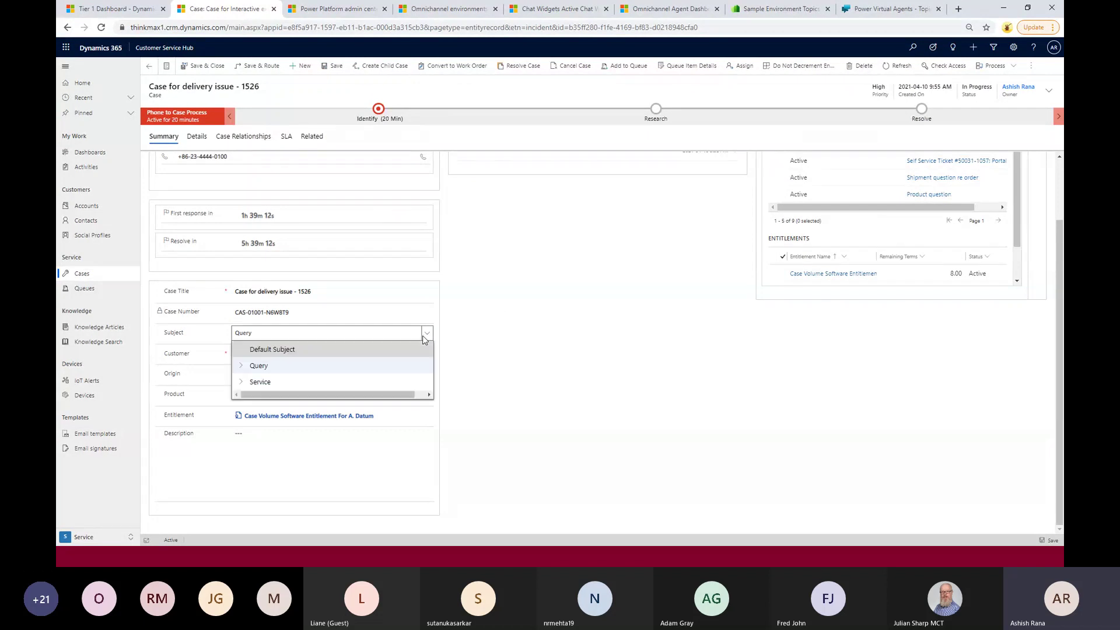
pyautogui.click(499, 315)
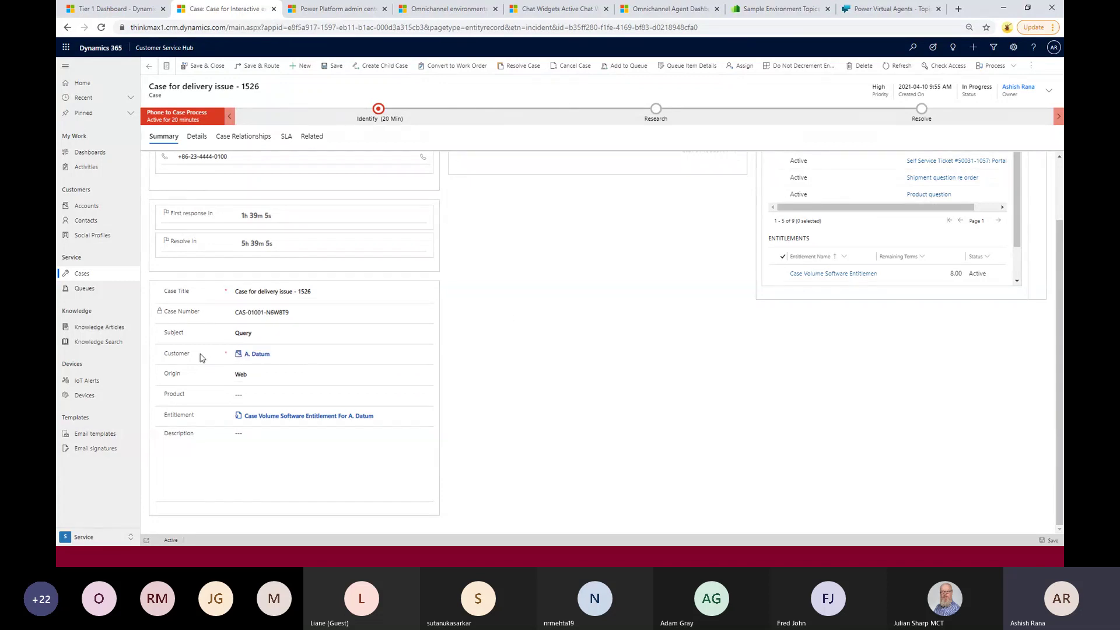
pyautogui.moveTo(200, 358)
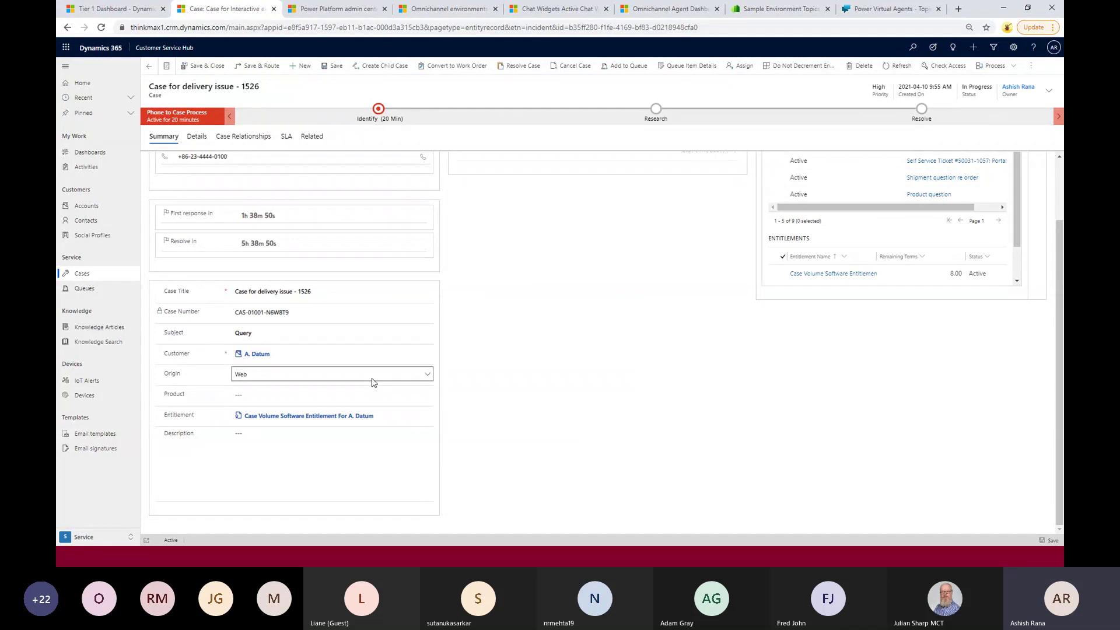
pyautogui.click(373, 383)
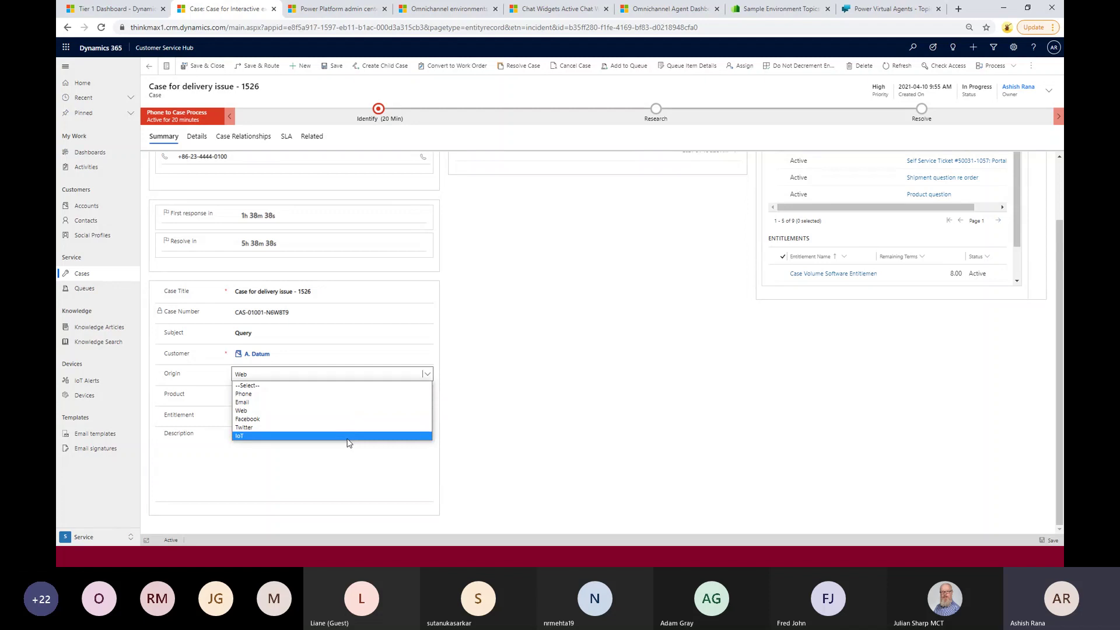
pyautogui.click(498, 364)
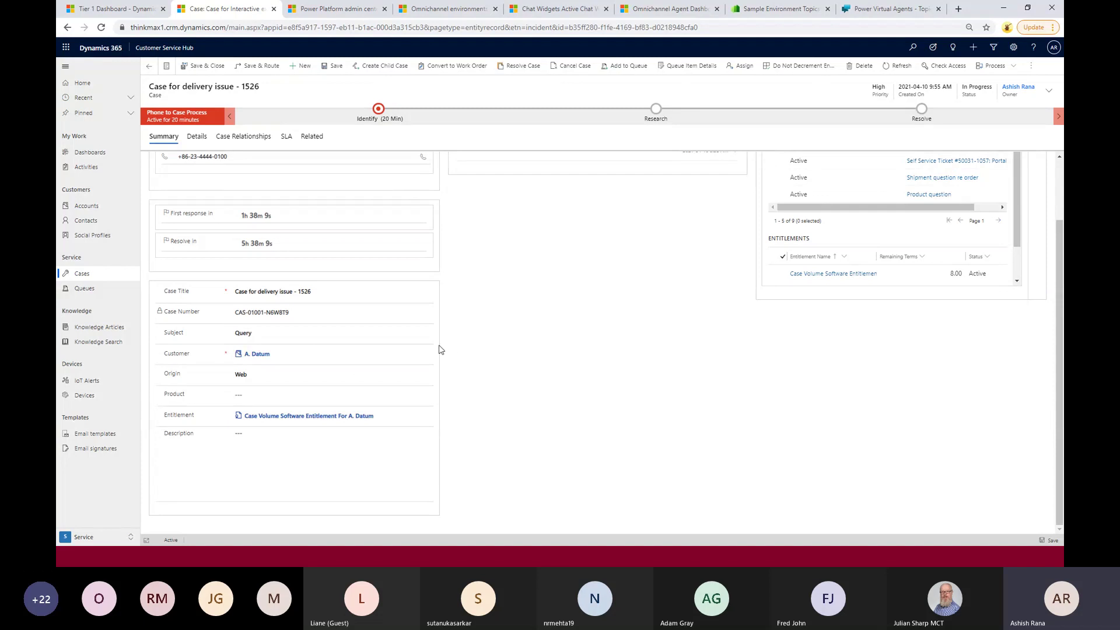
# Examine the record types that can be added to the case timeline and the customer's related entitlements.
pyautogui.scroll(1, 454, 326)
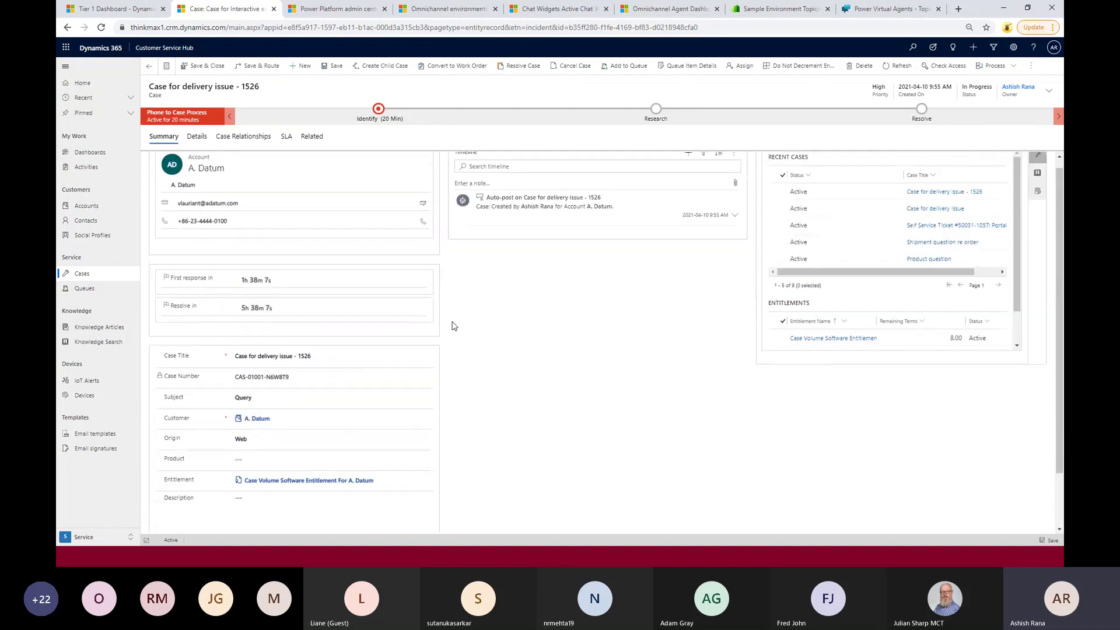
pyautogui.scroll(1, 454, 327)
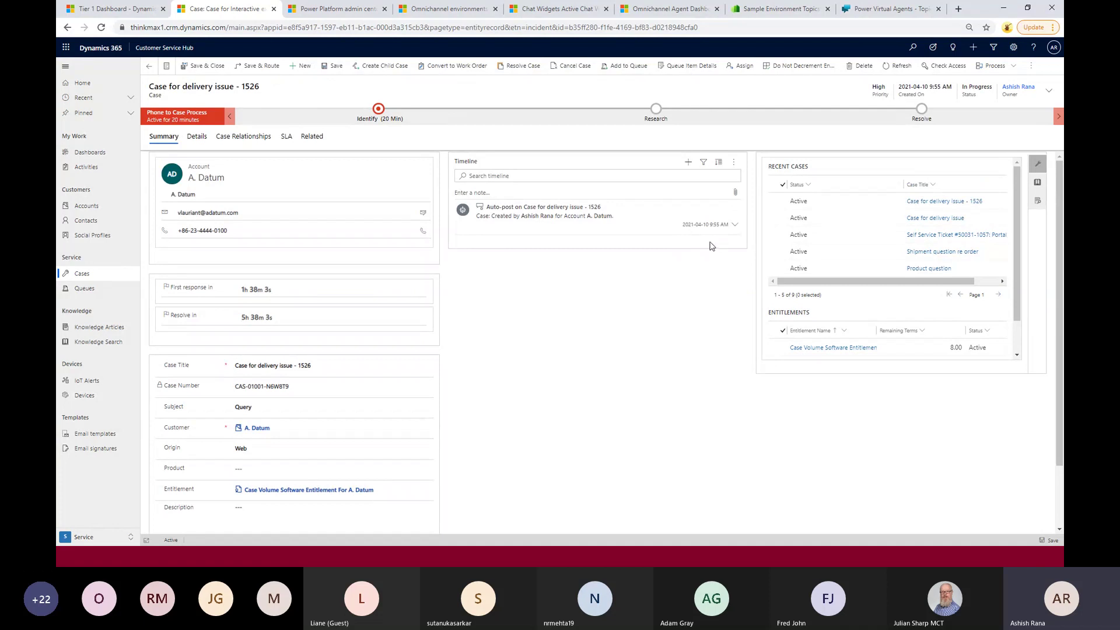
pyautogui.click(690, 163)
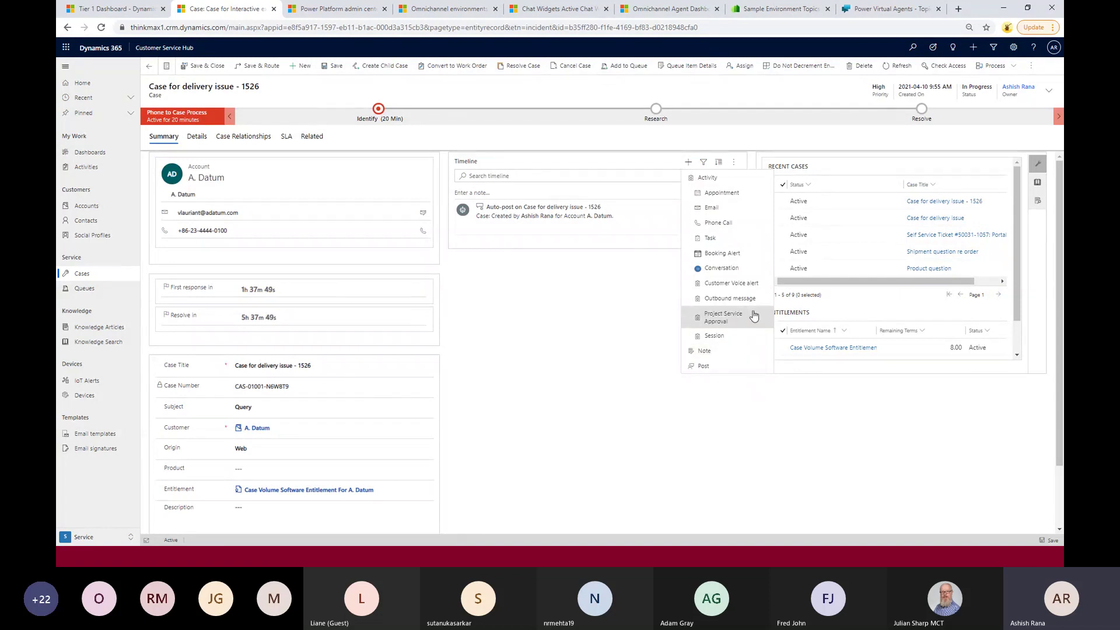
pyautogui.click(769, 465)
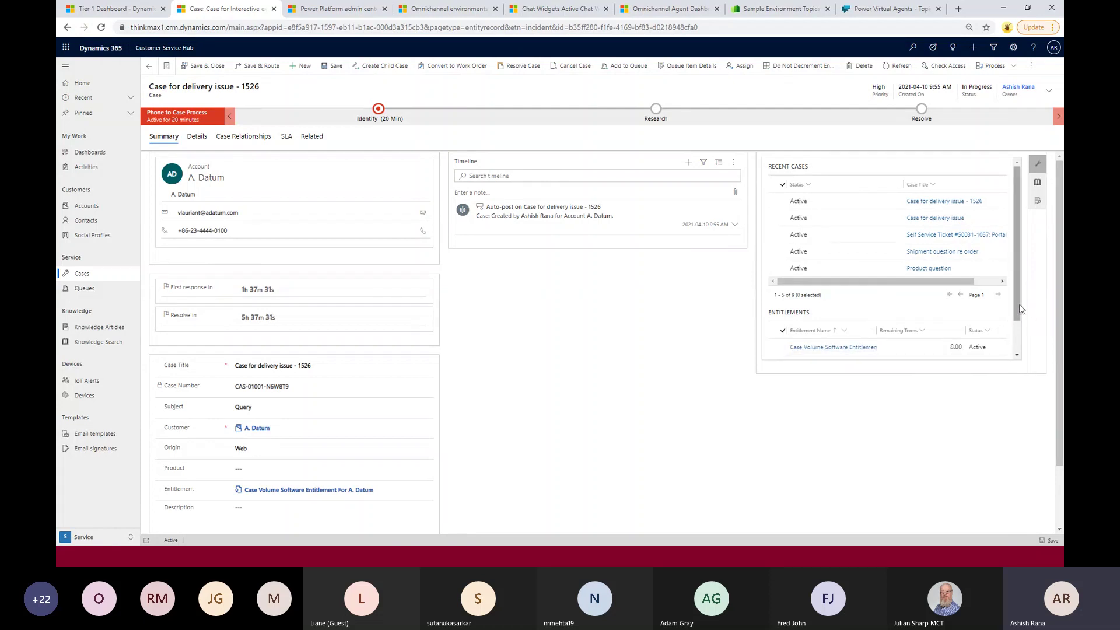
pyautogui.scroll(-1, 910, 336)
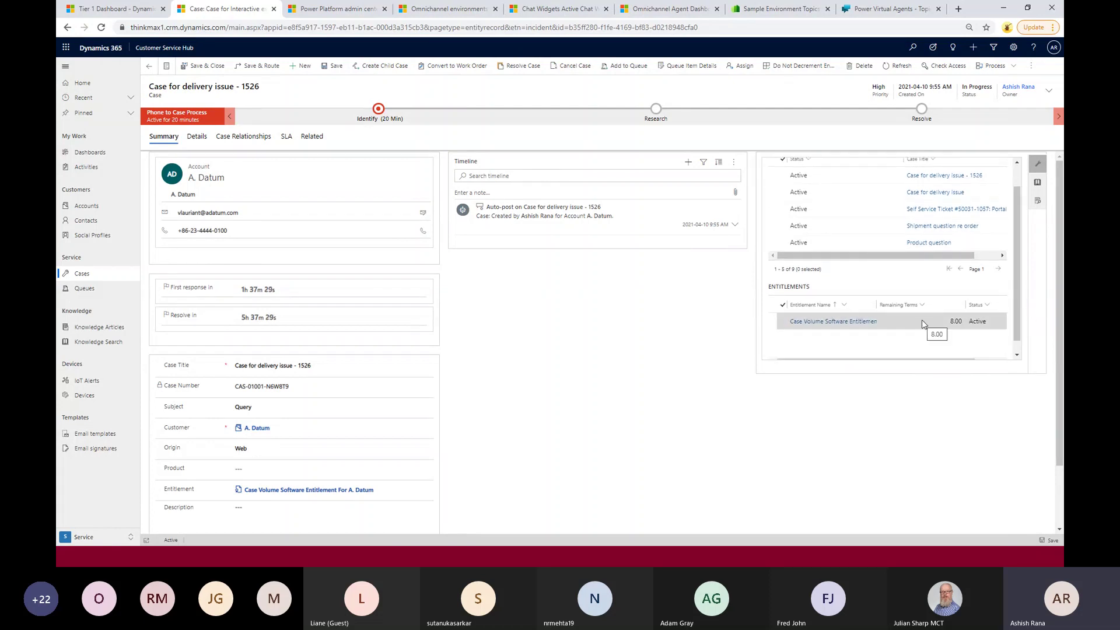
# Search the knowledge articles within the case for "delivery issue".
pyautogui.click(1037, 191)
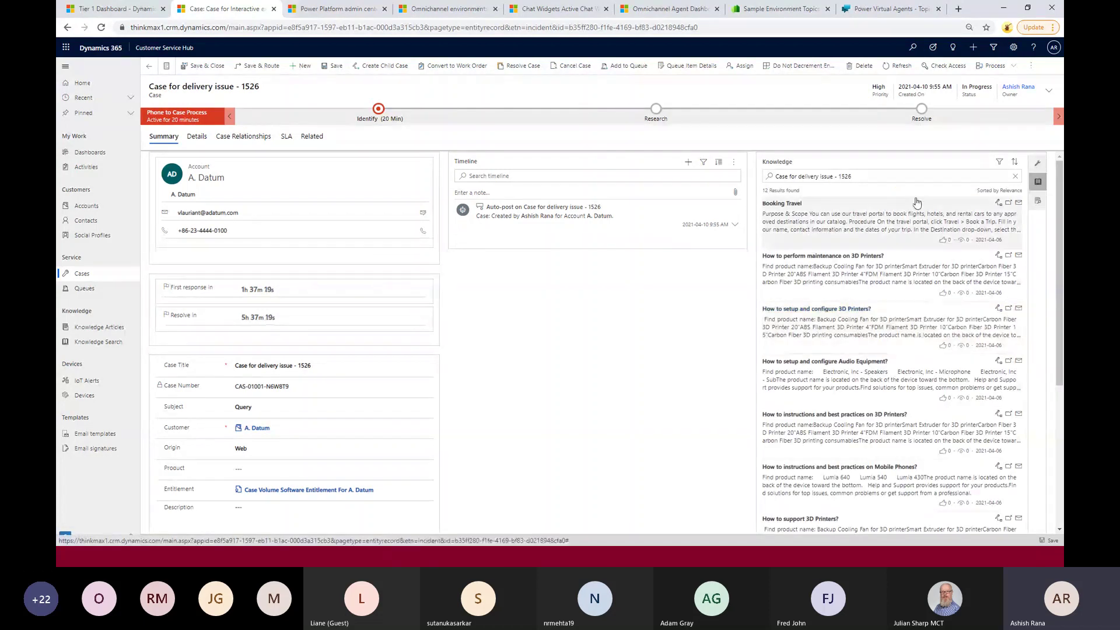
pyautogui.scroll(-1, 583, 233)
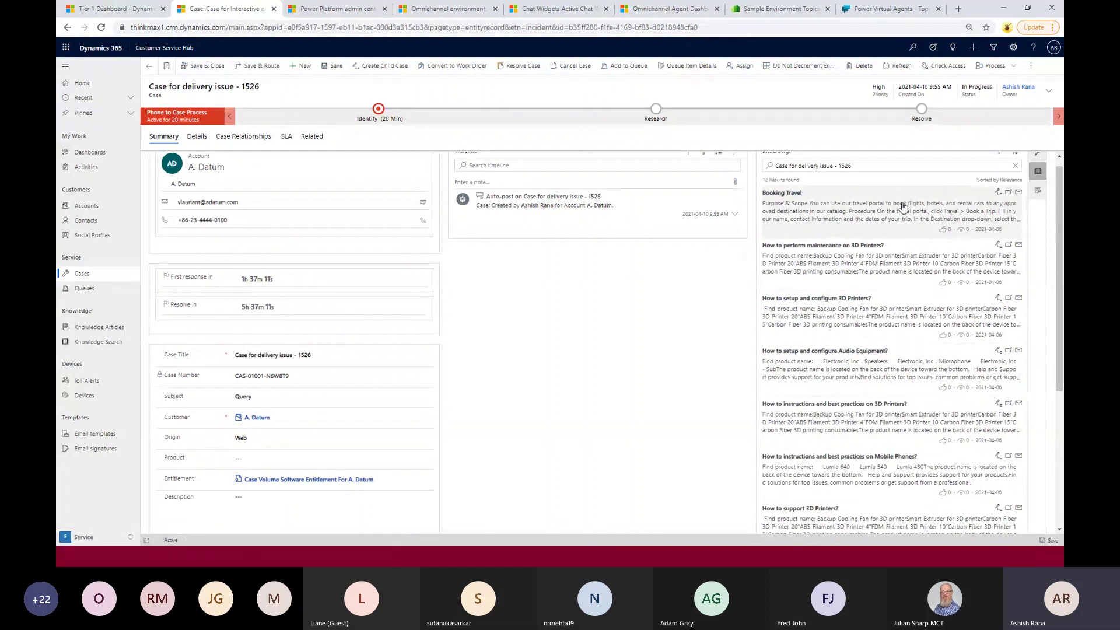
pyautogui.doubleClick(844, 166)
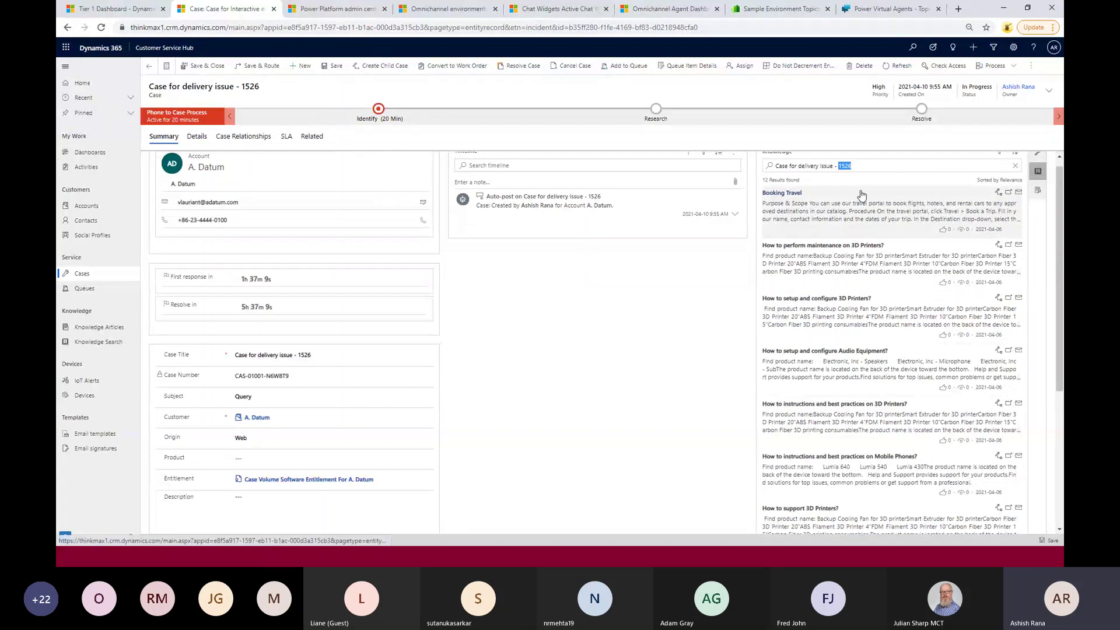
pyautogui.press('BackSpace')
pyautogui.press('BackSpace')
pyautogui.press('BackSpace')
pyautogui.press('BackSpace')
pyautogui.moveTo(789, 167); pyautogui.dragTo(689, 168)
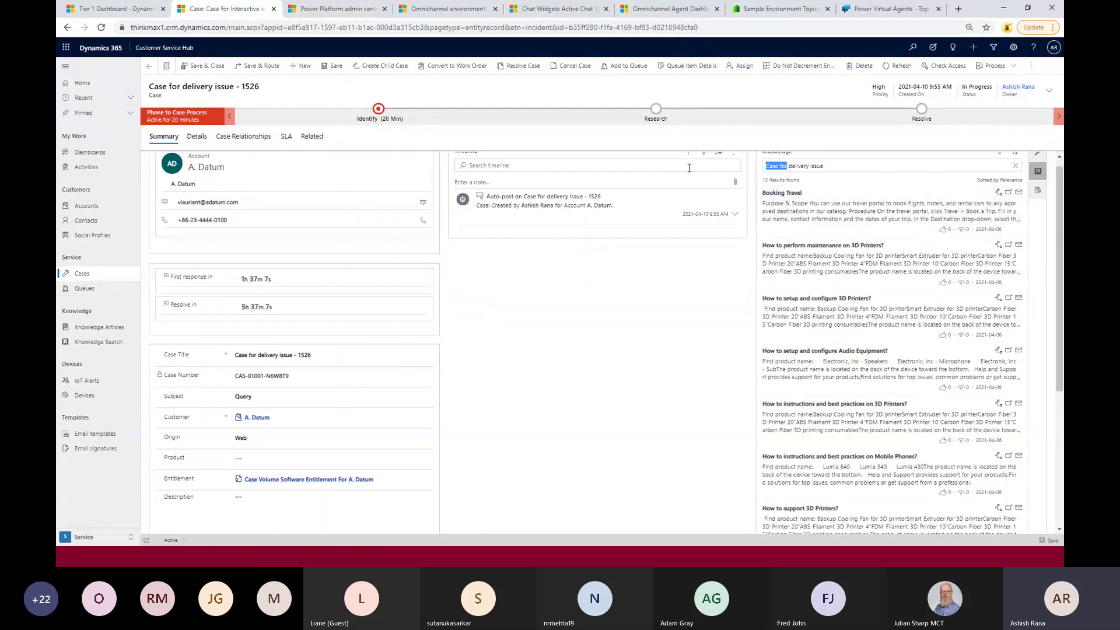
pyautogui.press('BackSpace')
pyautogui.click(940, 166)
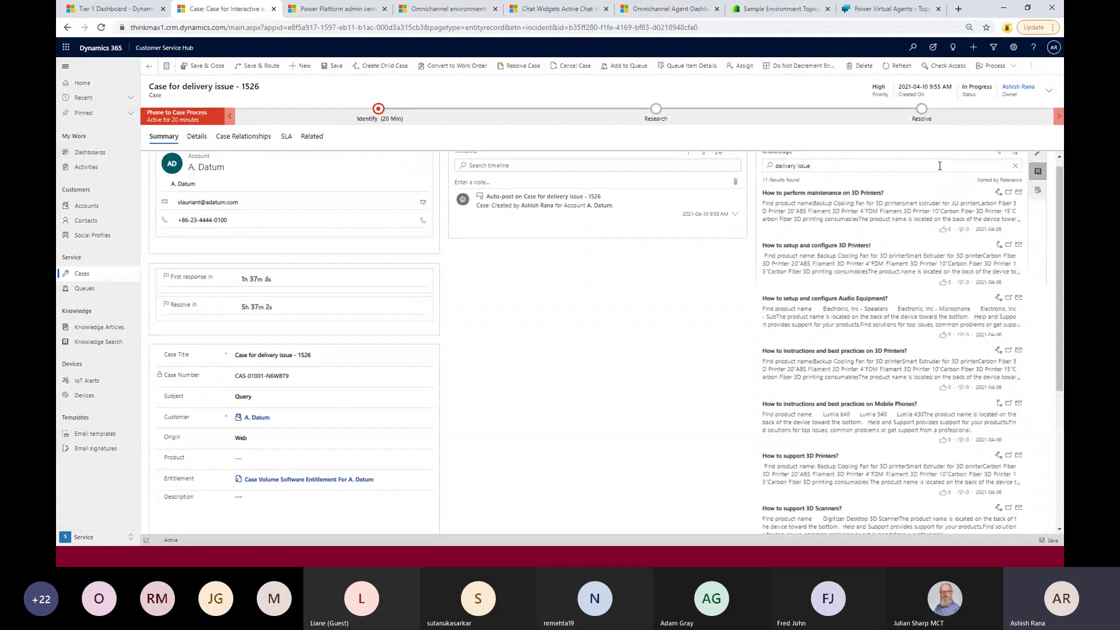
pyautogui.press('Return')
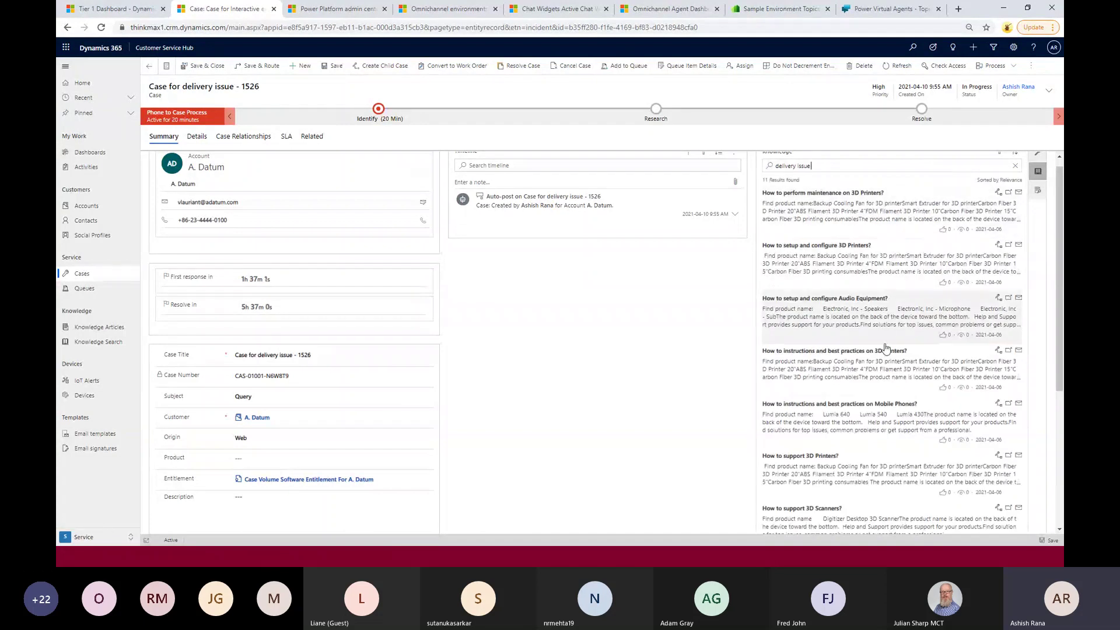
# Check the similar cases and the Details information of the case, and return to its Summary.
pyautogui.click(1038, 191)
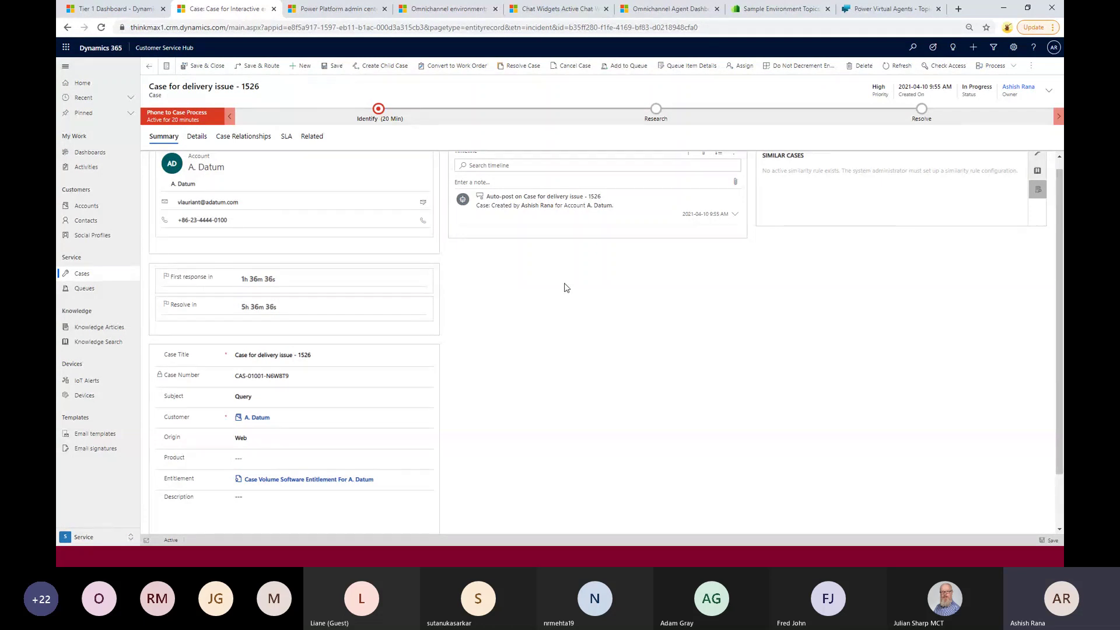
pyautogui.click(198, 136)
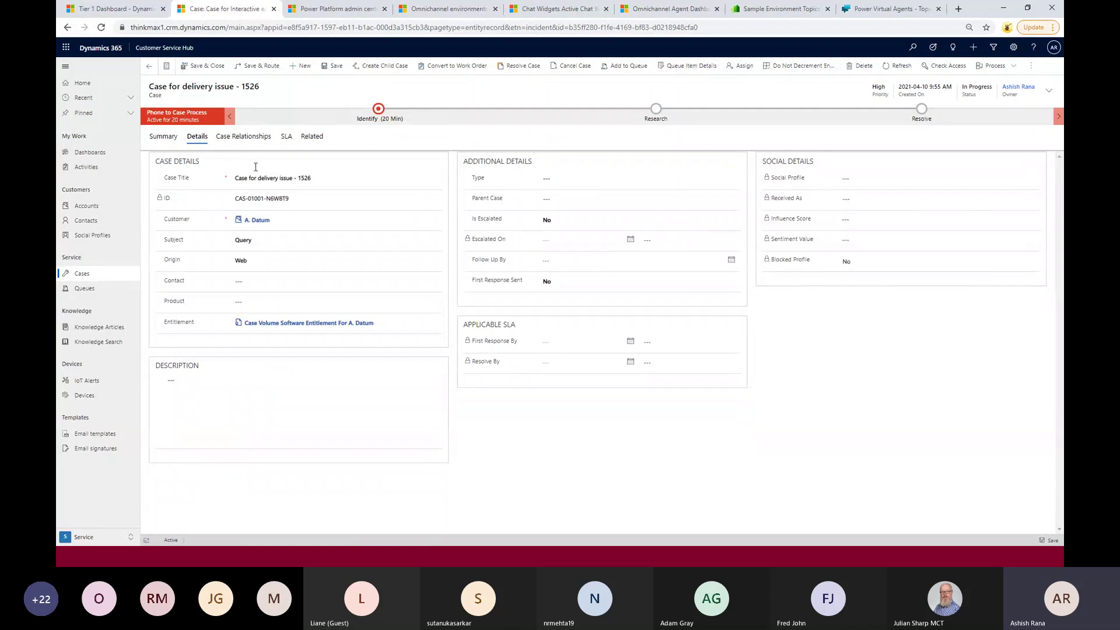
pyautogui.click(280, 302)
pyautogui.click(164, 136)
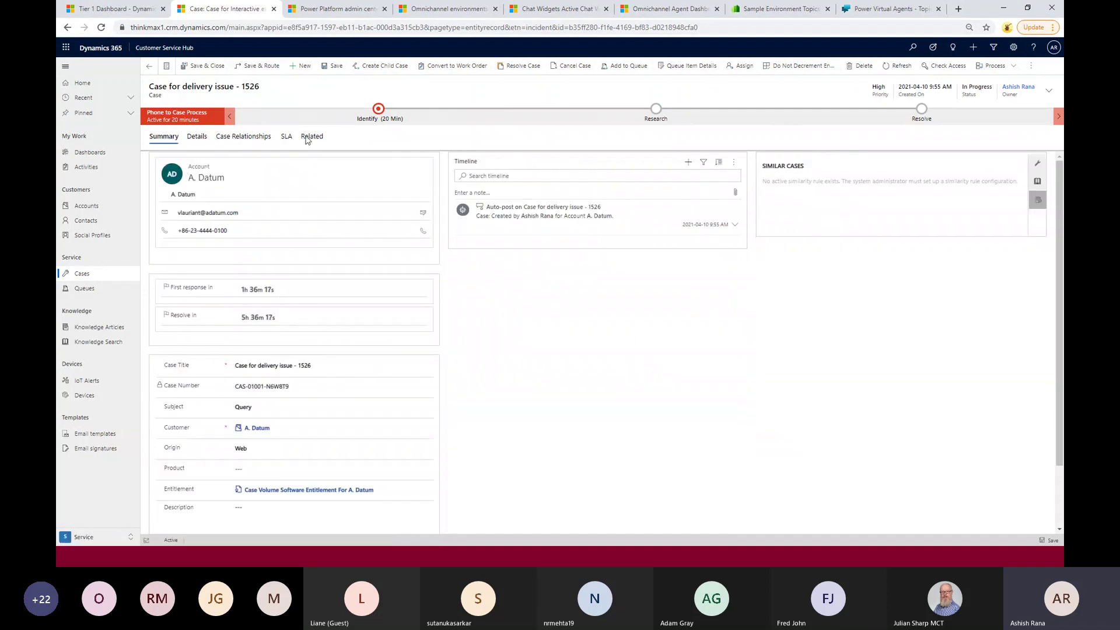
# Review the case's SLA KPI instances and compare them with the priority shown for the case.
pyautogui.click(288, 137)
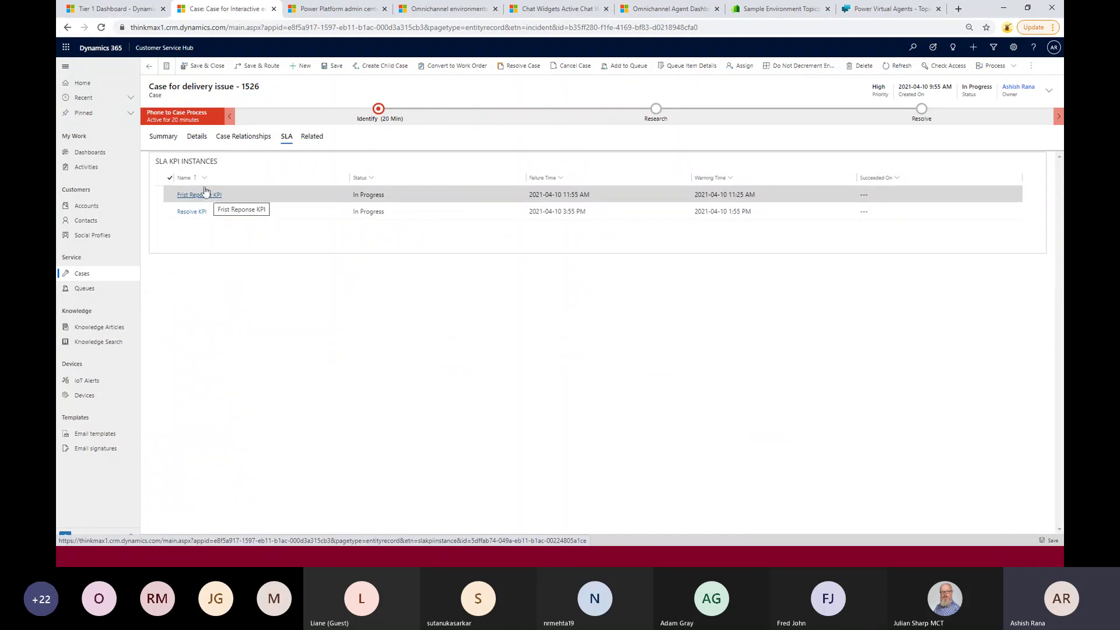
pyautogui.click(172, 140)
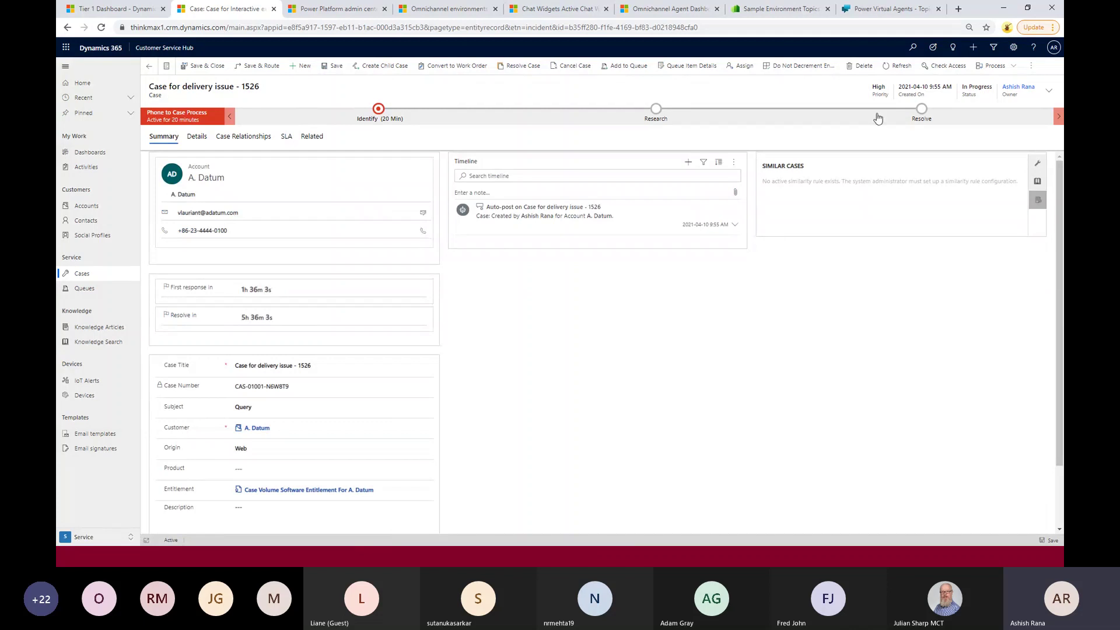
pyautogui.doubleClick(880, 94)
pyautogui.click(286, 136)
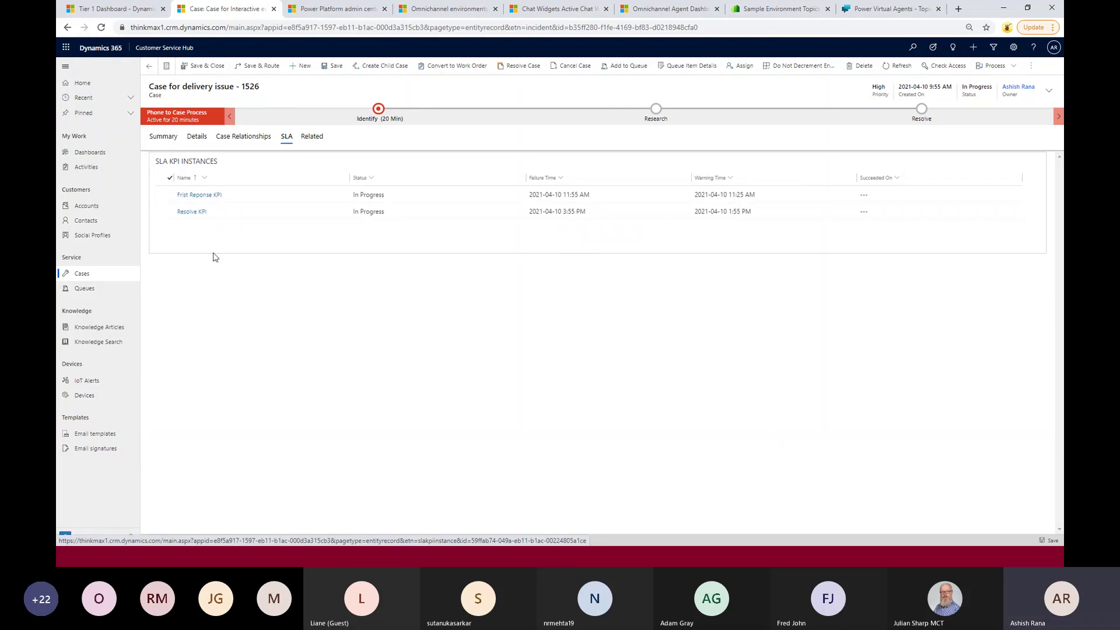
# Change to the Service Management area and open the list of Service Level Agreements.
pyautogui.click(99, 537)
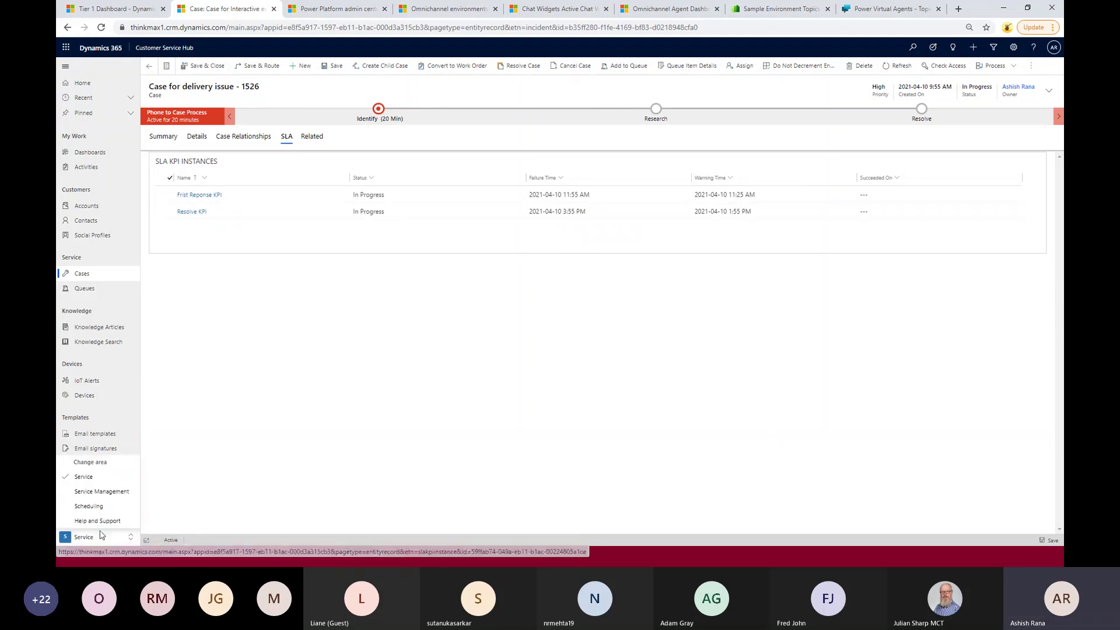
pyautogui.click(100, 492)
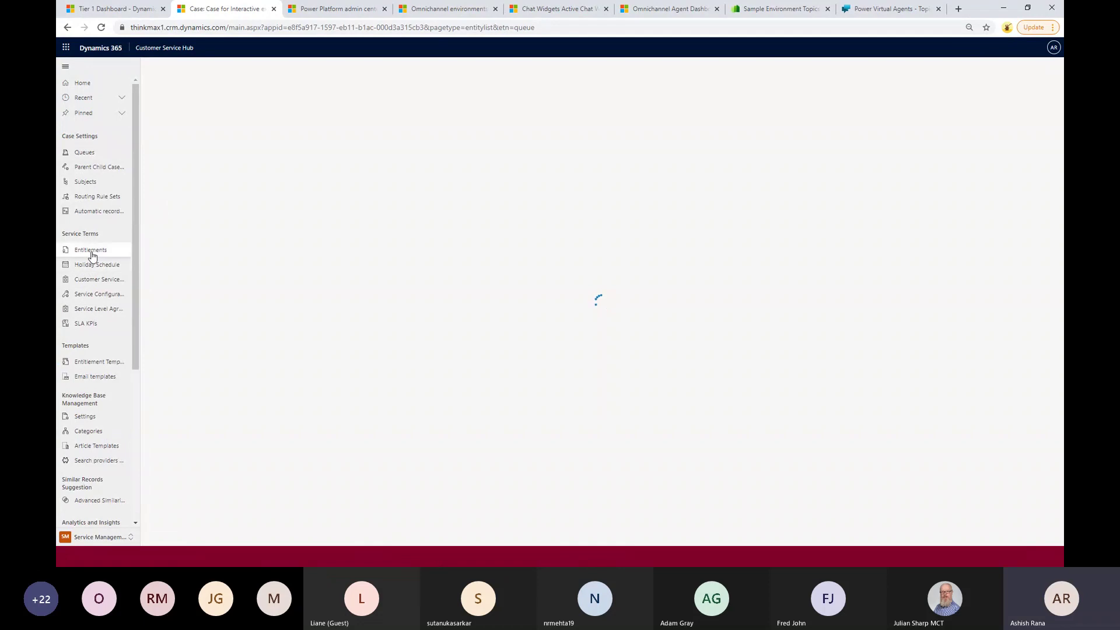
pyautogui.click(97, 312)
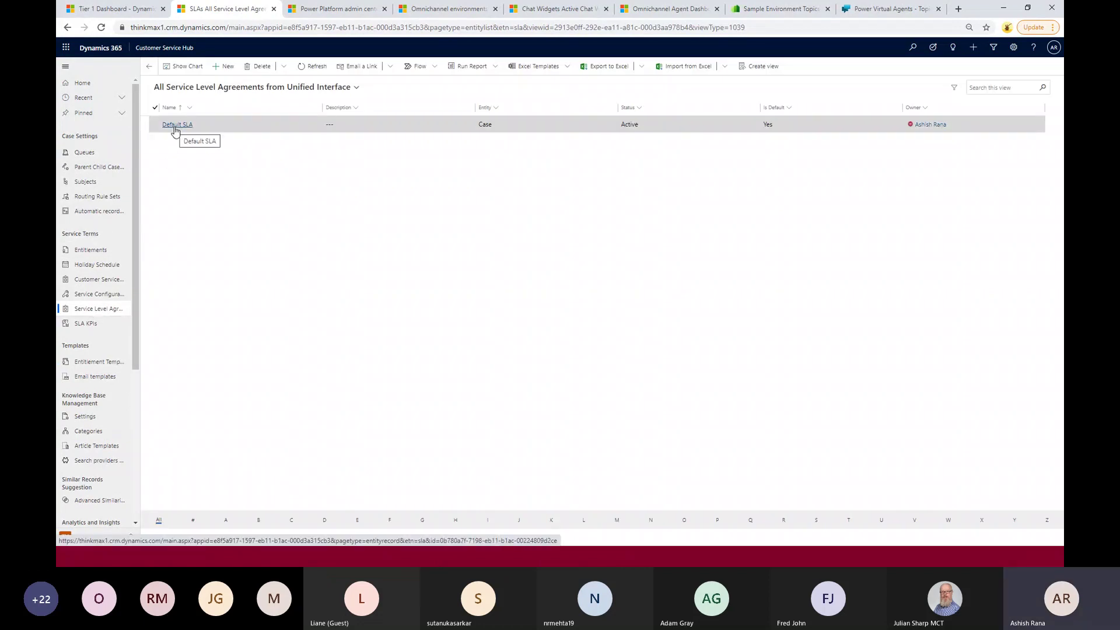
# Open the Default SLA and review its High Priority Case SLA item, including conditions and warn and fail durations, and close the item.
pyautogui.click(176, 125)
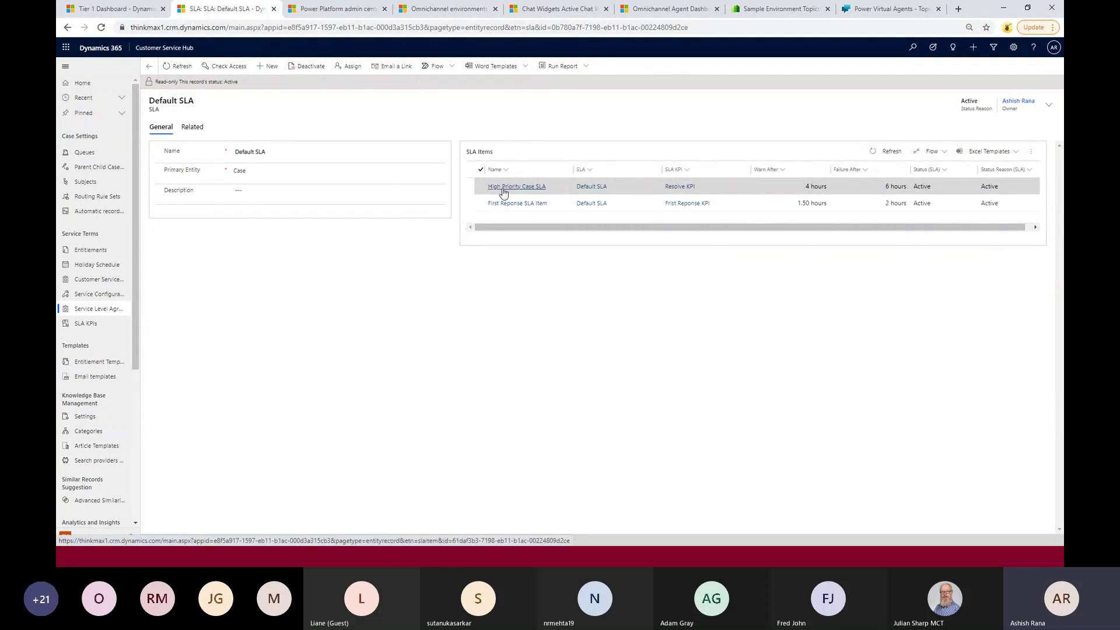
pyautogui.doubleClick(722, 194)
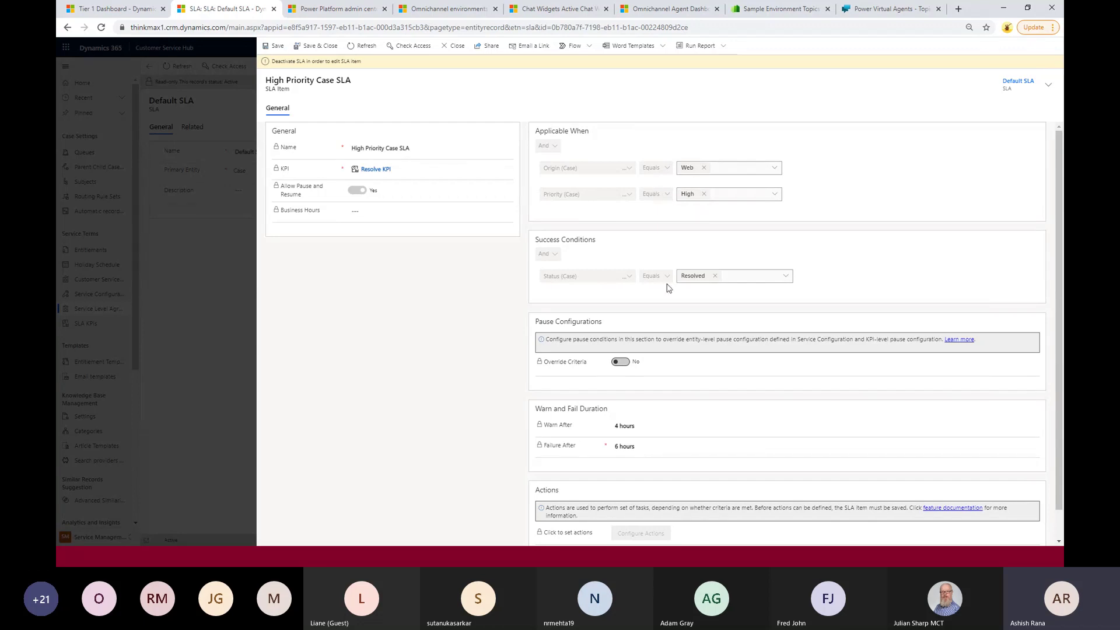
pyautogui.scroll(-1, 665, 316)
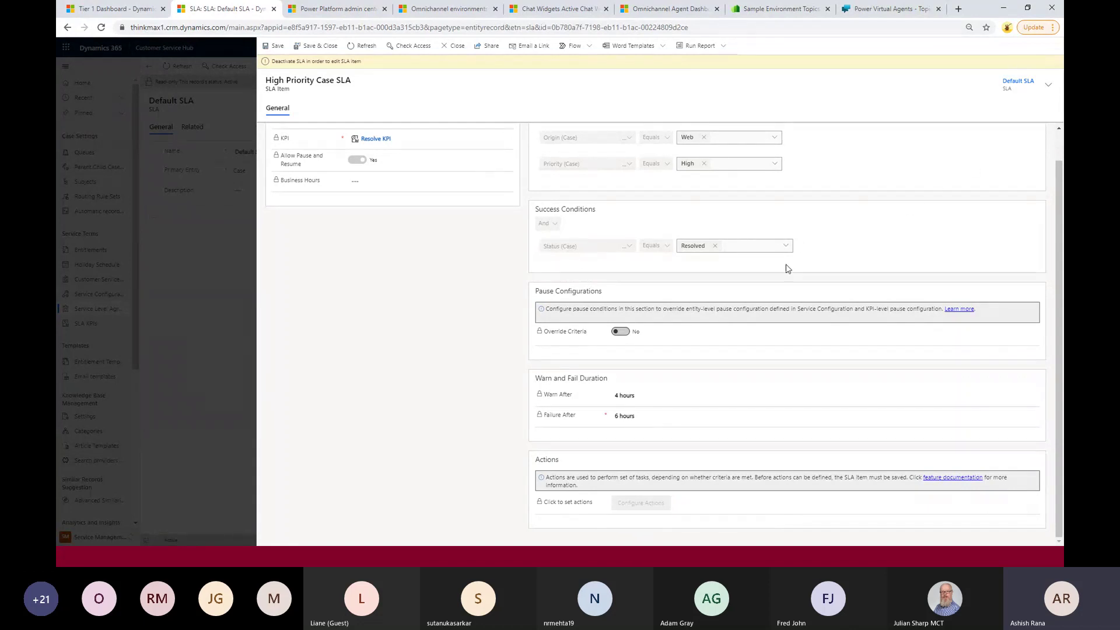
pyautogui.scroll(1, 771, 303)
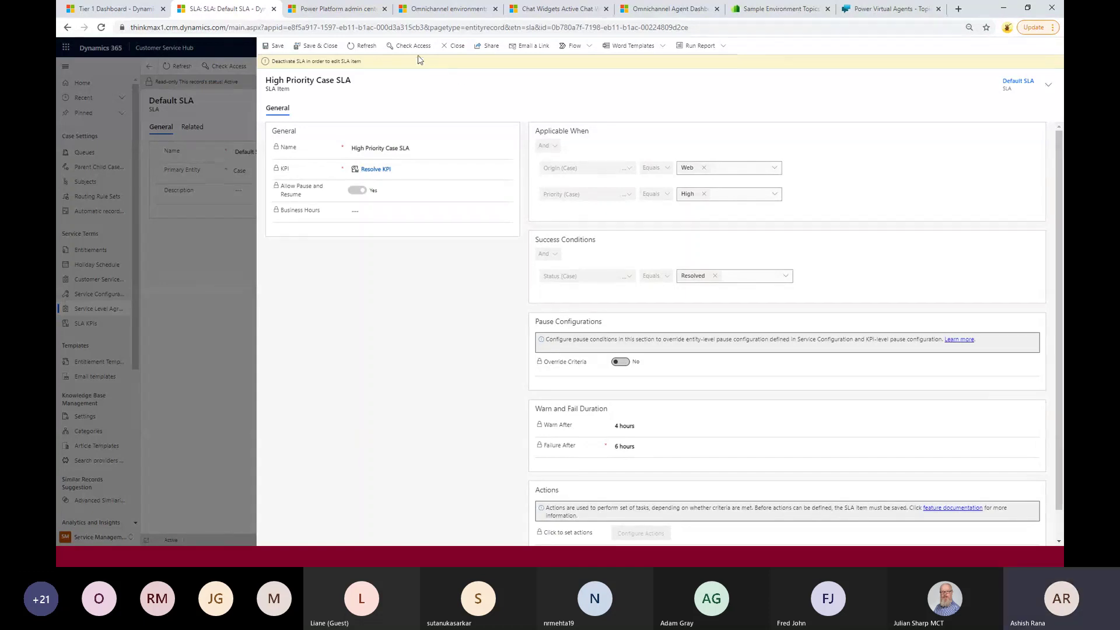
pyautogui.click(453, 47)
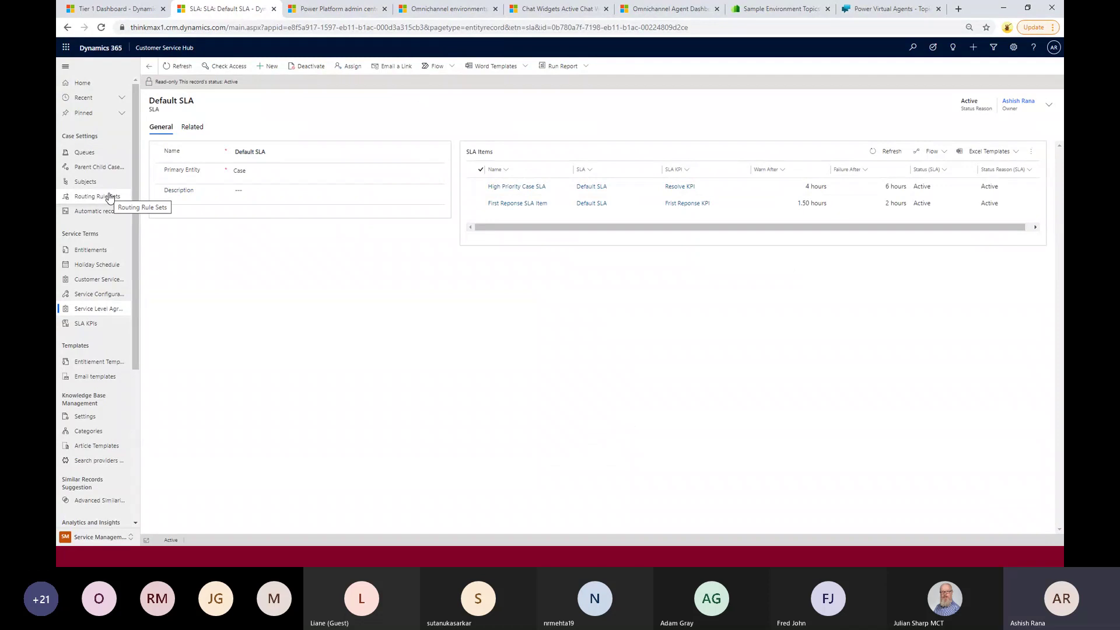
# Open the Case Volume Software Entitlement For A. Datum and review its terms, SLA, channels, products and contacts.
pyautogui.click(105, 250)
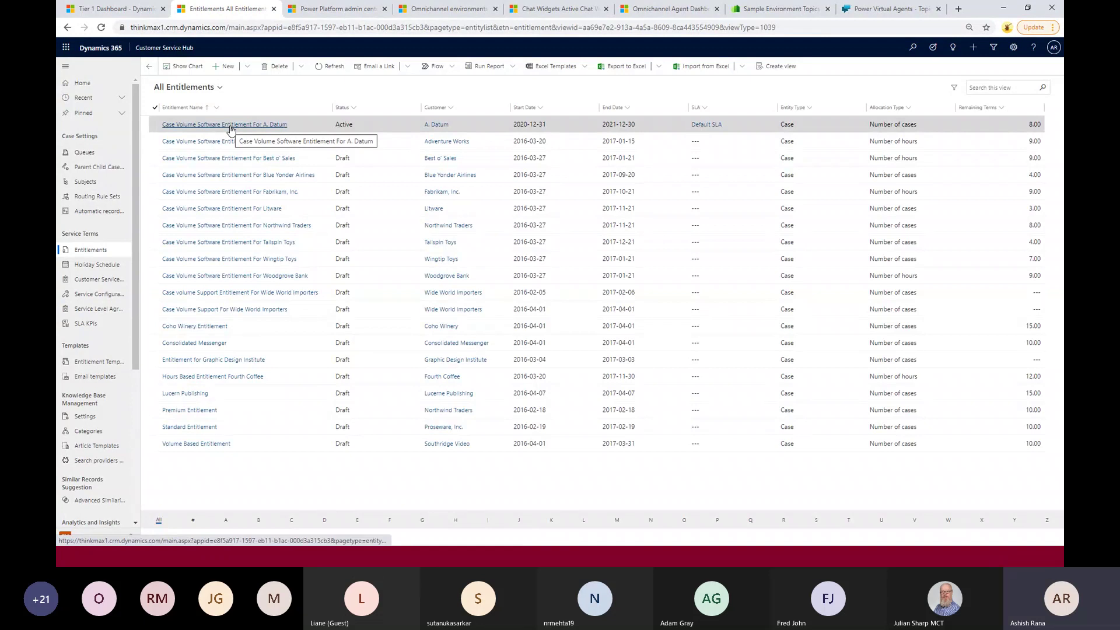
pyautogui.click(232, 125)
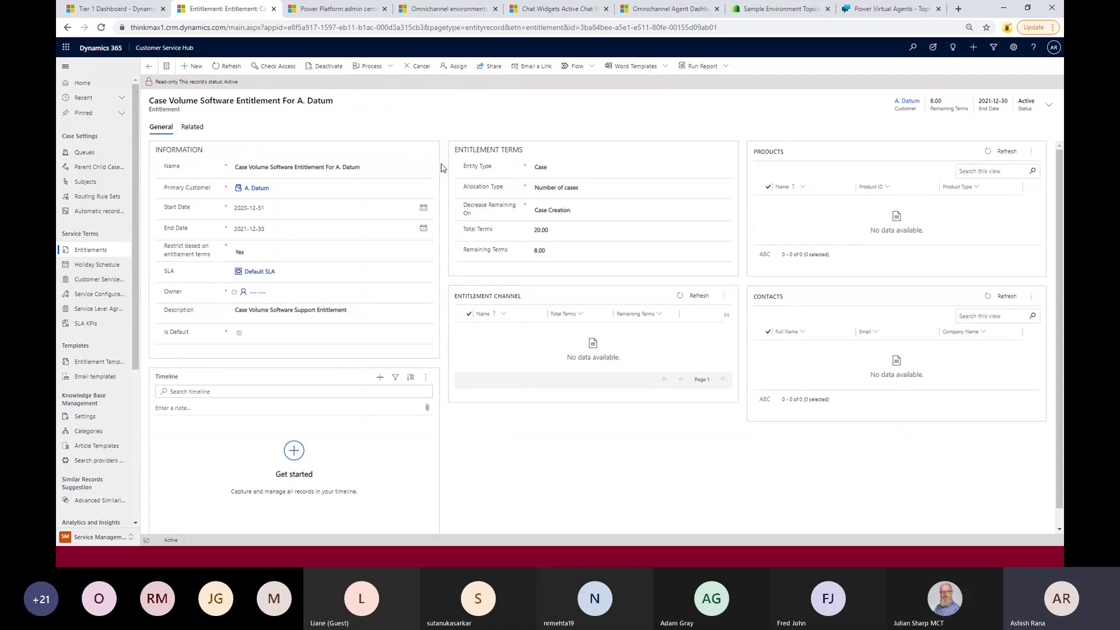
pyautogui.click(368, 67)
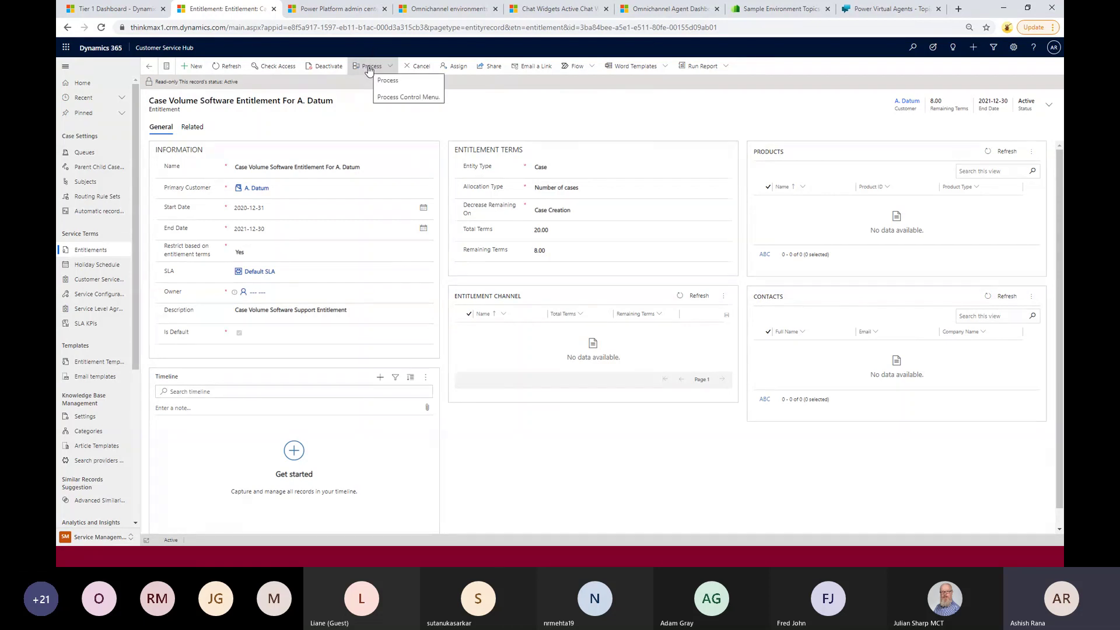
pyautogui.click(369, 69)
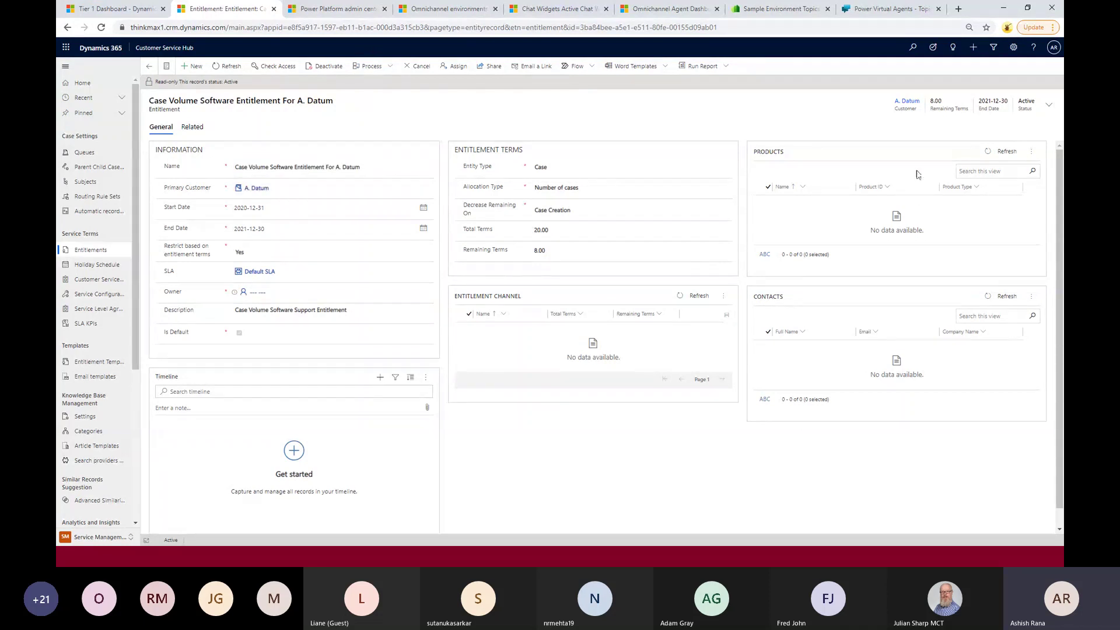
pyautogui.scroll(-1, 871, 390)
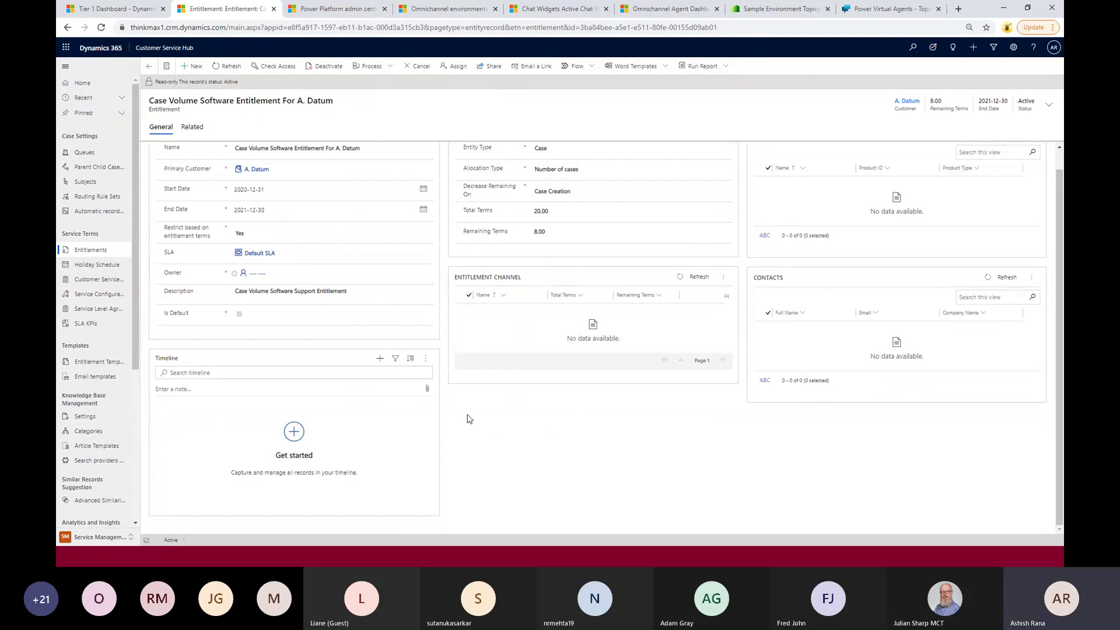
pyautogui.scroll(-1, 93, 251)
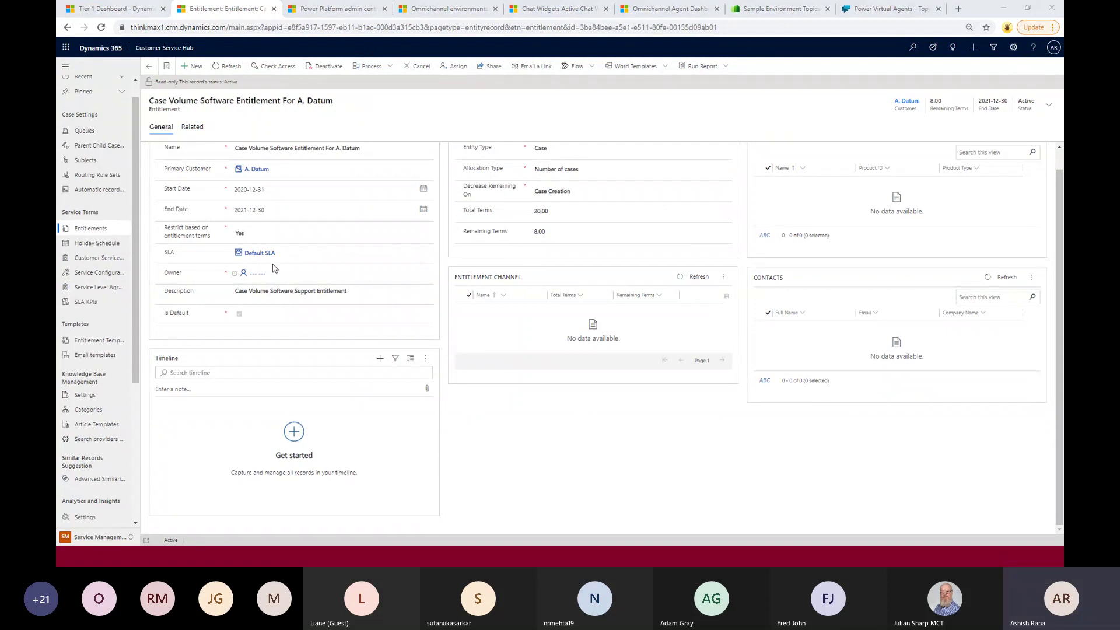
pyautogui.hotkey('alt', 'Tab')
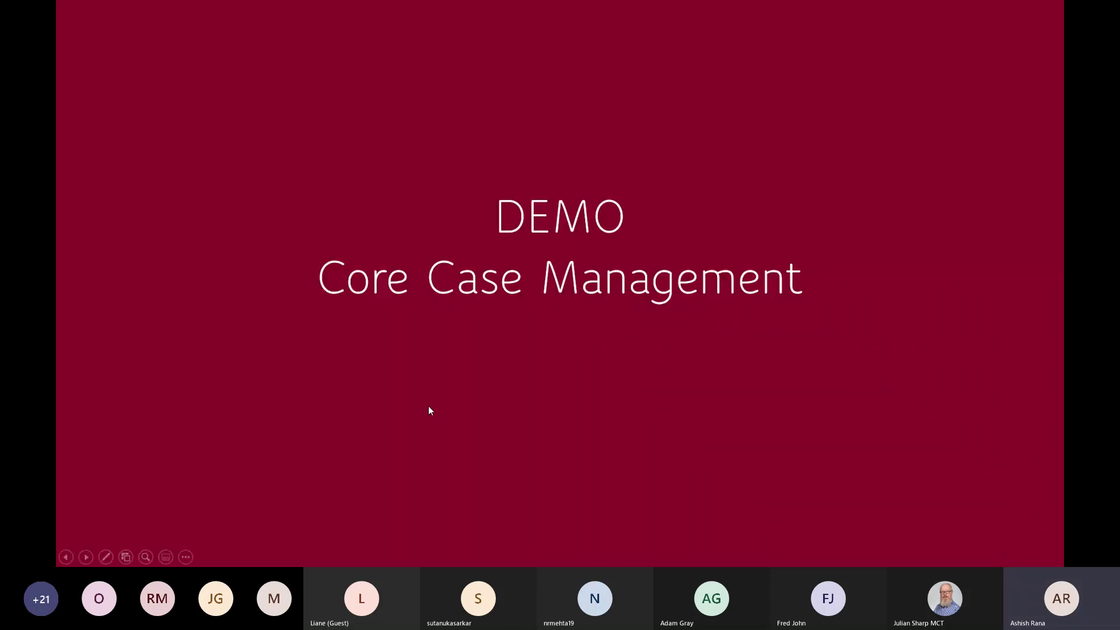
pyautogui.click(87, 558)
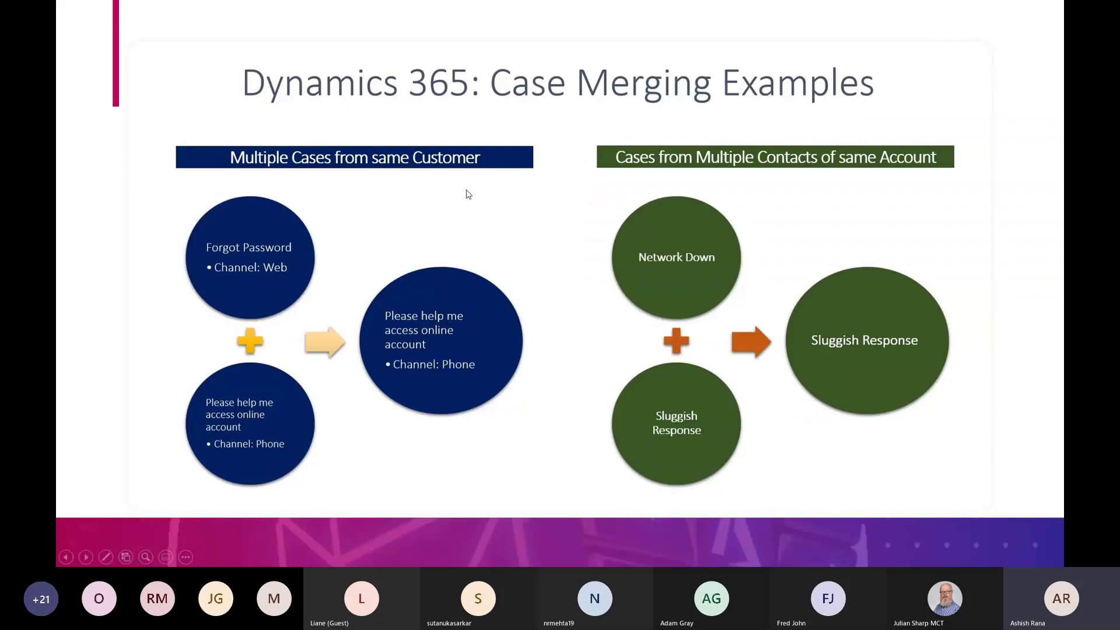
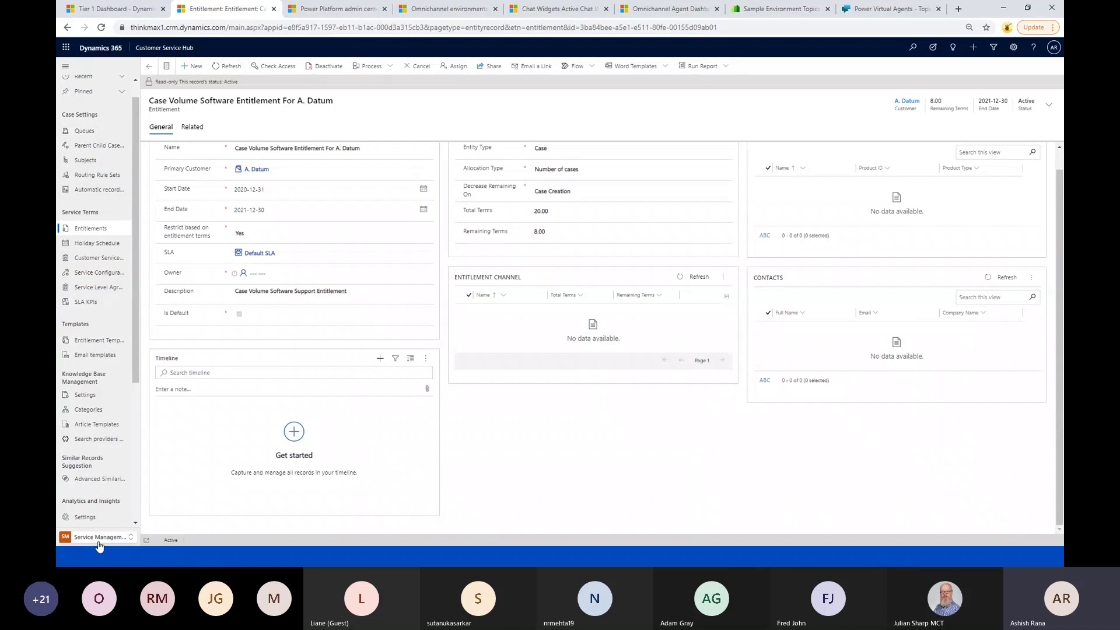
# Narrow the list of entity queues to names starting with D and open the Default Queue.
pyautogui.click(95, 130)
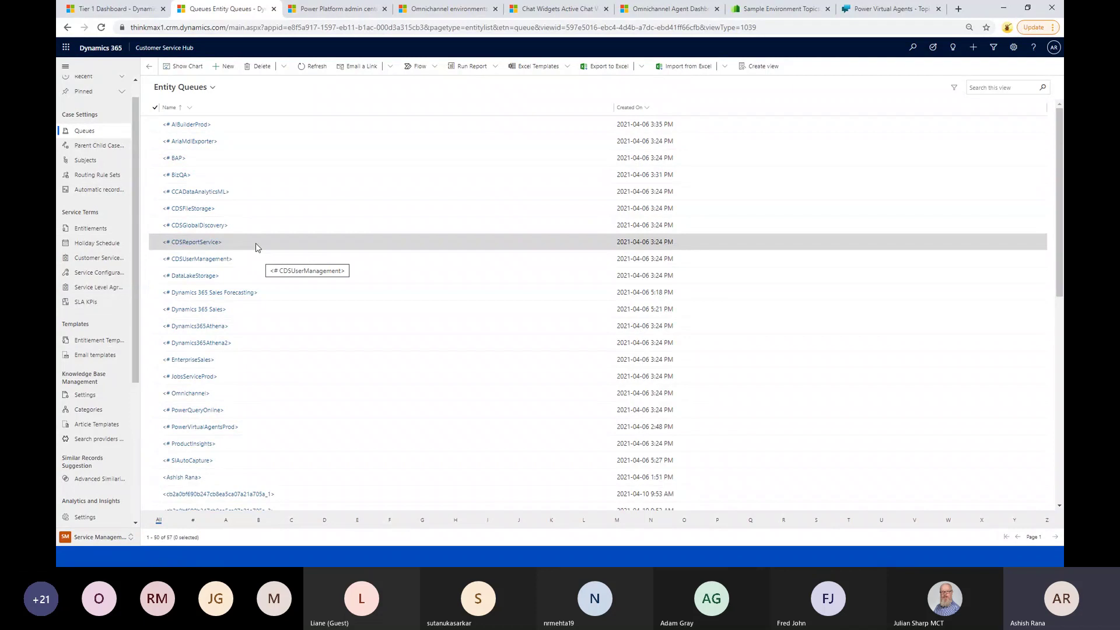
pyautogui.scroll(-2, 256, 246)
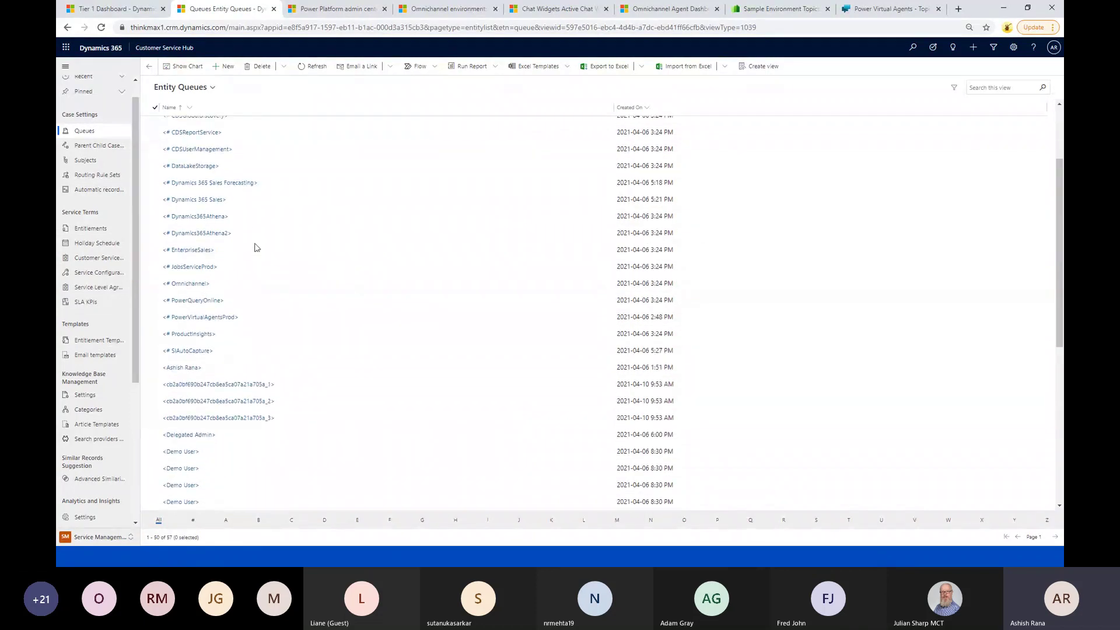
pyautogui.click(324, 520)
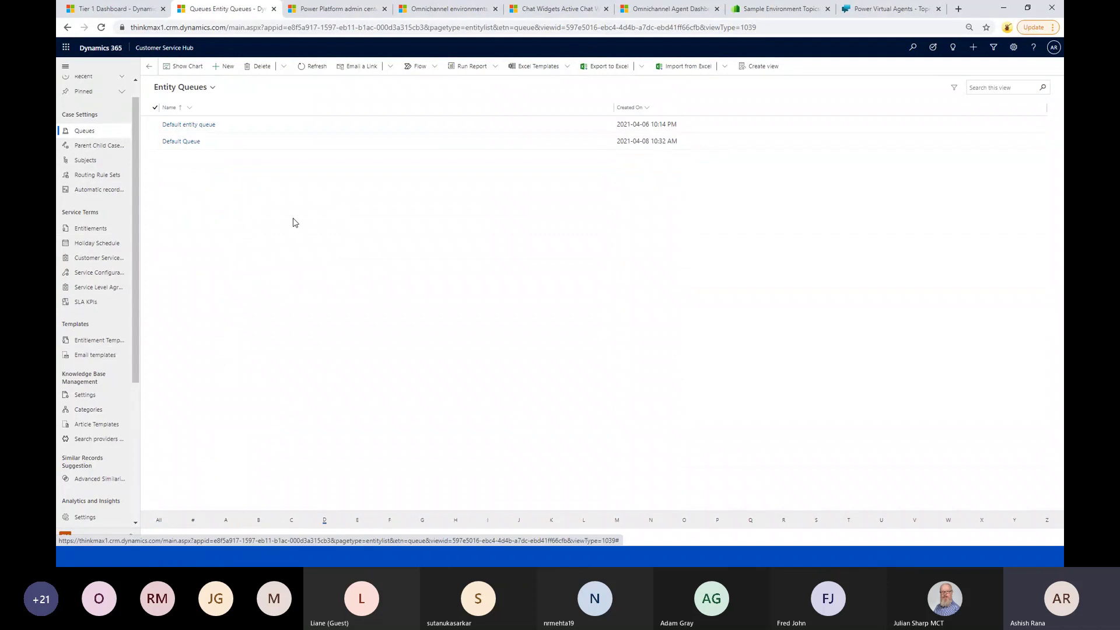
pyautogui.click(194, 143)
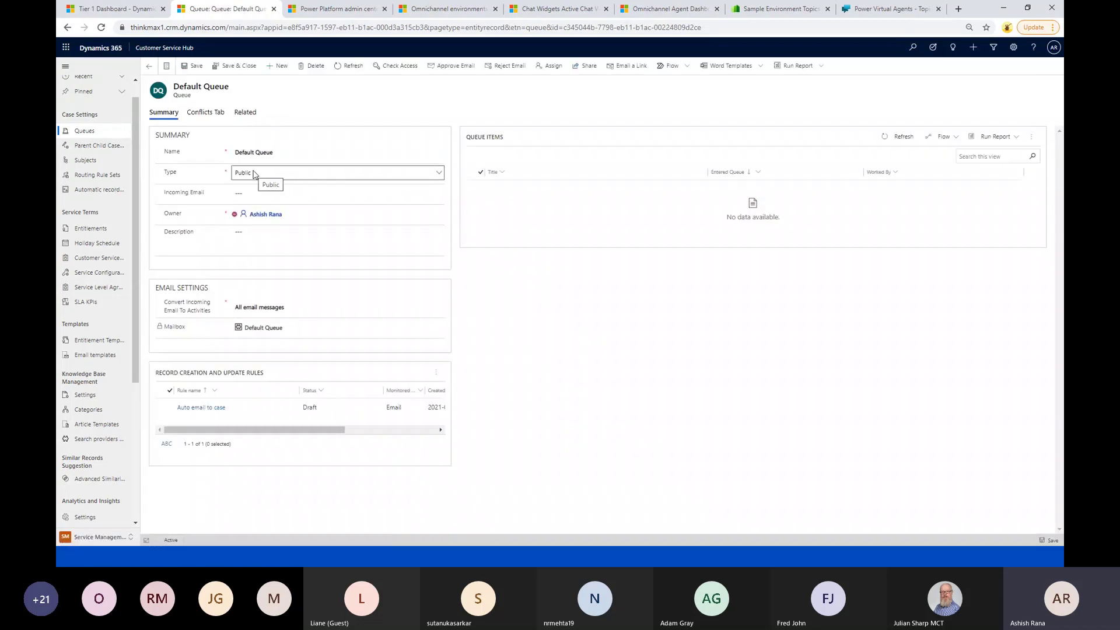
# Look at the queue's type options, try the Private type and restore the type to Public.
pyautogui.click(252, 173)
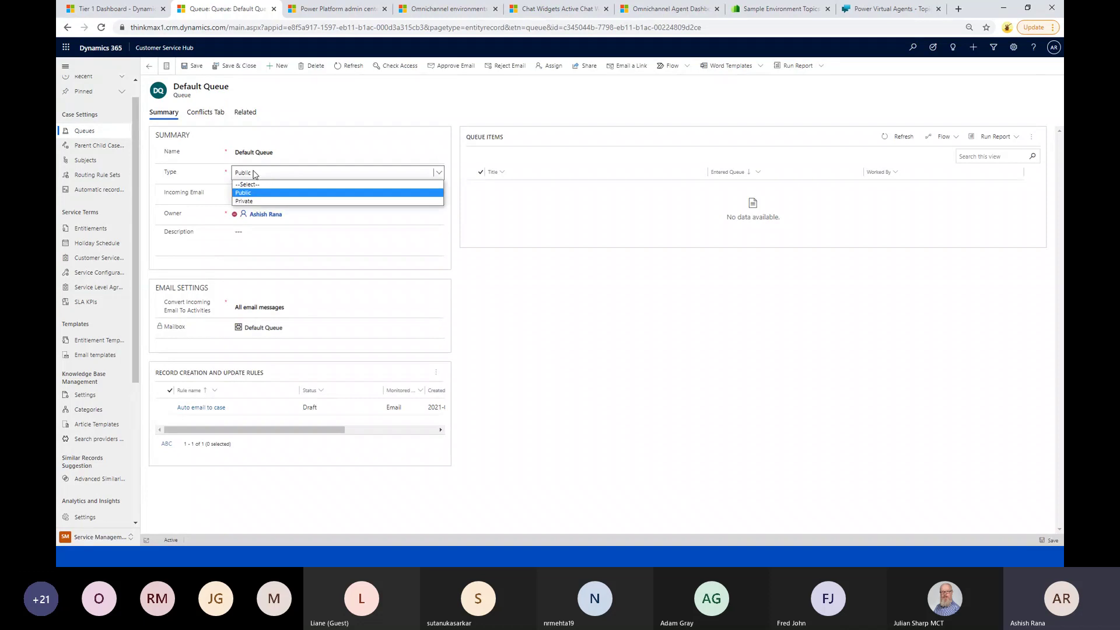
pyautogui.click(557, 290)
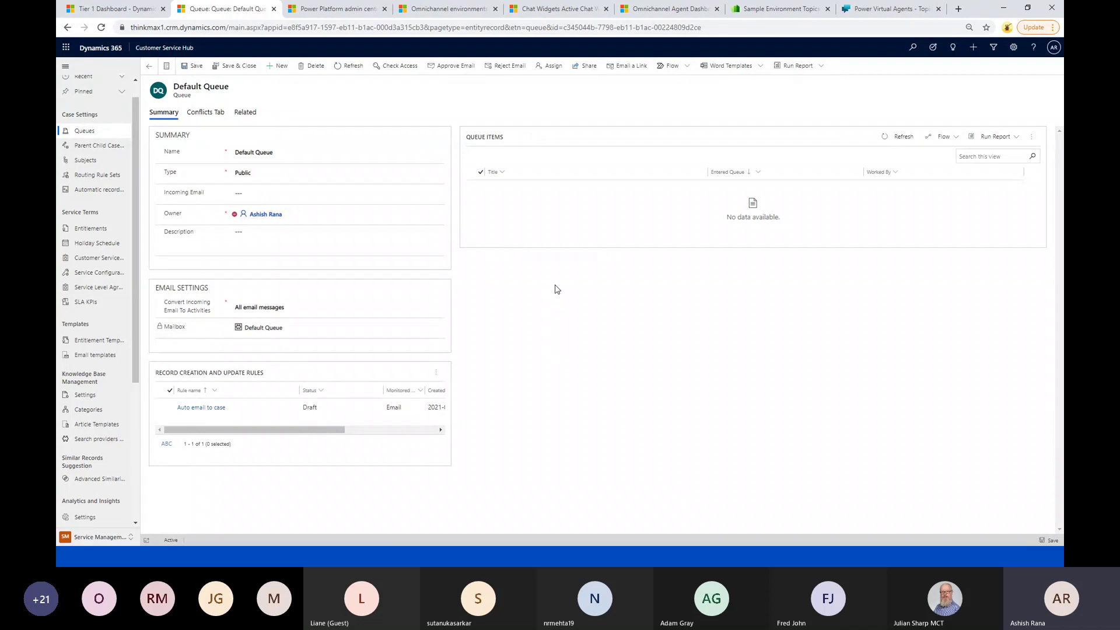
pyautogui.click(320, 194)
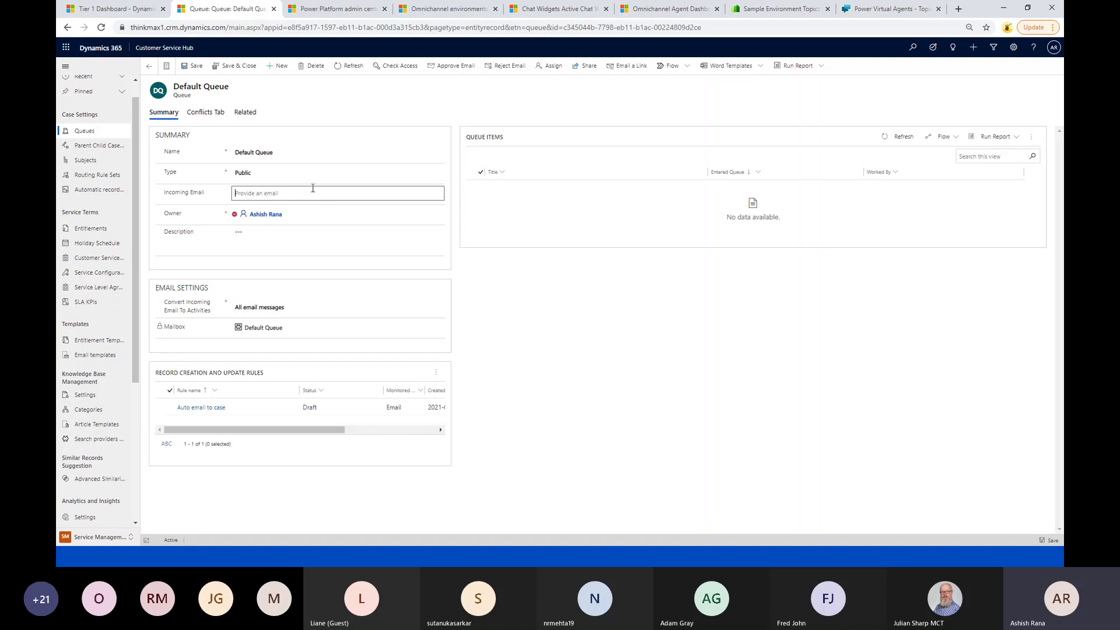
pyautogui.click(300, 173)
pyautogui.click(279, 206)
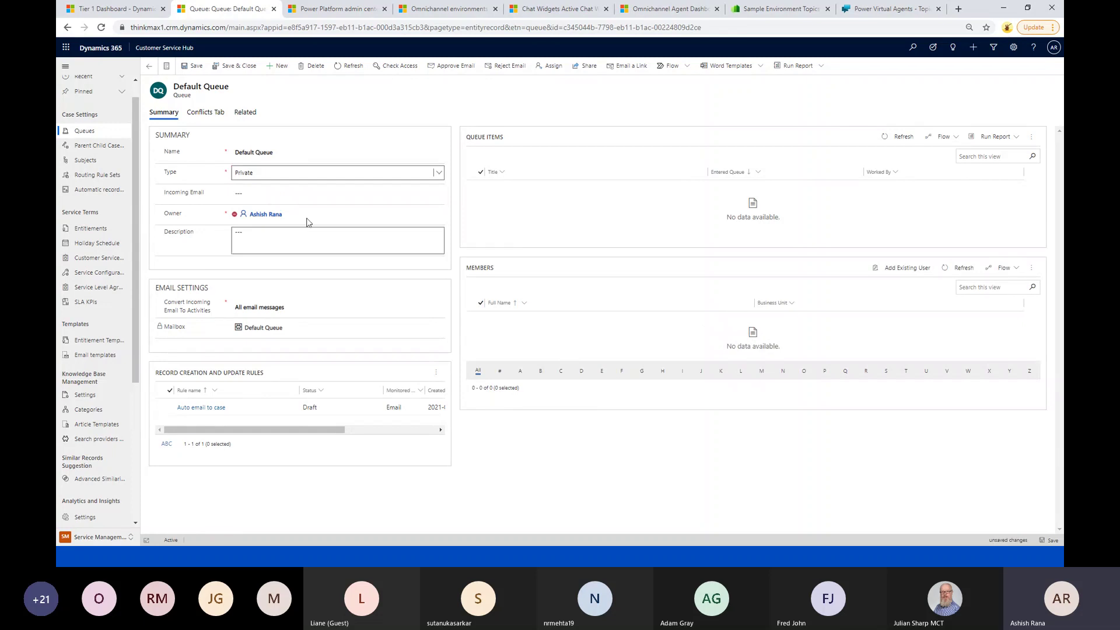
pyautogui.click(316, 175)
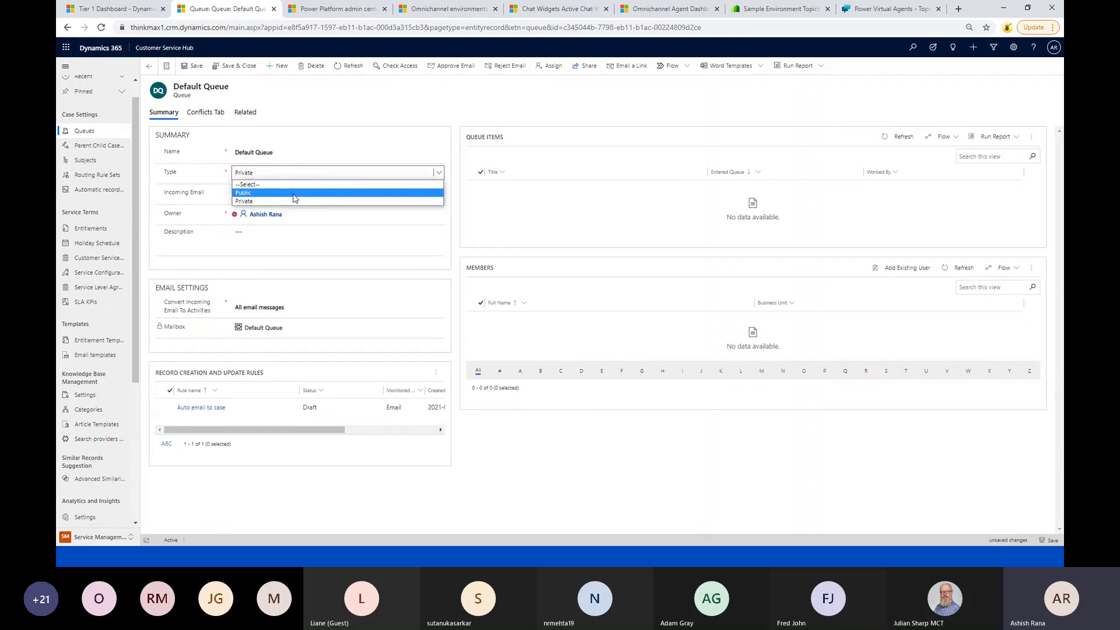
pyautogui.click(294, 193)
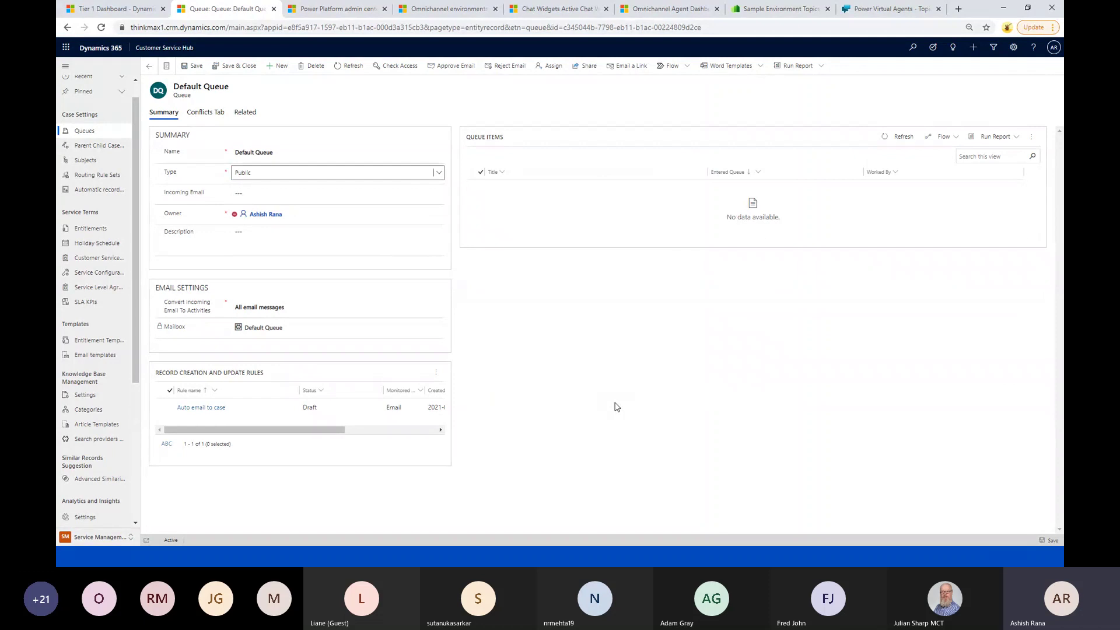
# Set the queue's incoming email conversion to "Email messages from Dynamics 365 Leads, Contacts and Accounts".
pyautogui.click(310, 194)
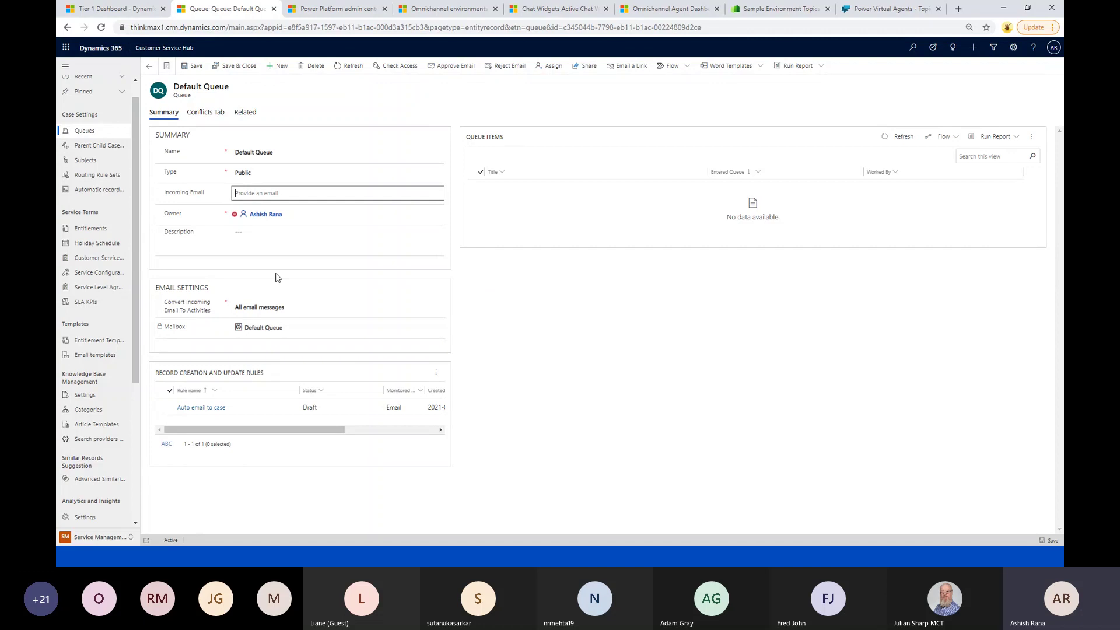
pyautogui.click(280, 311)
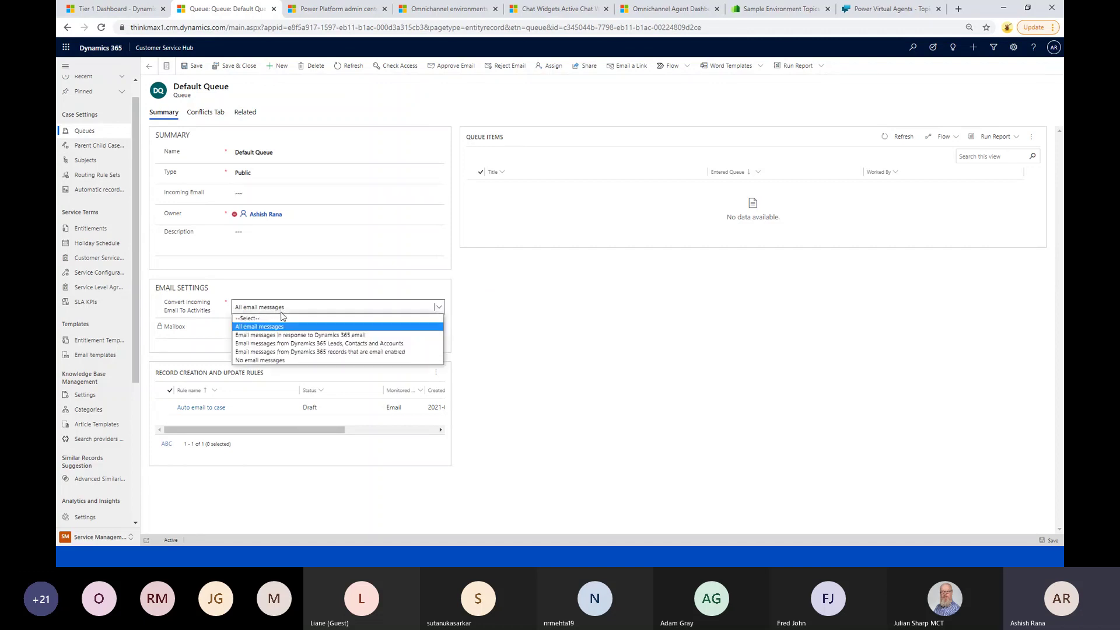
pyautogui.click(304, 344)
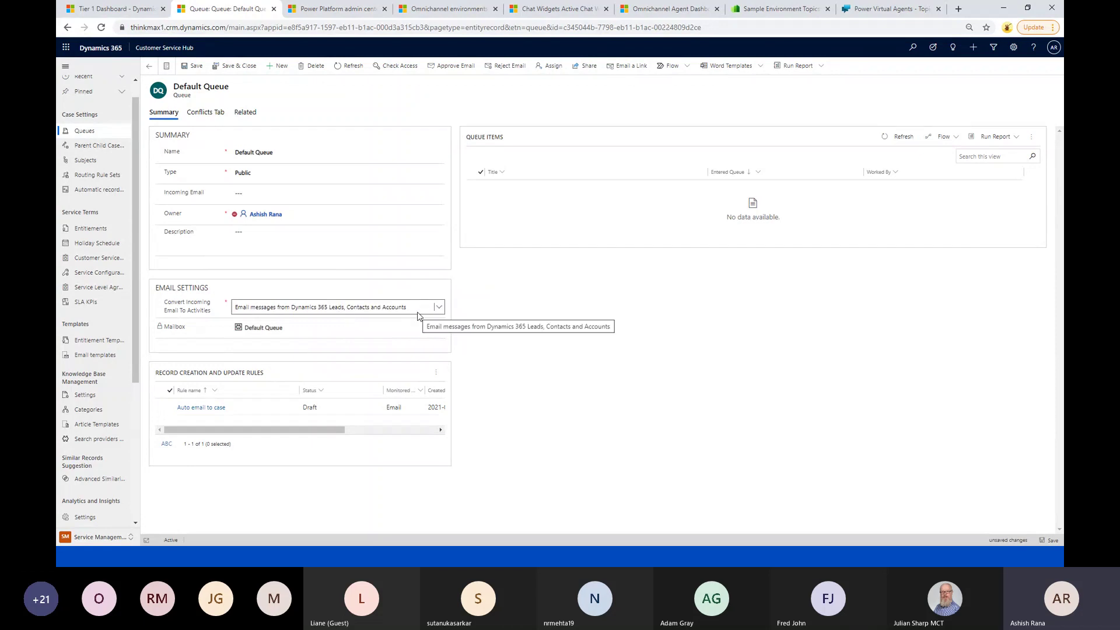
# Open the queue's "Auto email to case" rule and review its basic details, advanced settings and activity monitor.
pyautogui.click(211, 408)
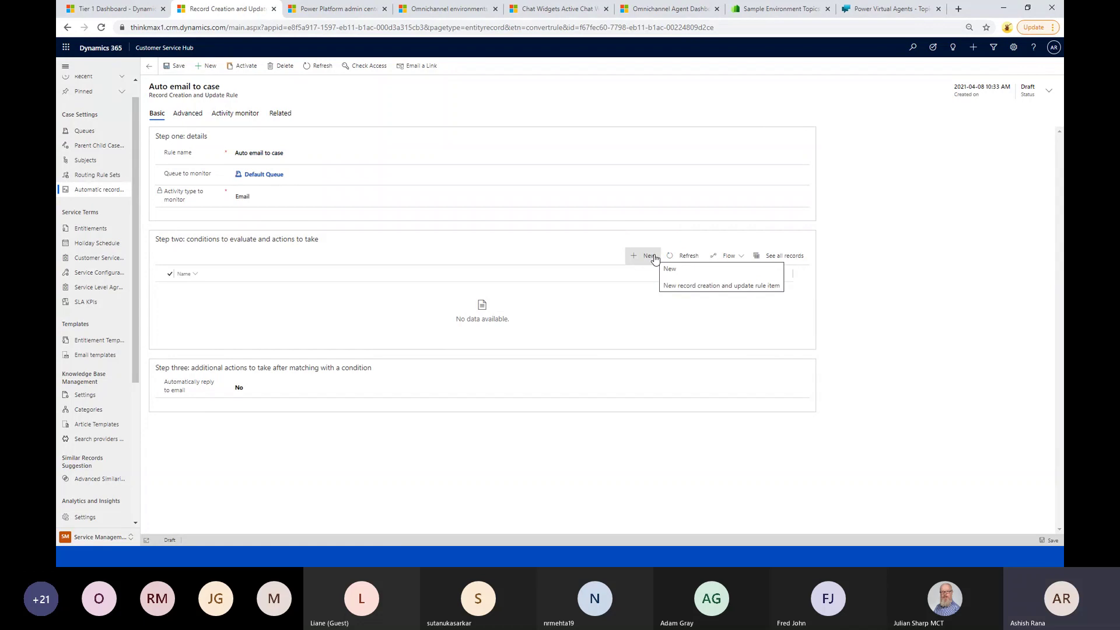
pyautogui.click(188, 113)
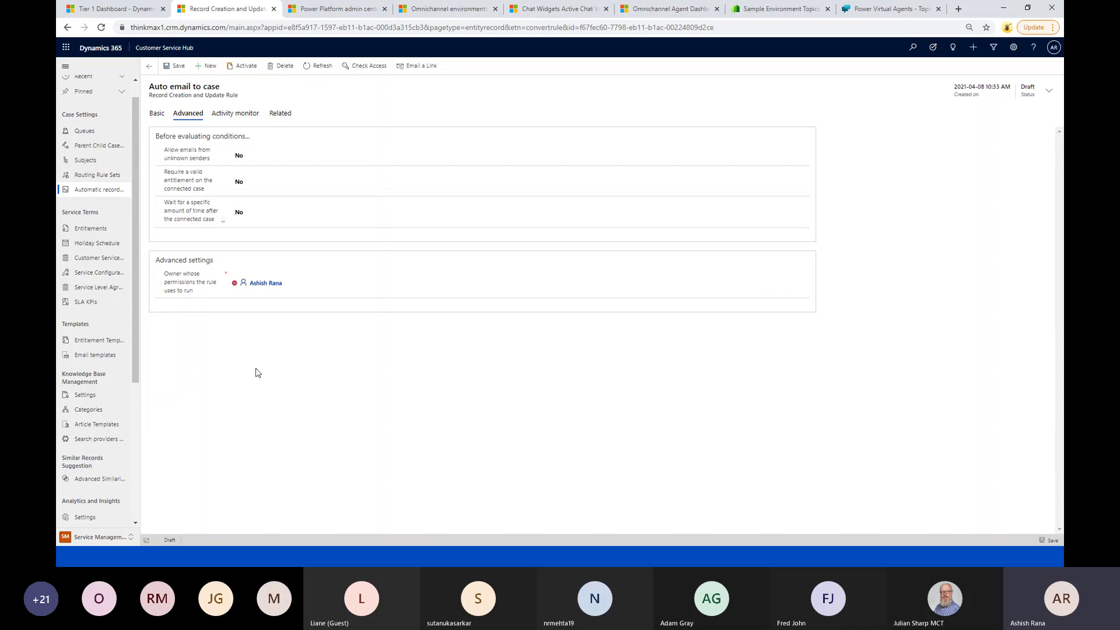
pyautogui.click(243, 115)
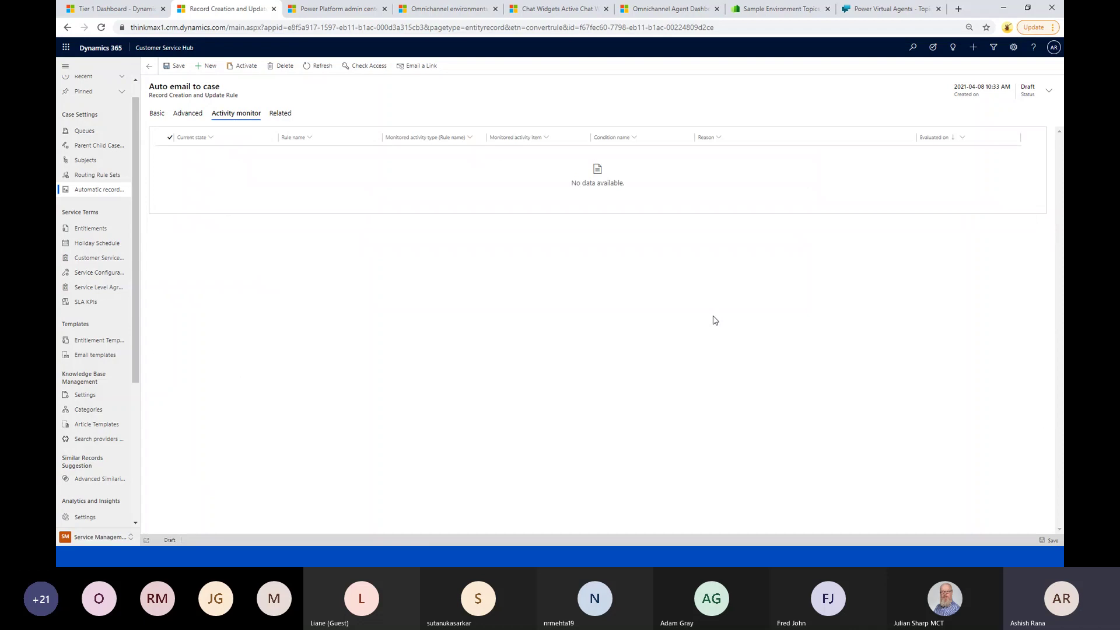
pyautogui.click(151, 114)
# Return to the Default Queue, check its Omnichannel automatic work distribution setting, and go back to its summary.
pyautogui.click(231, 187)
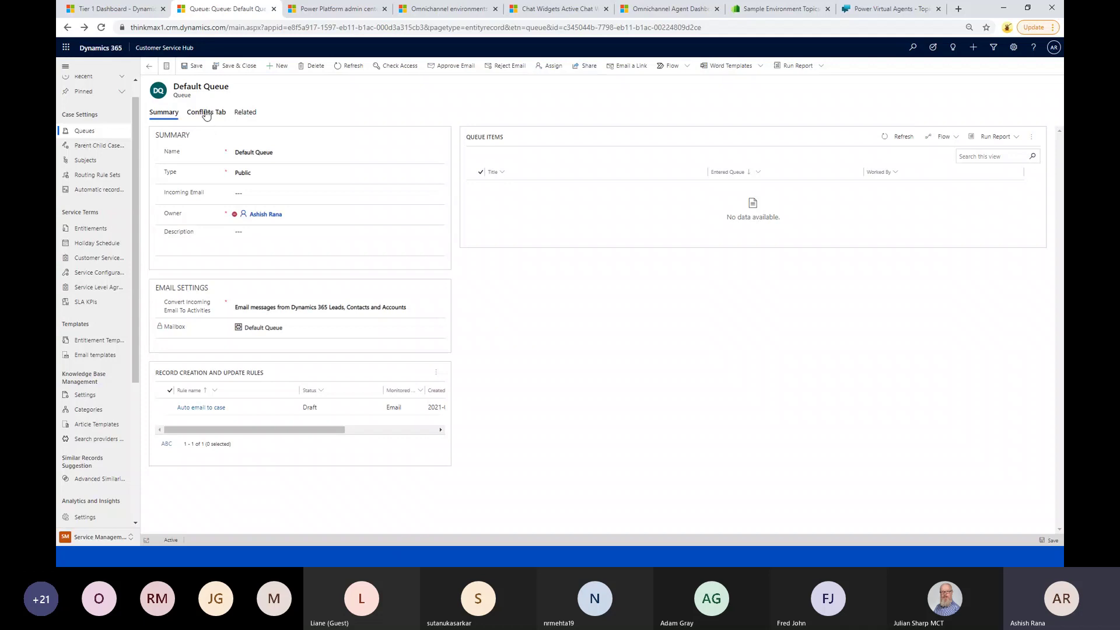
pyautogui.click(206, 112)
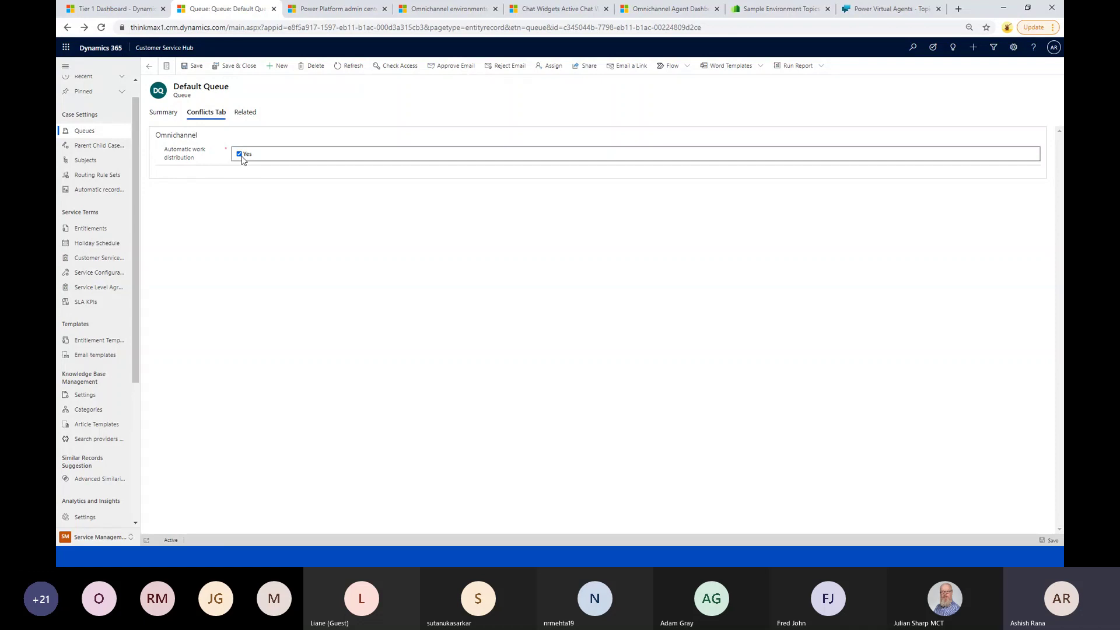
pyautogui.click(163, 118)
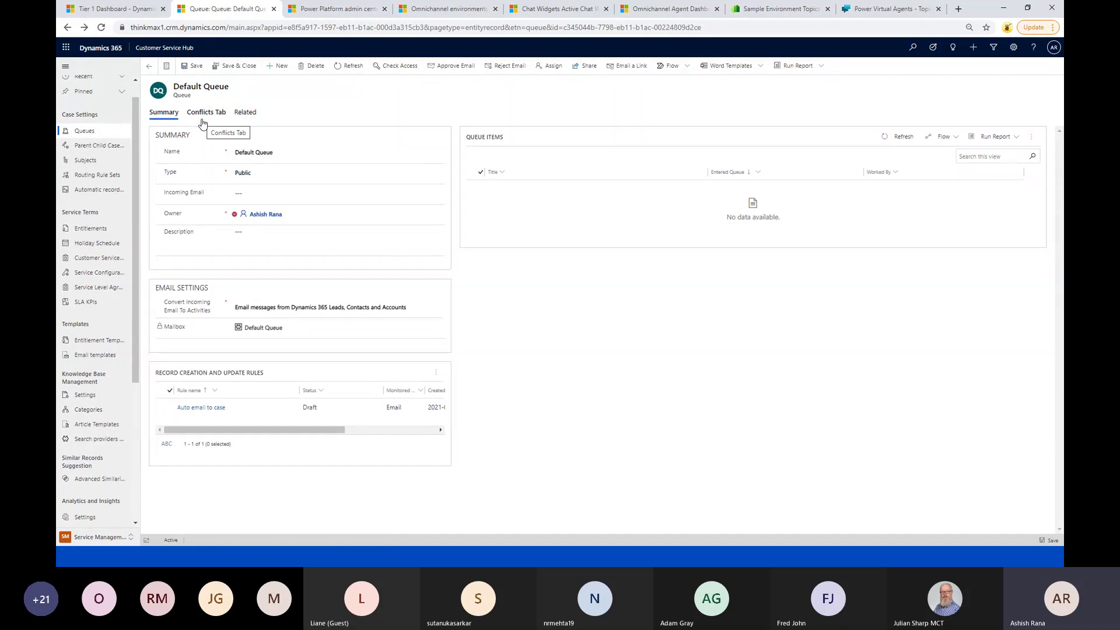
pyautogui.hotkey('alt', 'Tab')
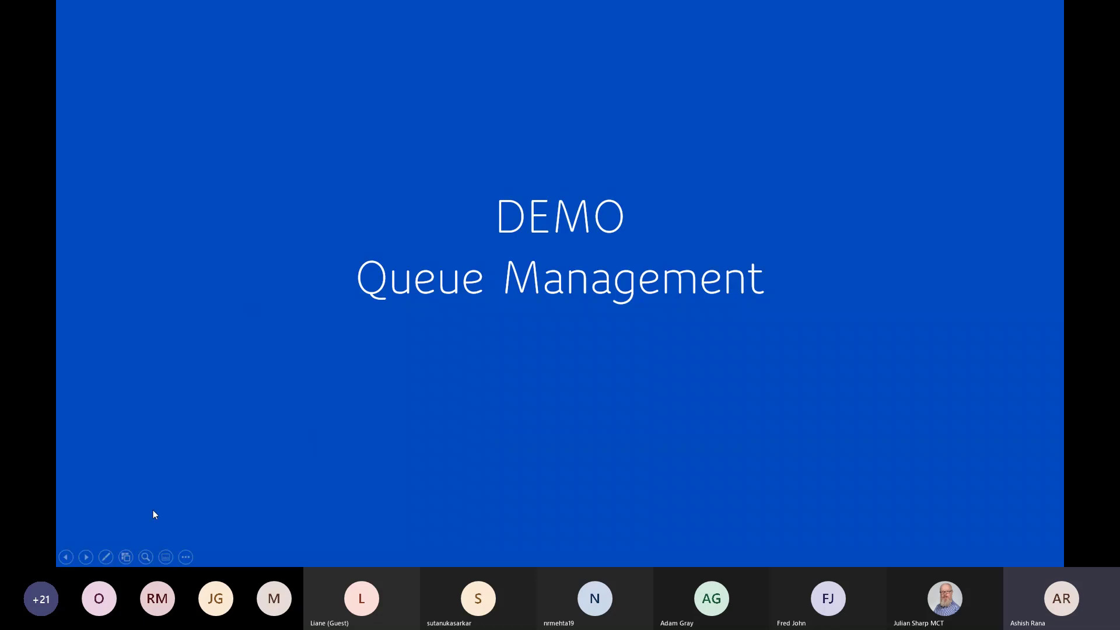
pyautogui.click(85, 558)
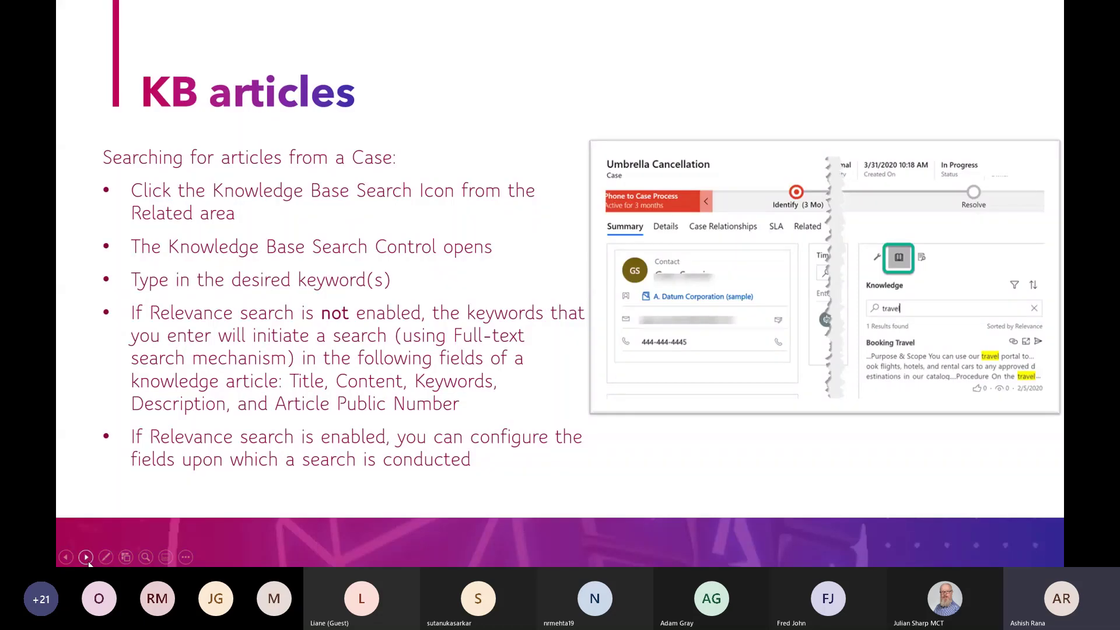
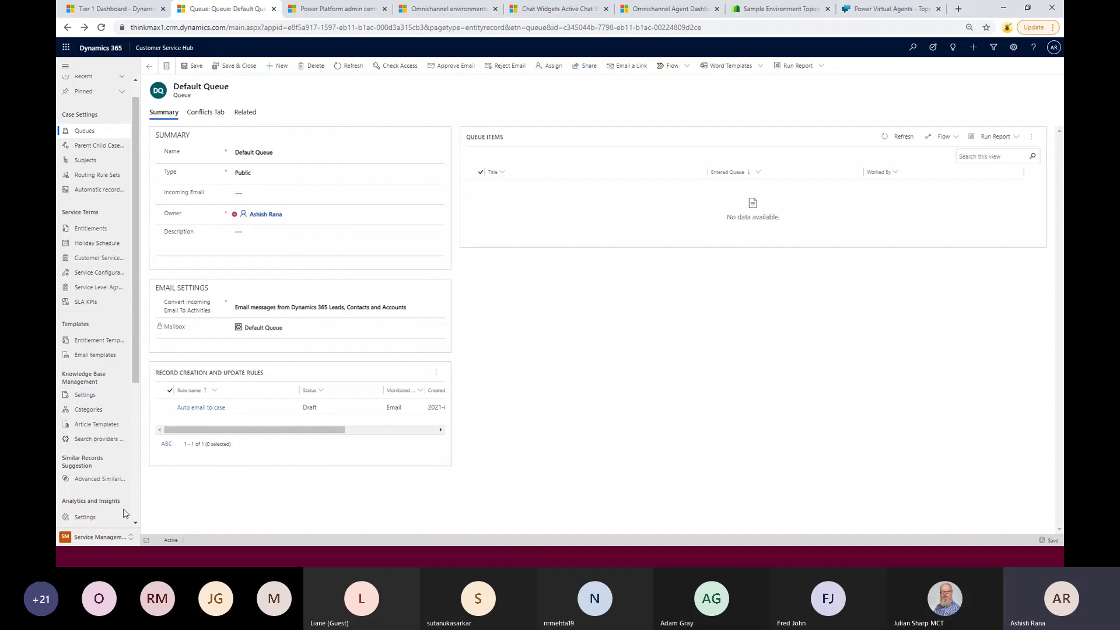
# Switch to the Service area, list all knowledge articles and open the Booking Travel article.
pyautogui.click(108, 536)
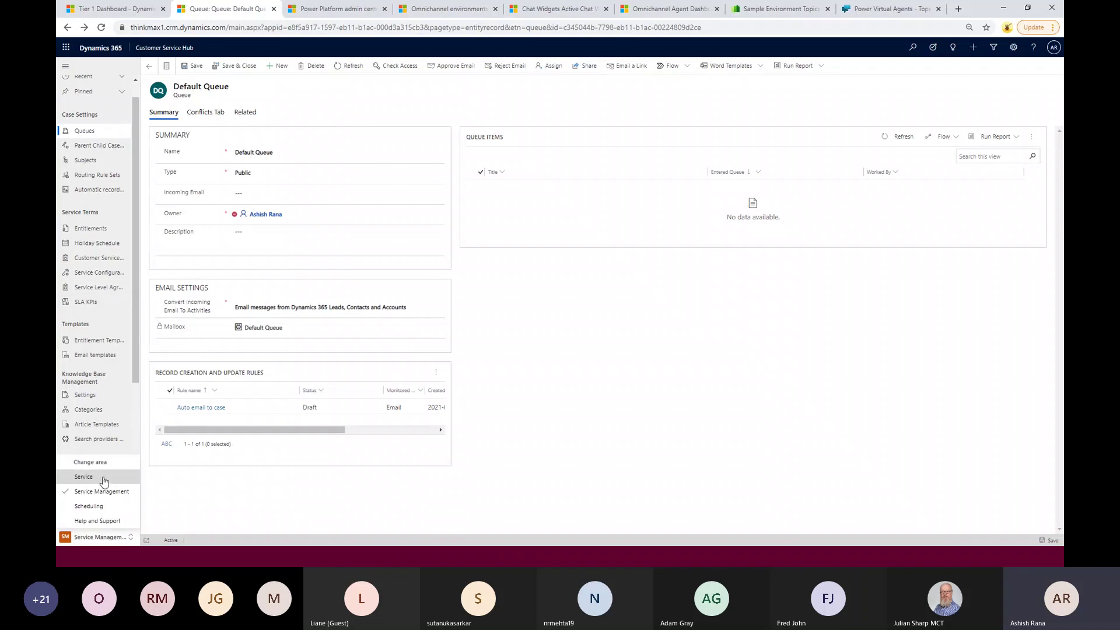
pyautogui.click(100, 477)
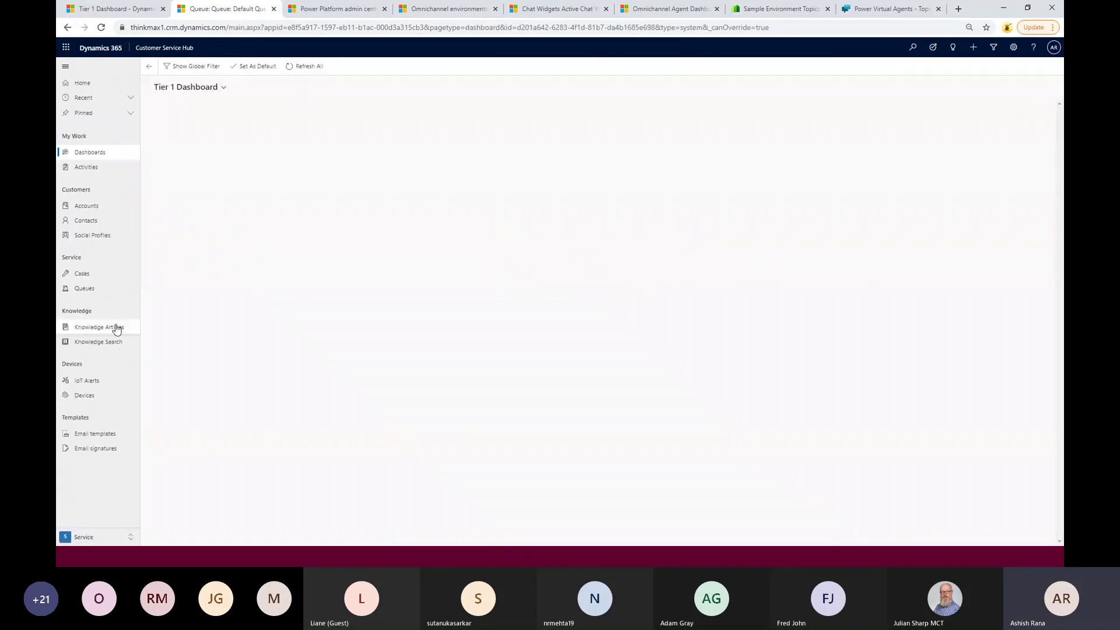
pyautogui.click(116, 330)
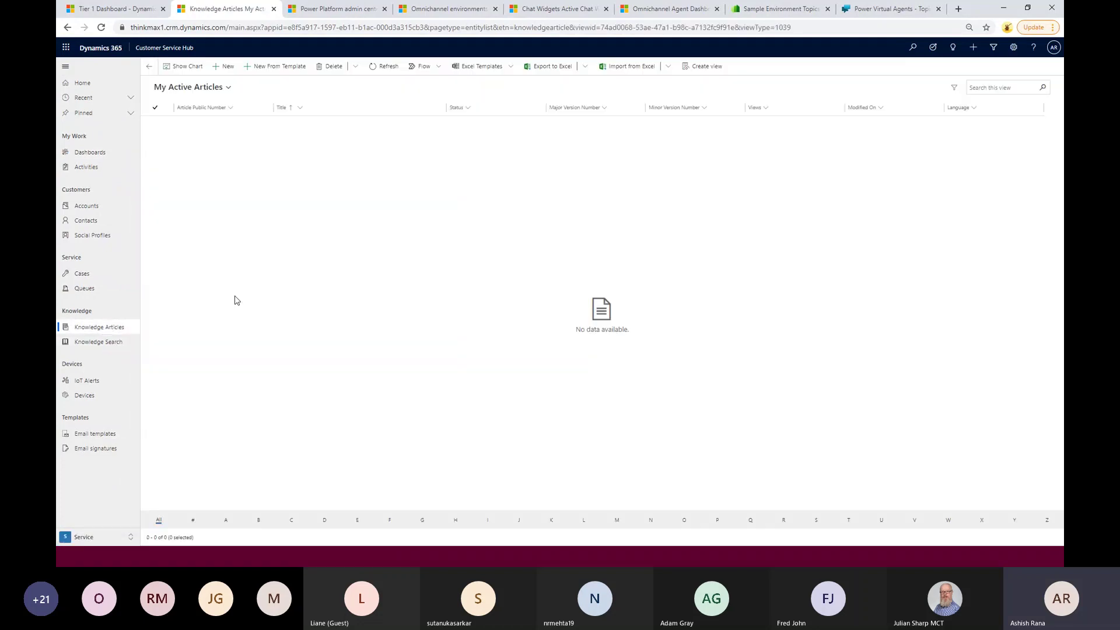
pyautogui.click(218, 88)
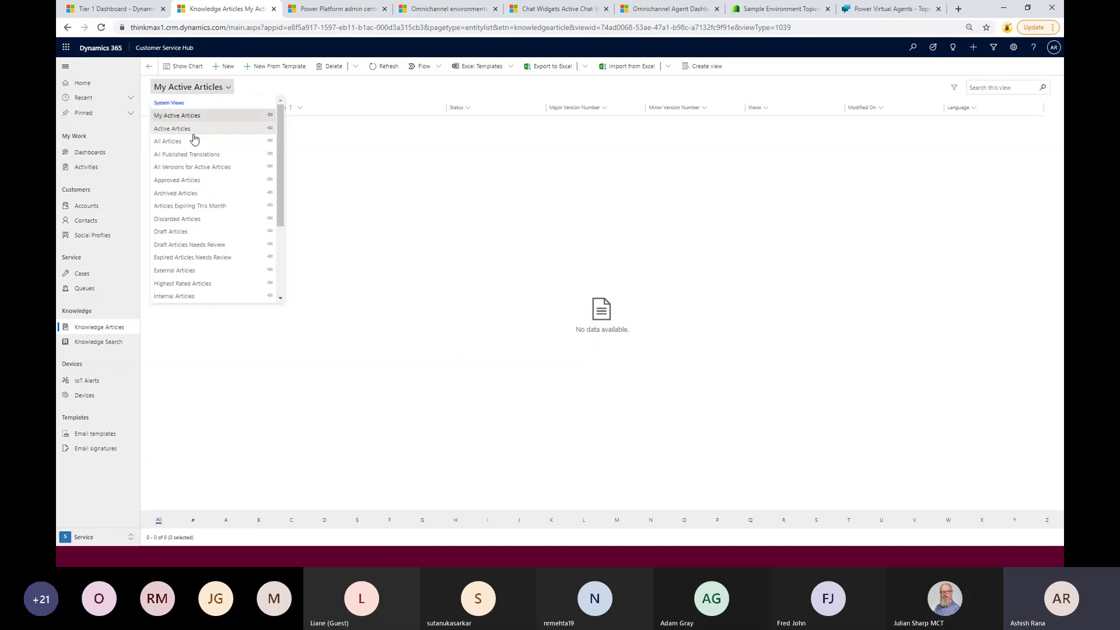
pyautogui.click(194, 144)
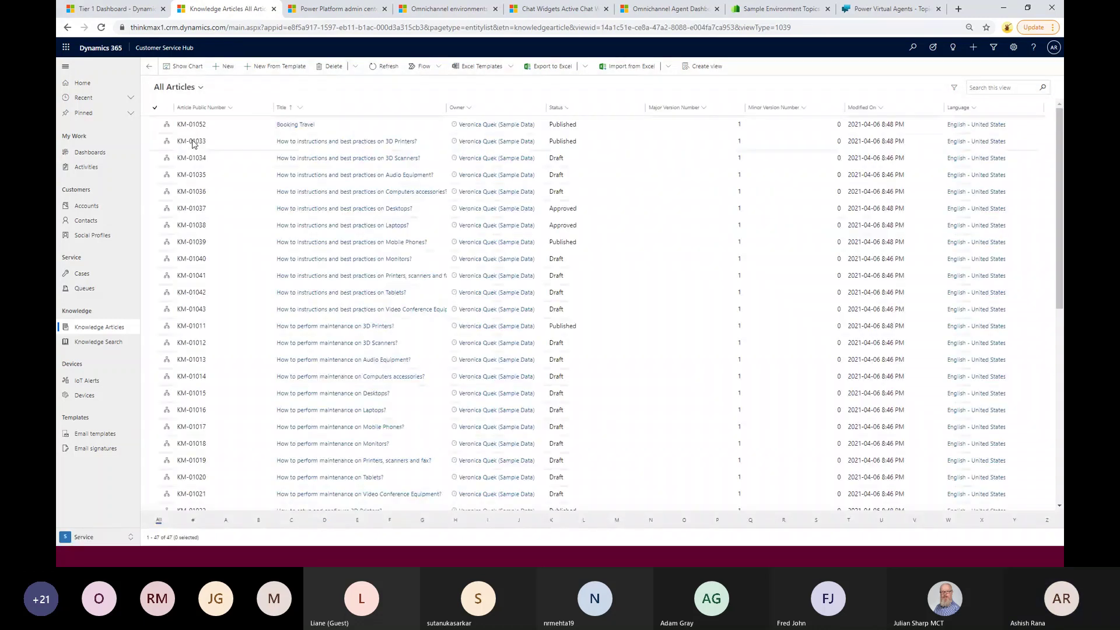
pyautogui.doubleClick(237, 129)
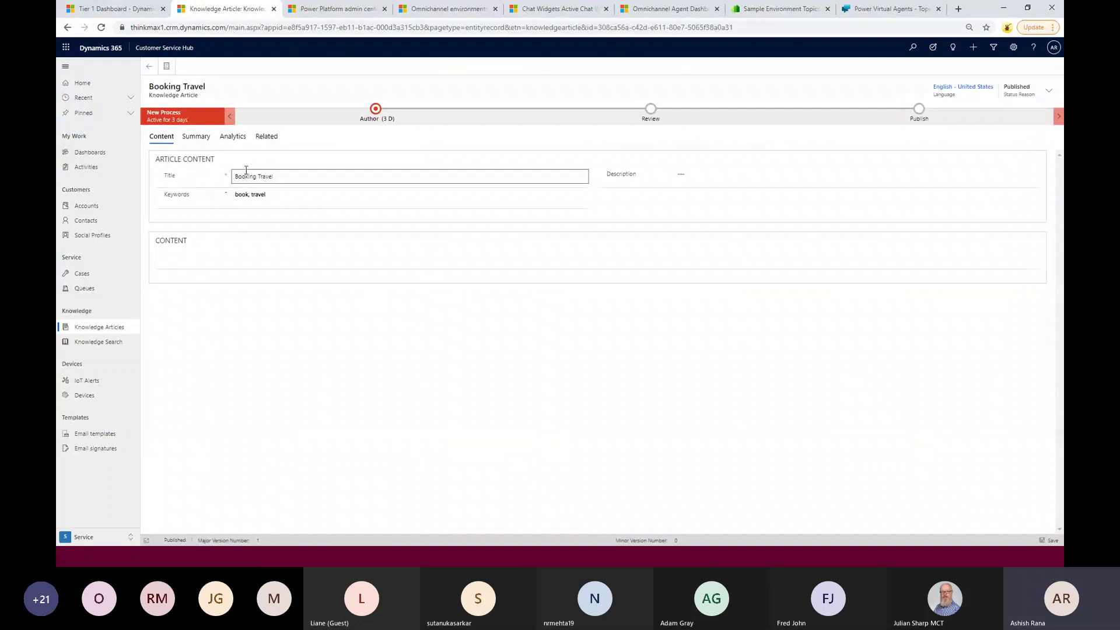
# Review the Booking Travel article's keywords and content, including its HTML and mobile preview, and return to the designer view.
pyautogui.click(275, 197)
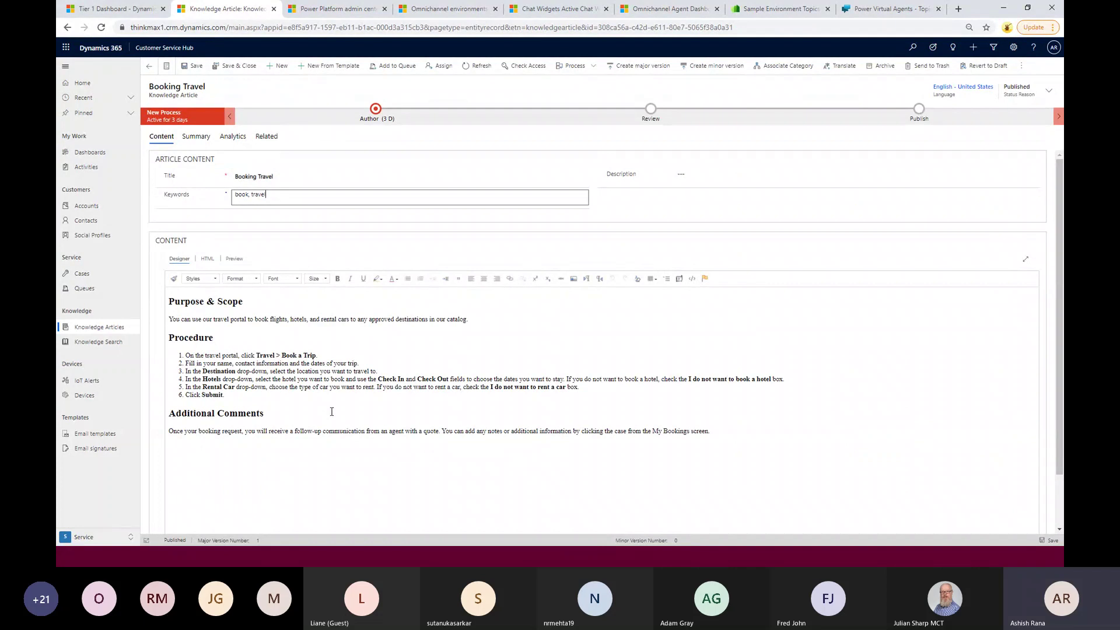
pyautogui.doubleClick(213, 380)
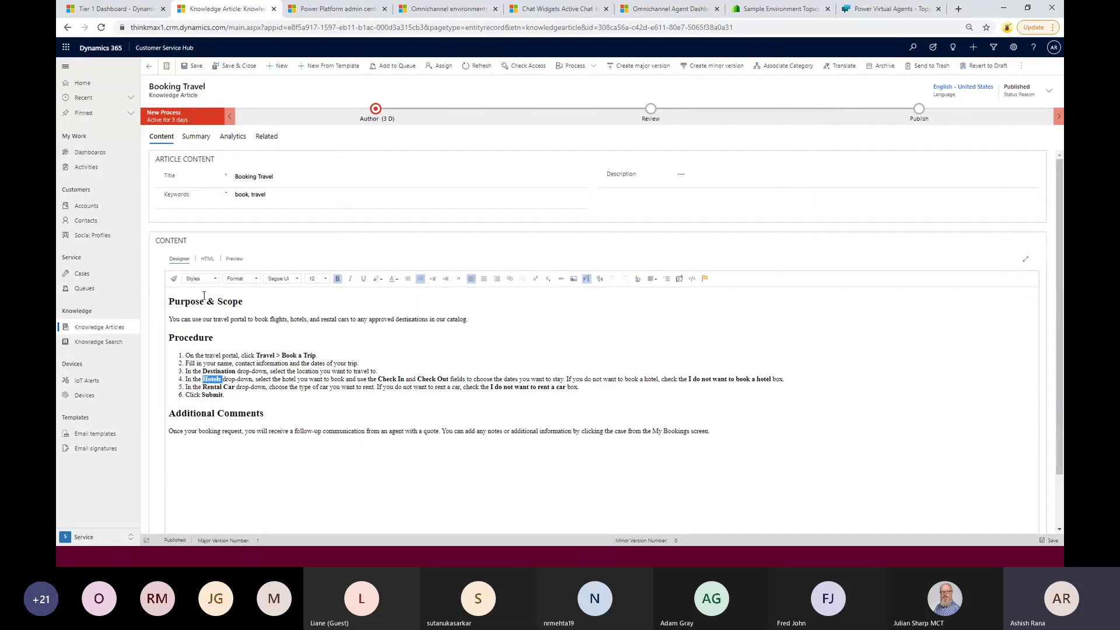
pyautogui.moveTo(169, 301); pyautogui.dragTo(741, 479)
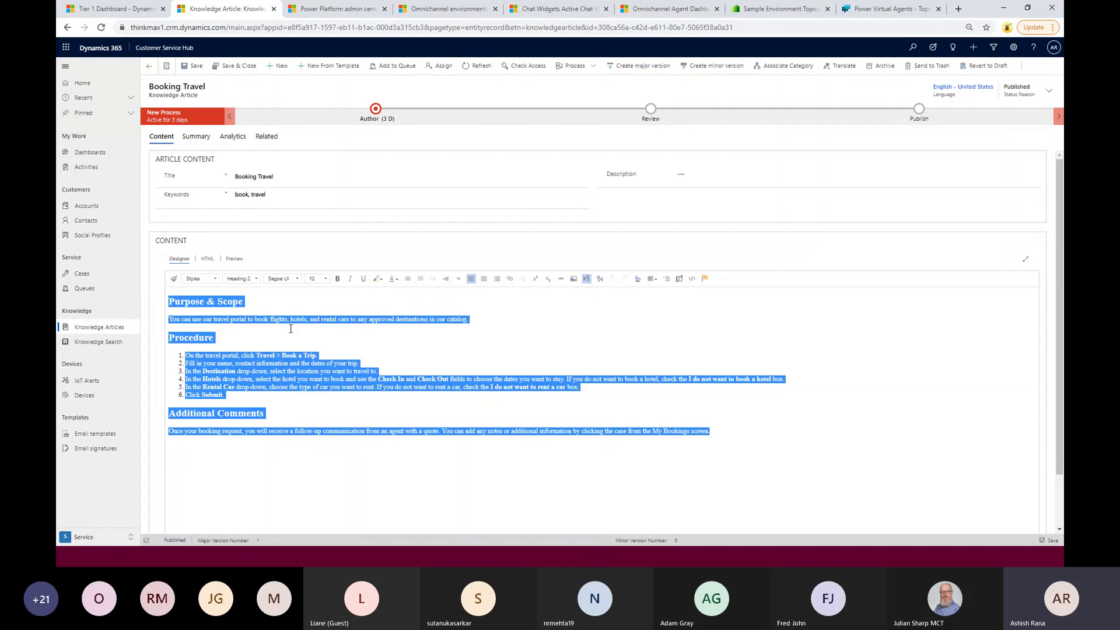
pyautogui.click(209, 261)
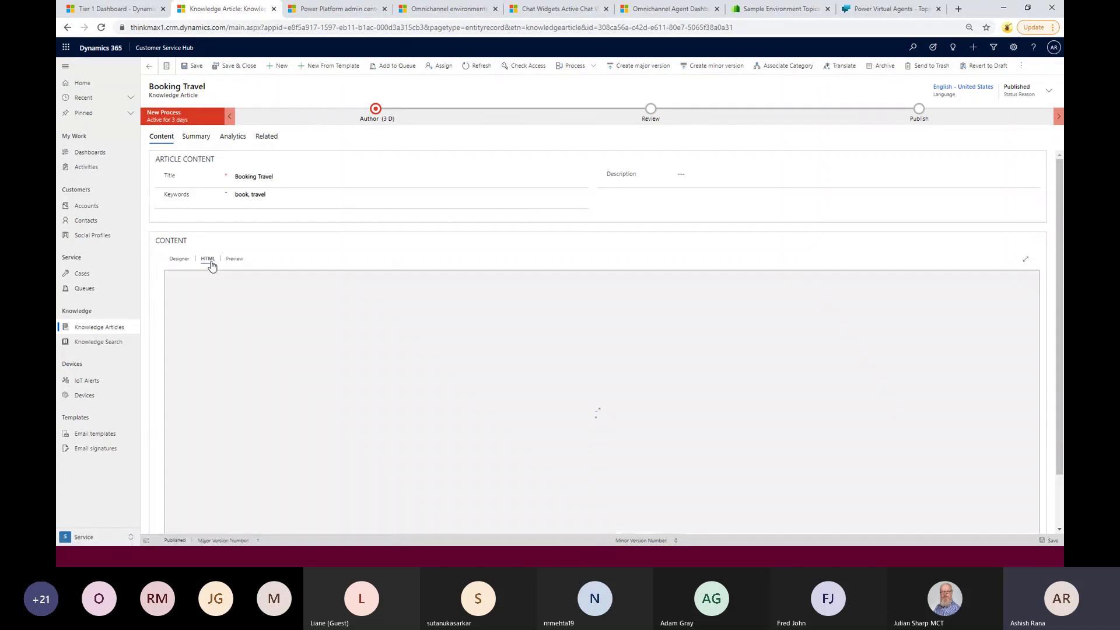
pyautogui.click(236, 260)
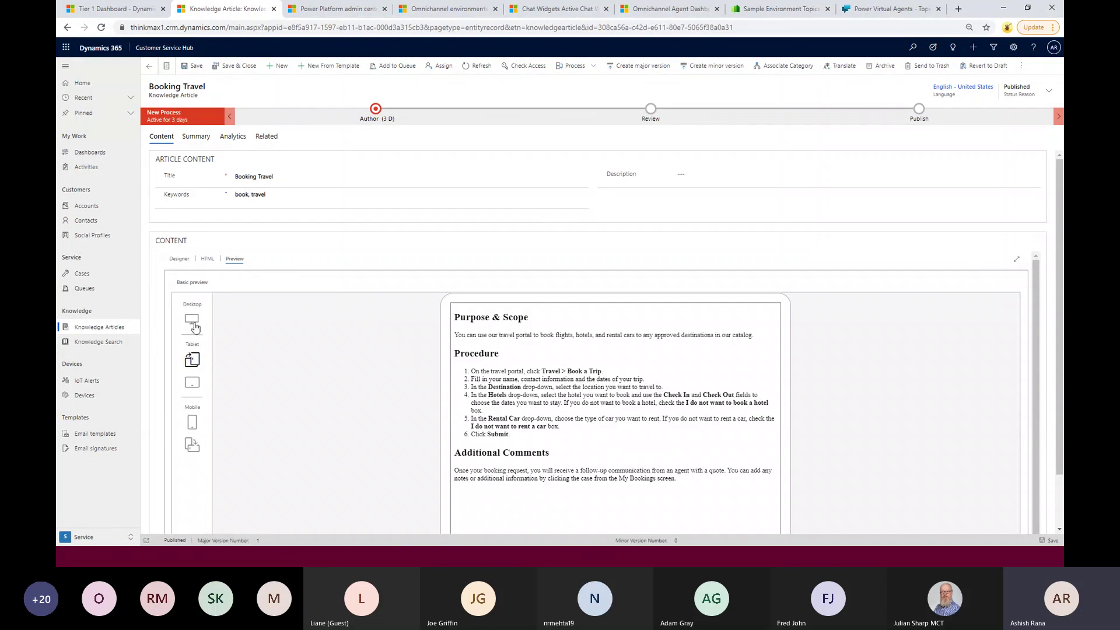
pyautogui.click(192, 444)
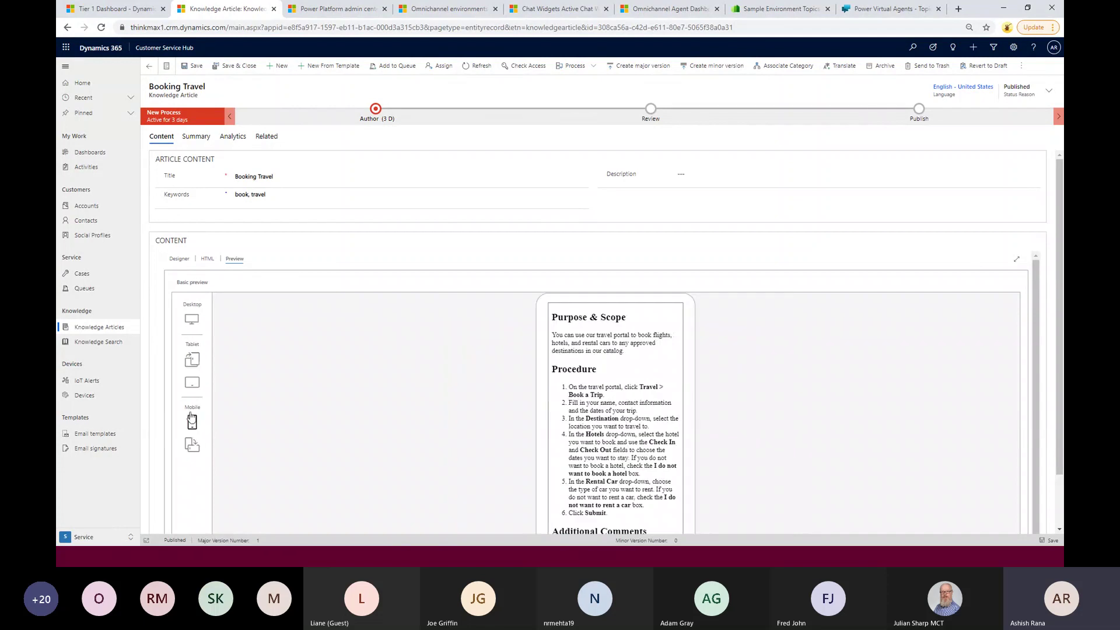
pyautogui.click(181, 260)
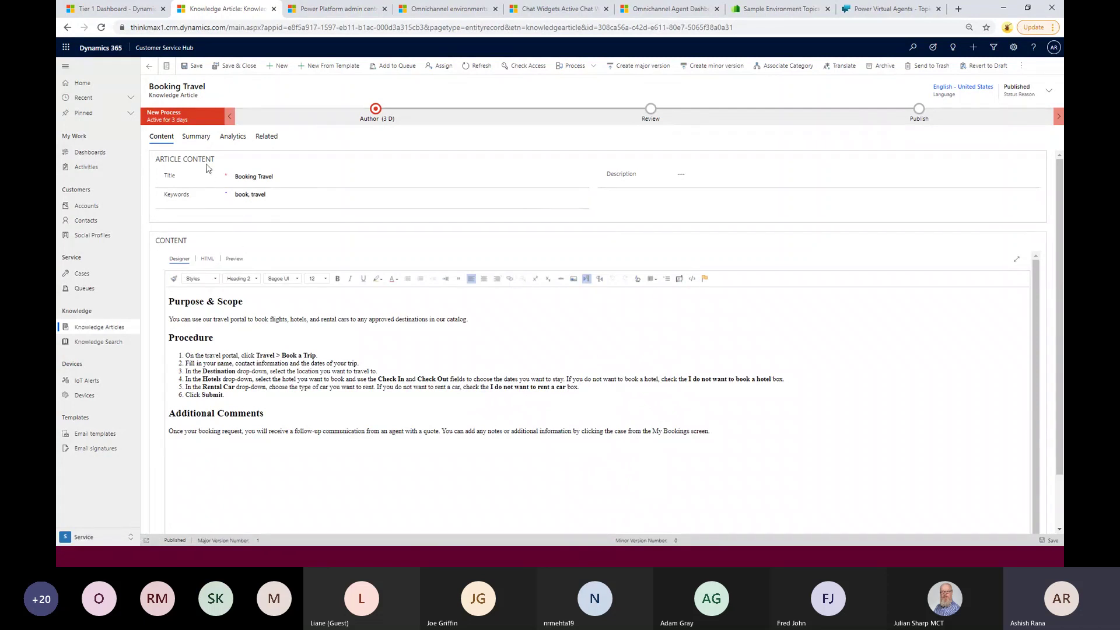
# Review the article's summary, covering its basic settings, status reason options and publish settings.
pyautogui.click(188, 138)
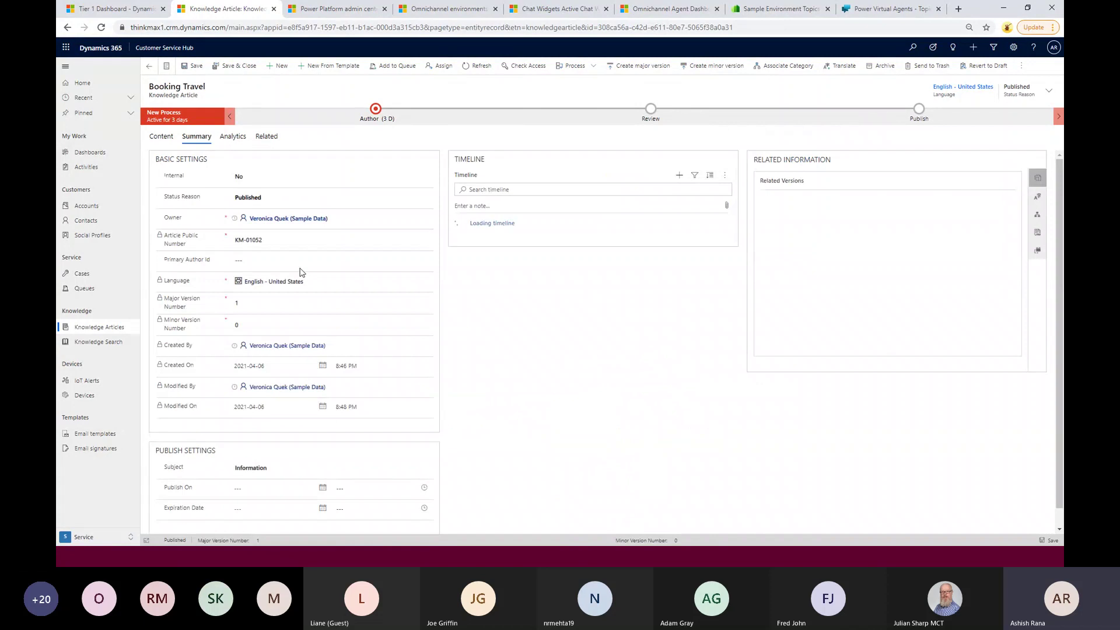
pyautogui.click(279, 178)
pyautogui.click(445, 275)
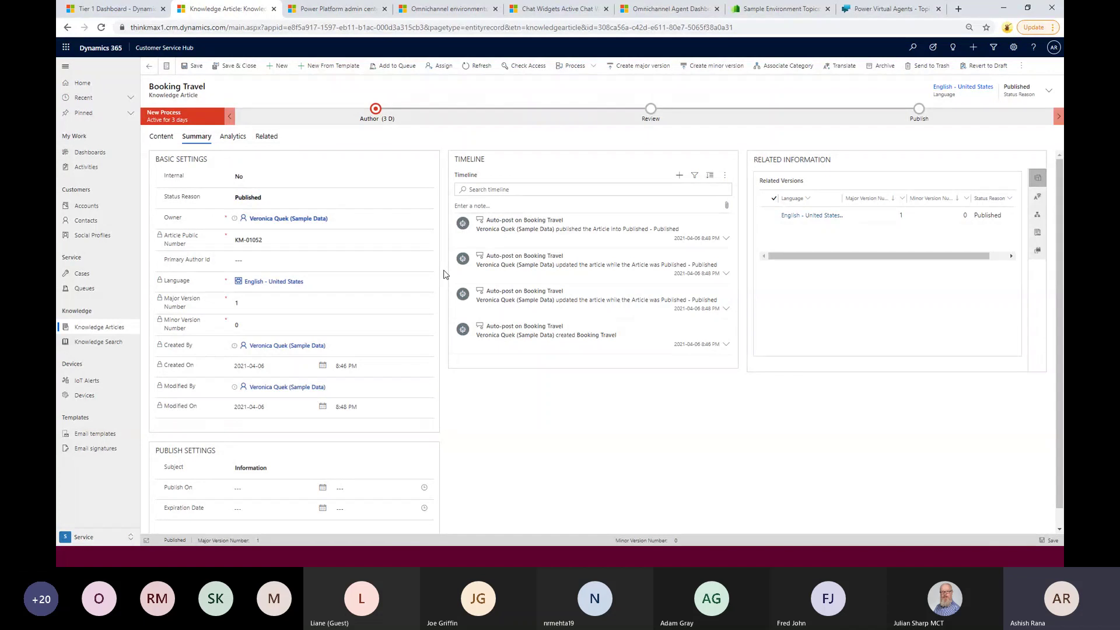
pyautogui.click(400, 202)
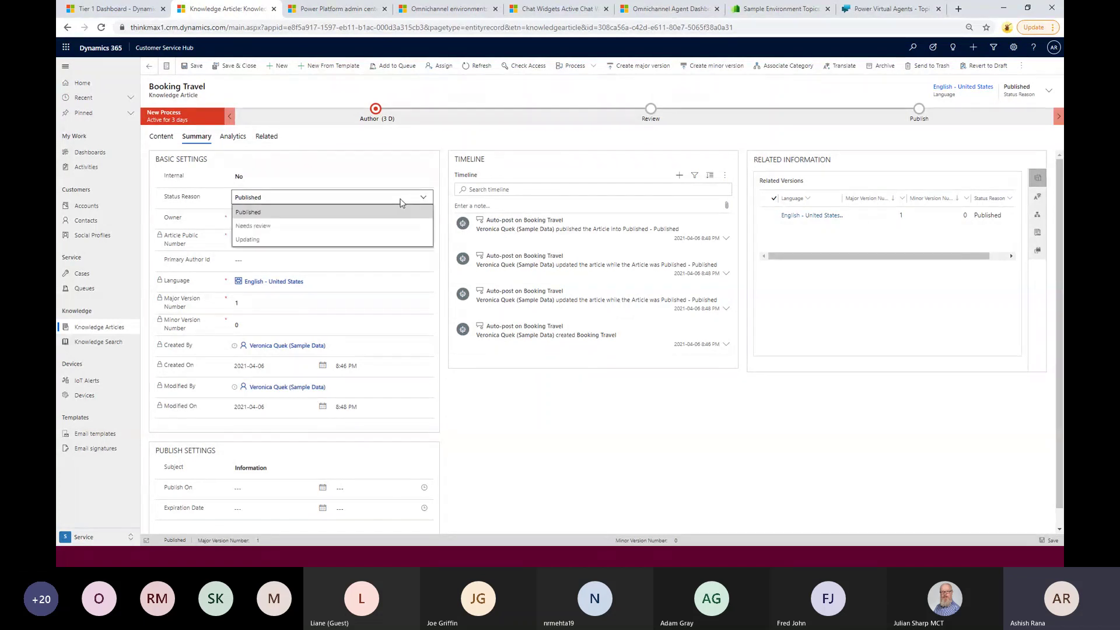
pyautogui.click(443, 220)
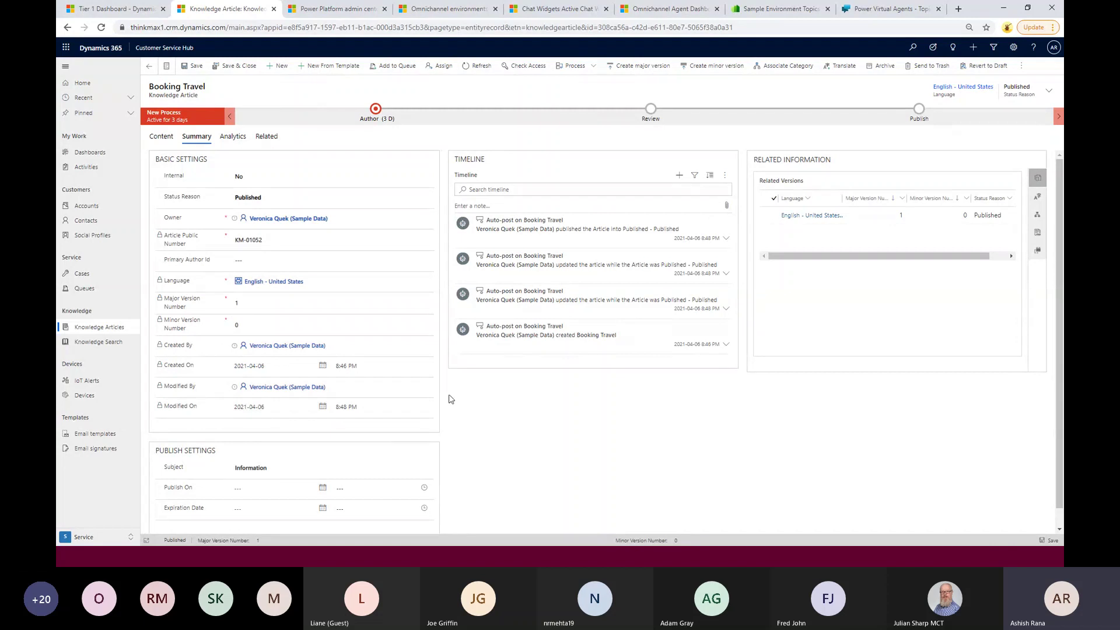
pyautogui.scroll(-1, 449, 398)
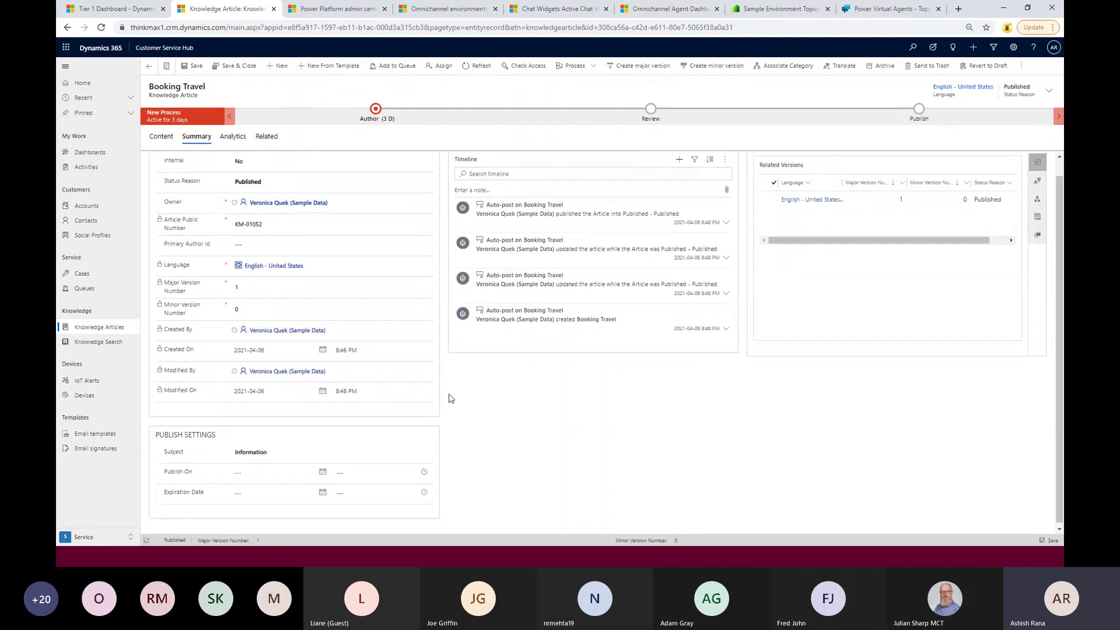
pyautogui.scroll(1, 450, 397)
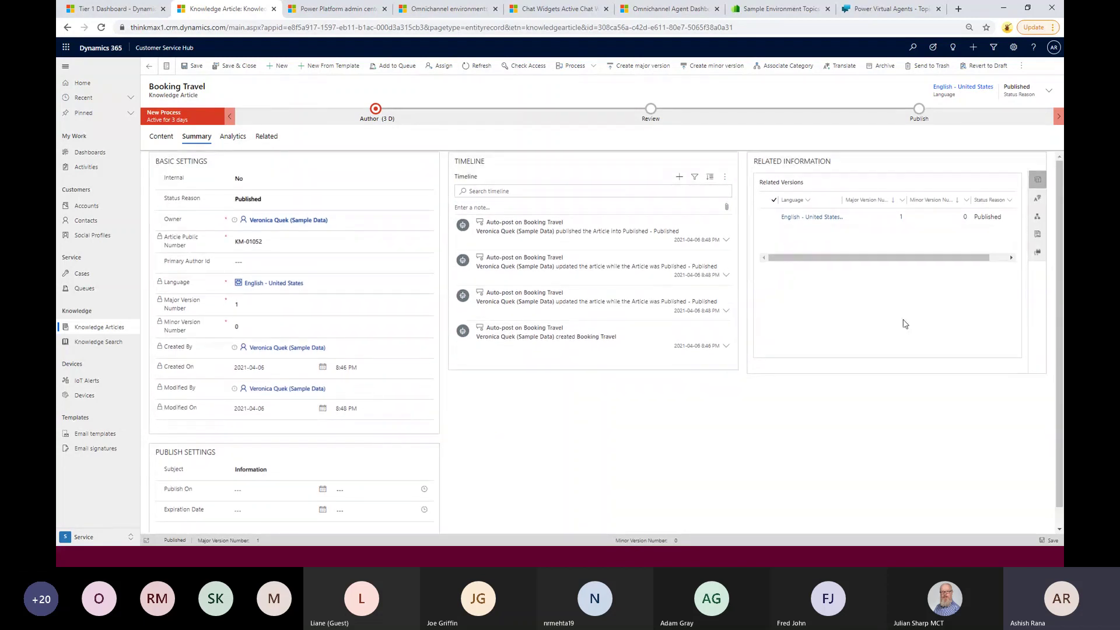
# Examine the article's related translations, categories, articles and products, and its analytics on views, feedback and cases.
pyautogui.click(1038, 205)
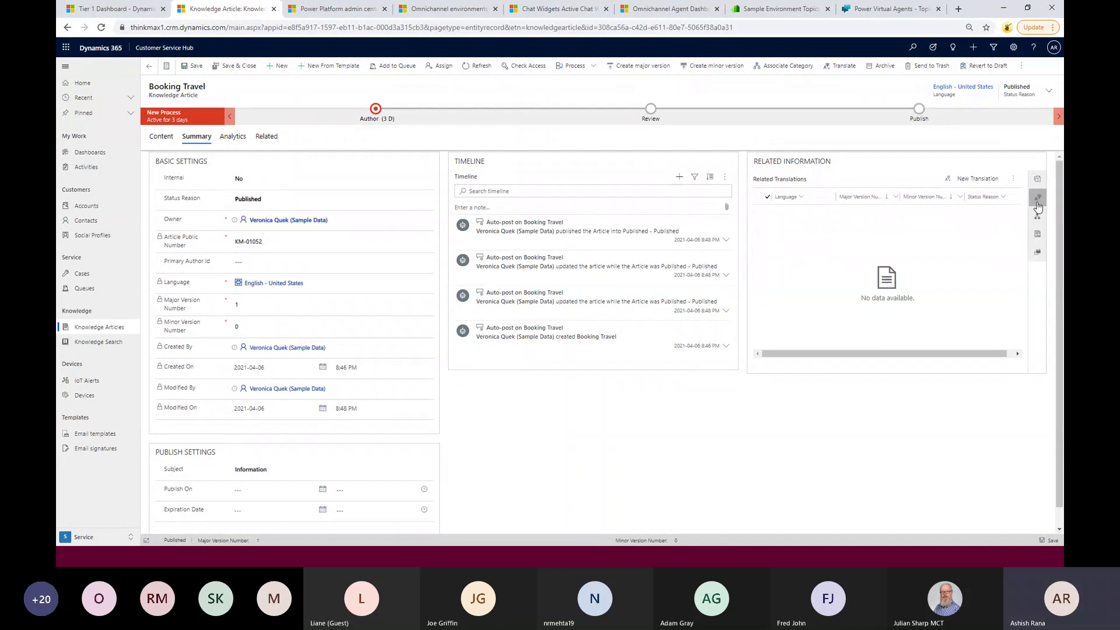
pyautogui.click(1038, 216)
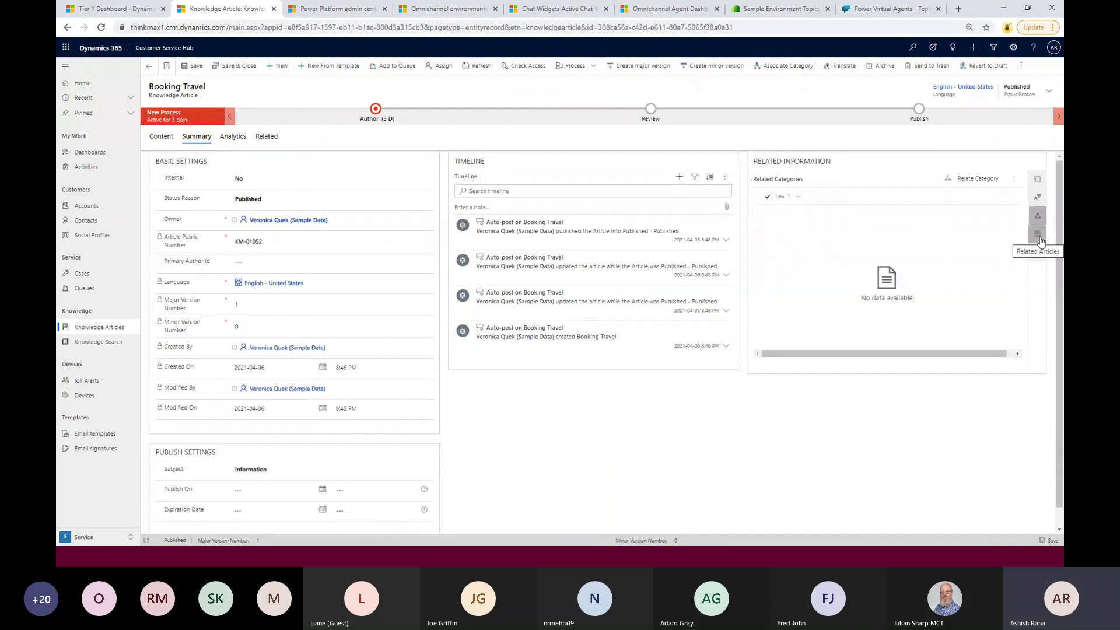
pyautogui.click(1040, 235)
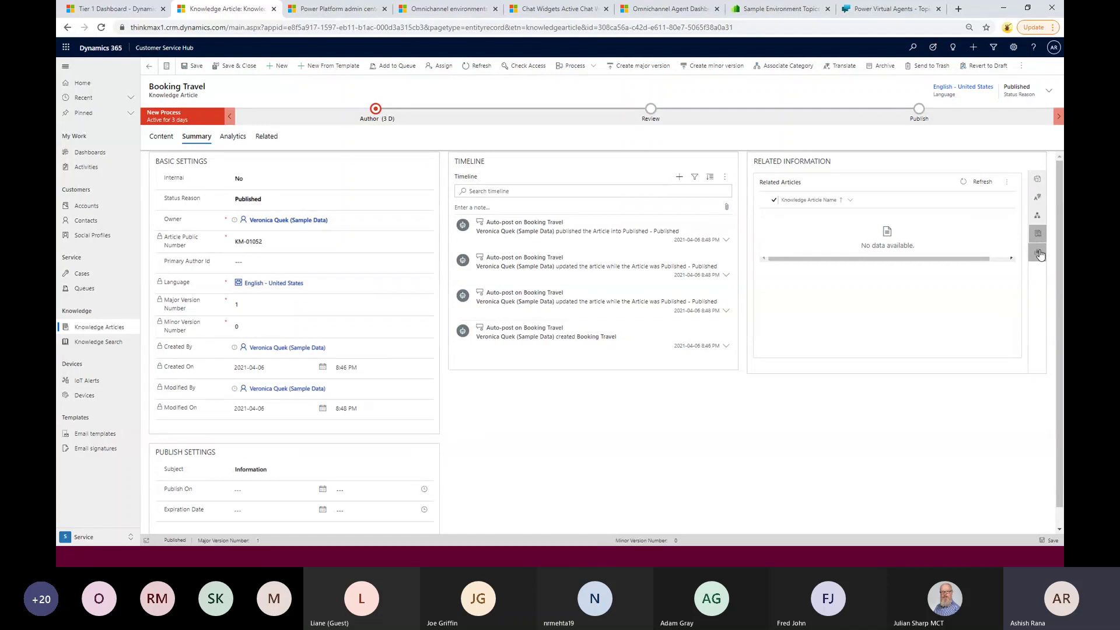
pyautogui.click(1039, 254)
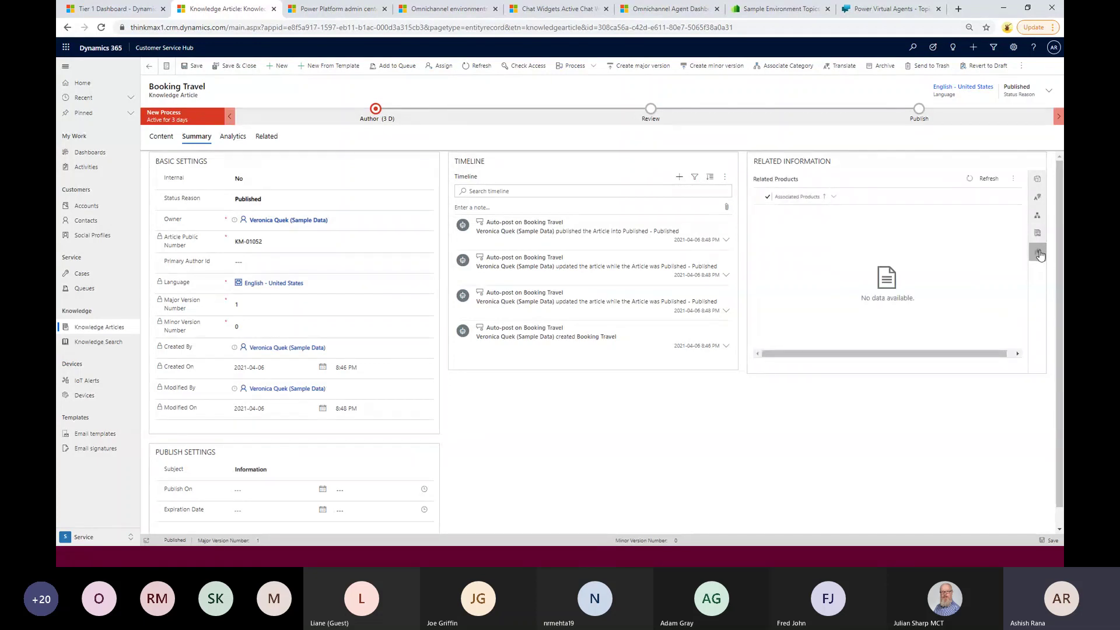
pyautogui.click(233, 136)
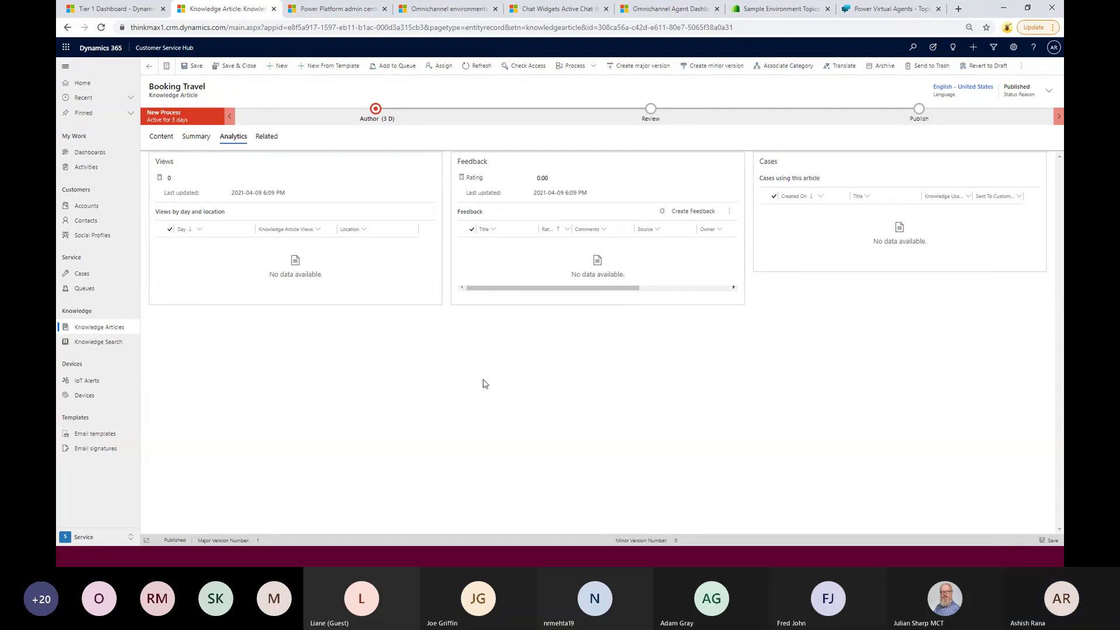
pyautogui.hotkey('alt', 'Tab')
pyautogui.press('Right')
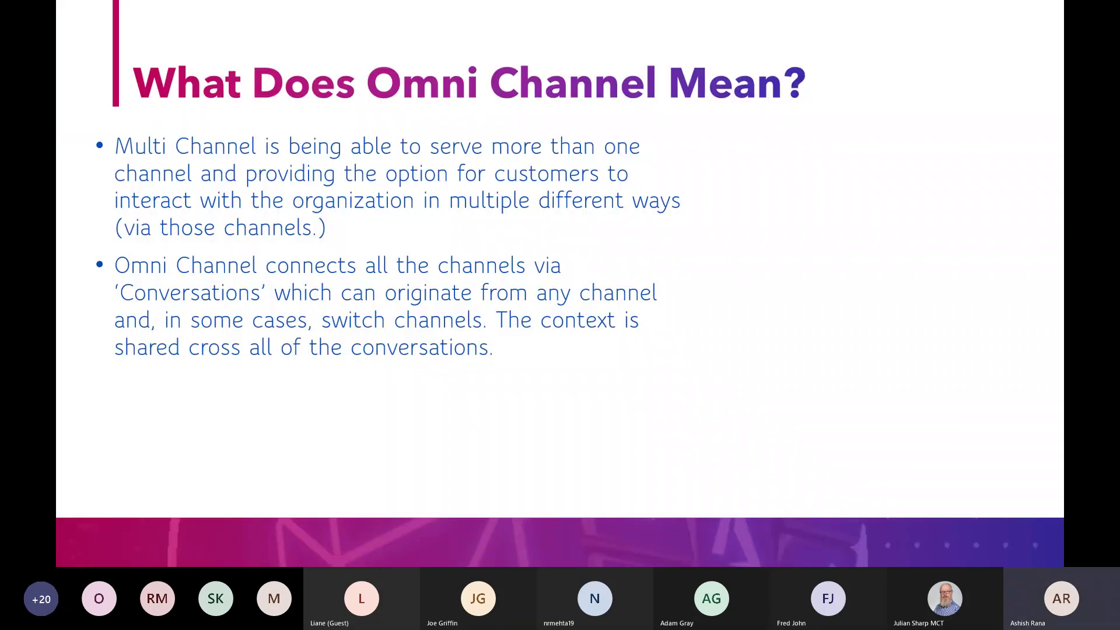
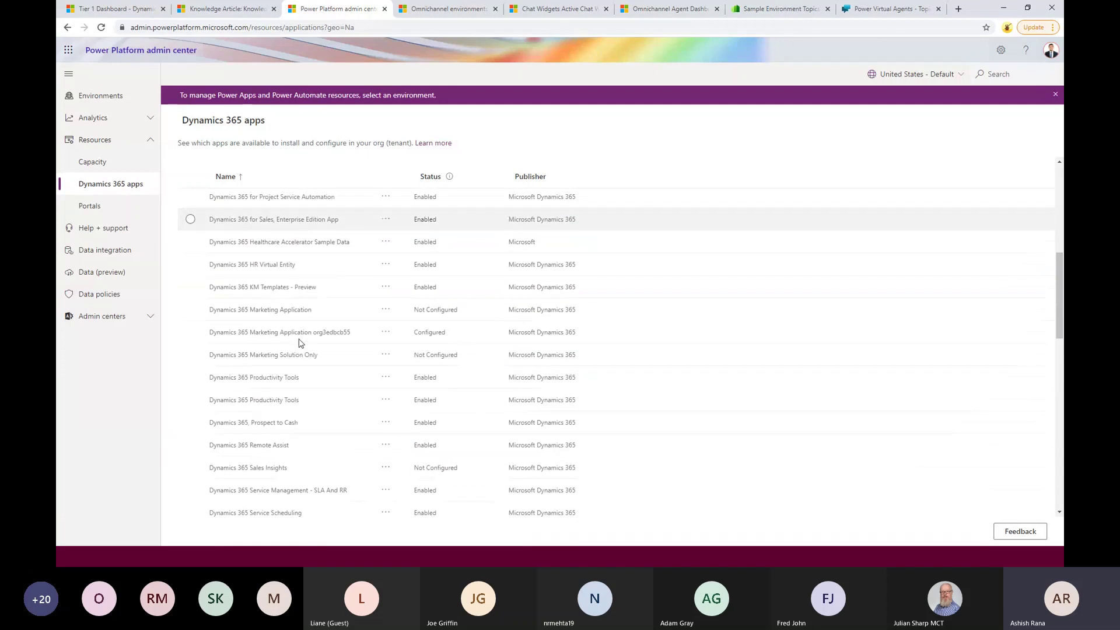
# Find Omnichannel for Customer Service among the Dynamics 365 apps, open its management page and view the Trail366 environment from the environments list.
pyautogui.scroll(-1, 300, 343)
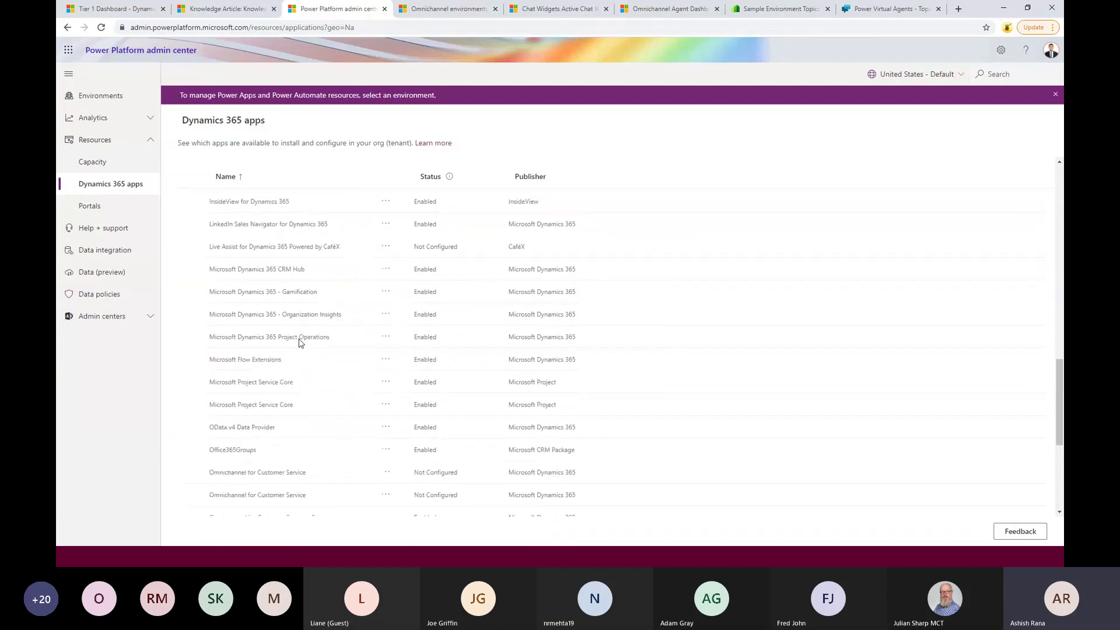
pyautogui.scroll(-2, 303, 356)
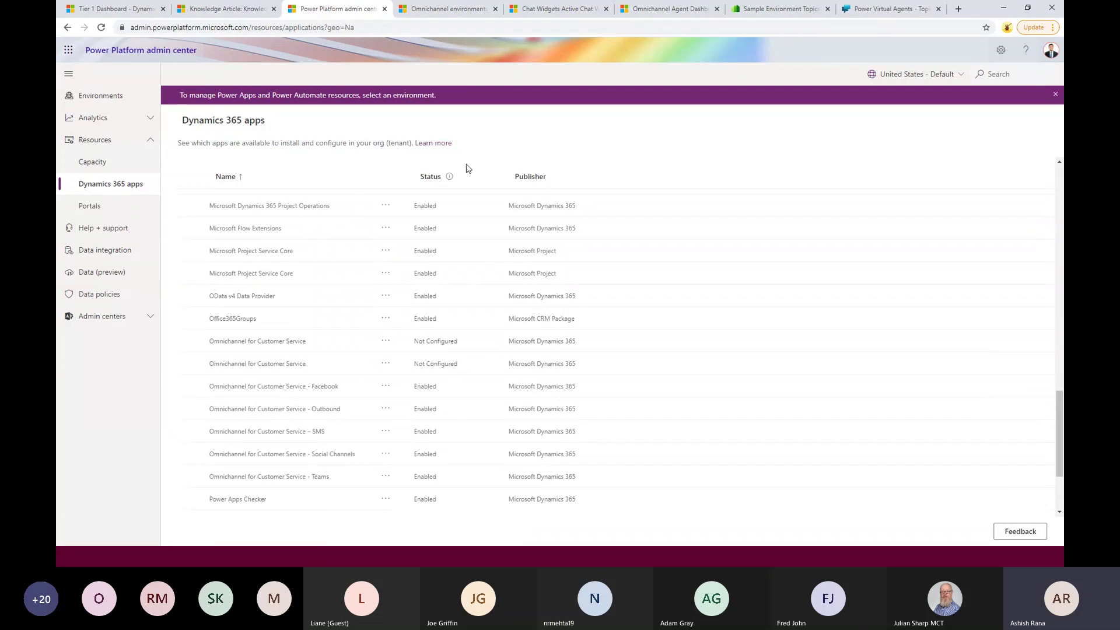
pyautogui.click(387, 343)
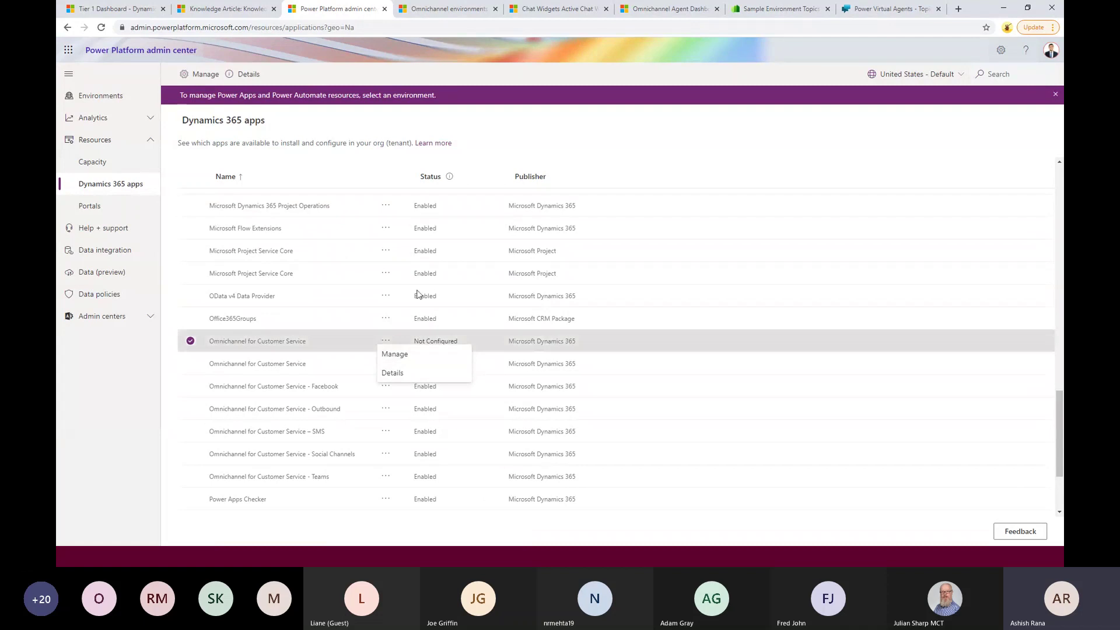
pyautogui.click(414, 355)
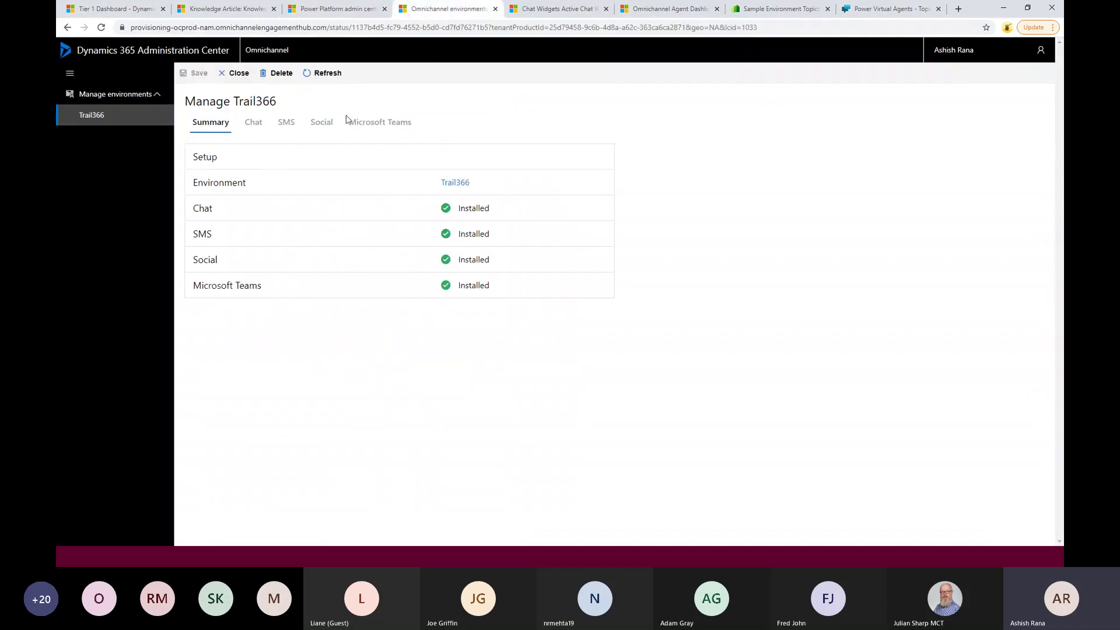
pyautogui.click(143, 94)
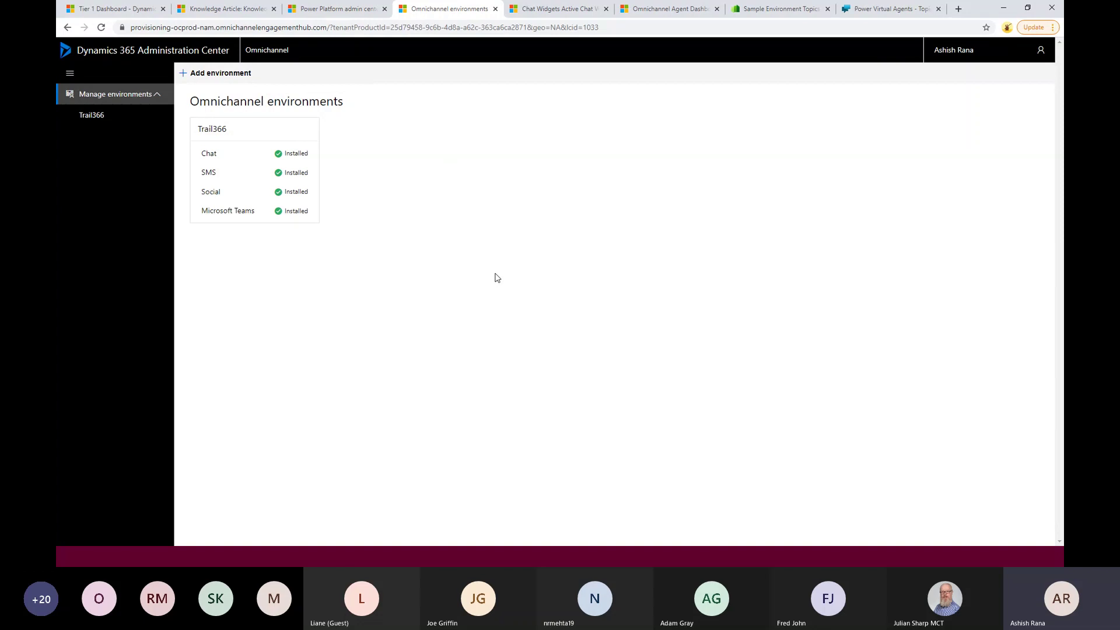
pyautogui.click(226, 144)
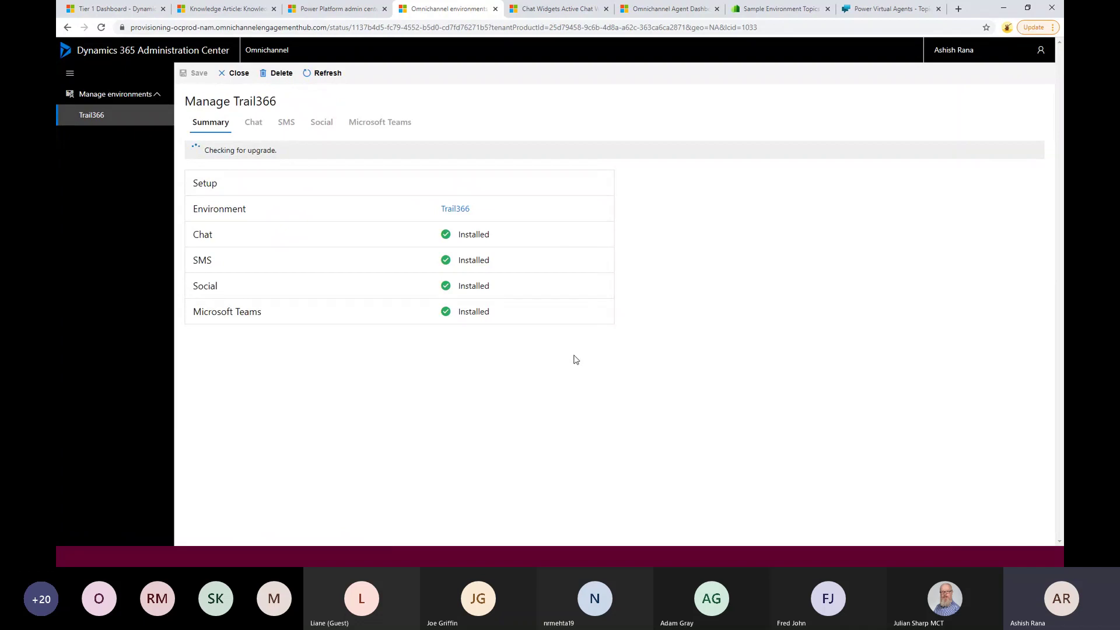
# Switch to Omnichannel Administration, view the published apps list and compare it with the Trail366 environment's channel setup.
pyautogui.click(565, 8)
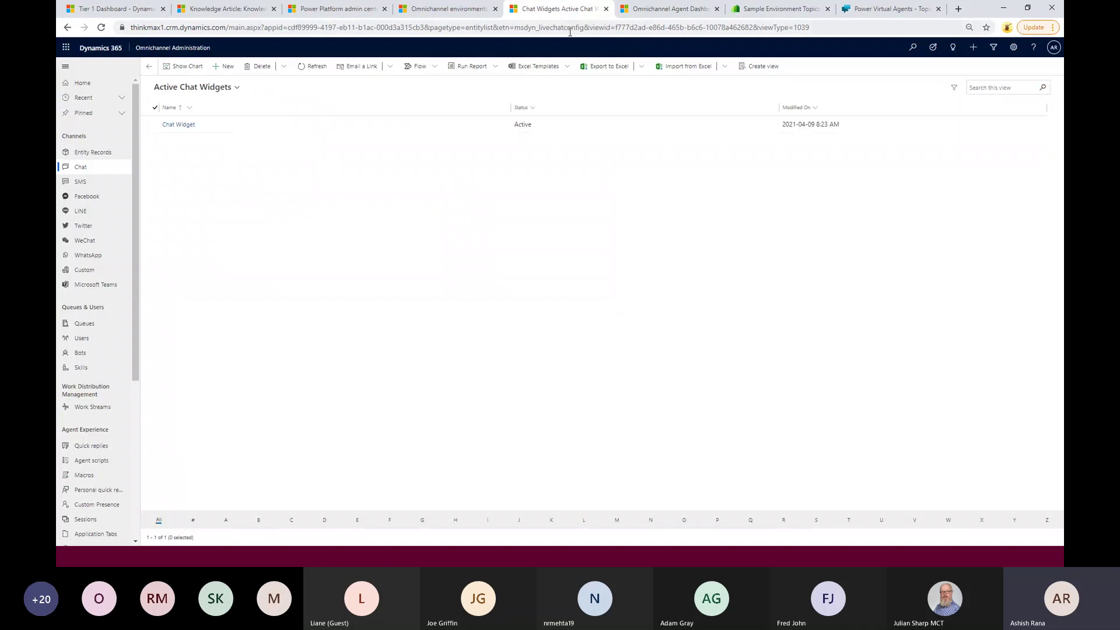
pyautogui.click(173, 47)
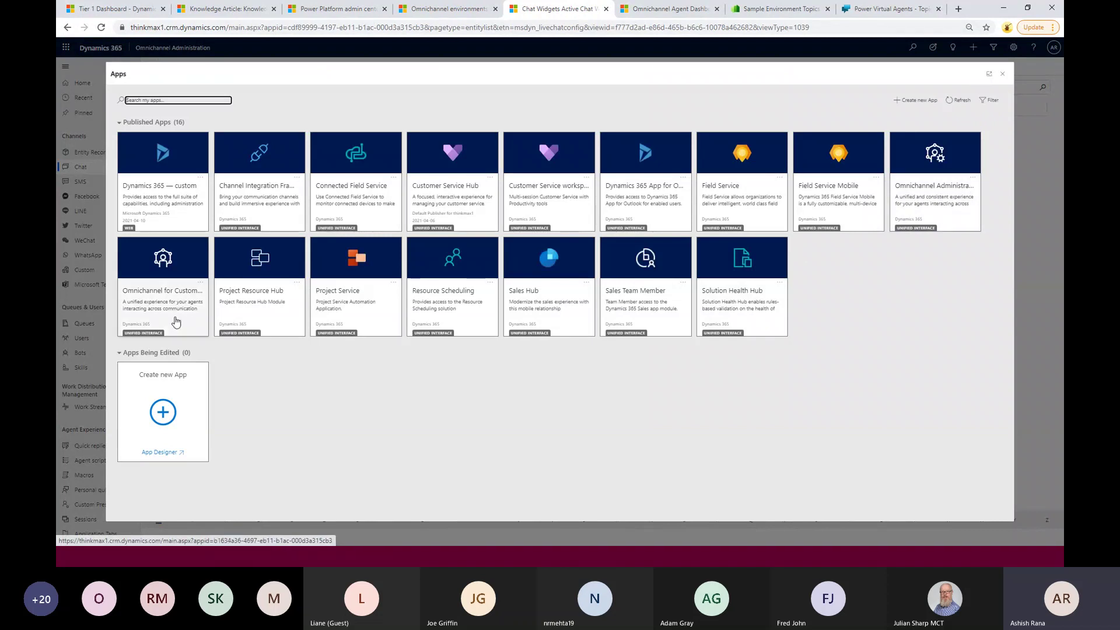
pyautogui.click(447, 9)
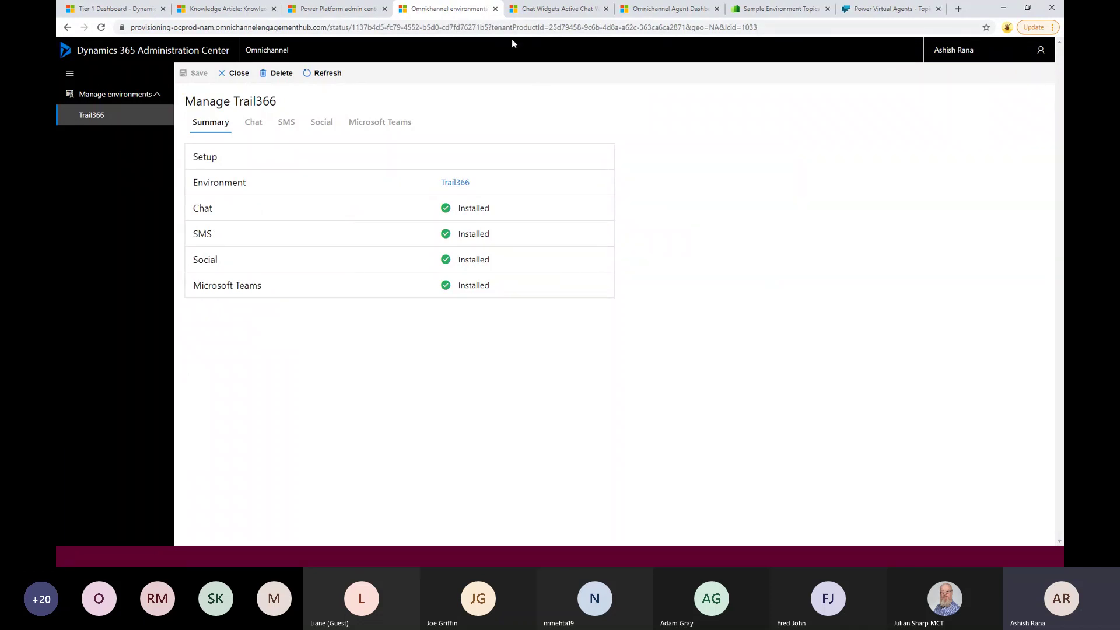
pyautogui.click(550, 8)
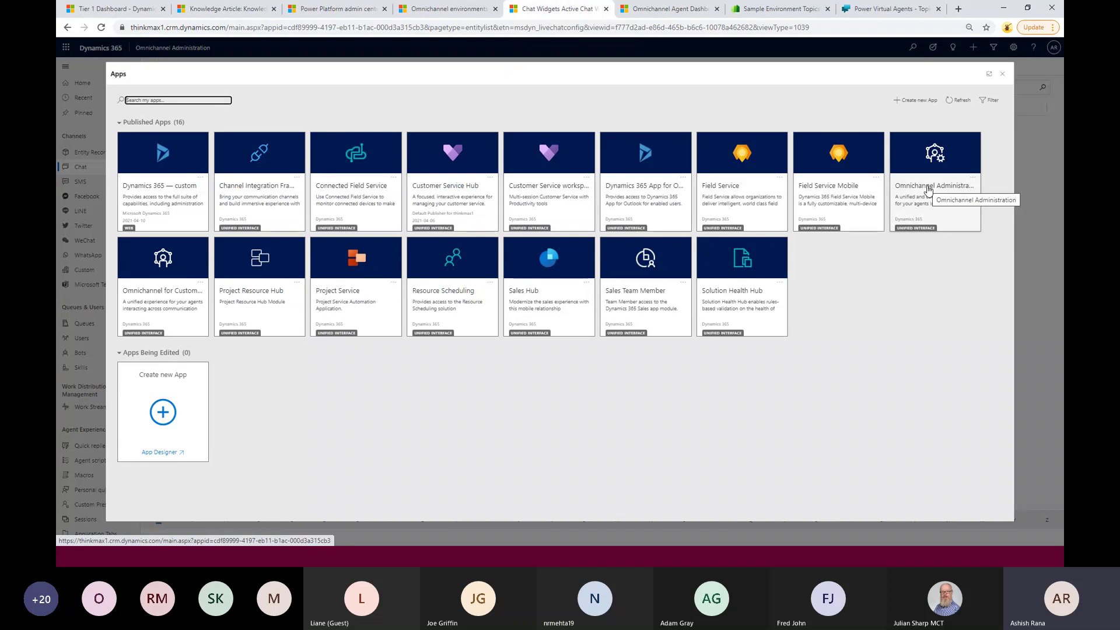
pyautogui.click(1003, 77)
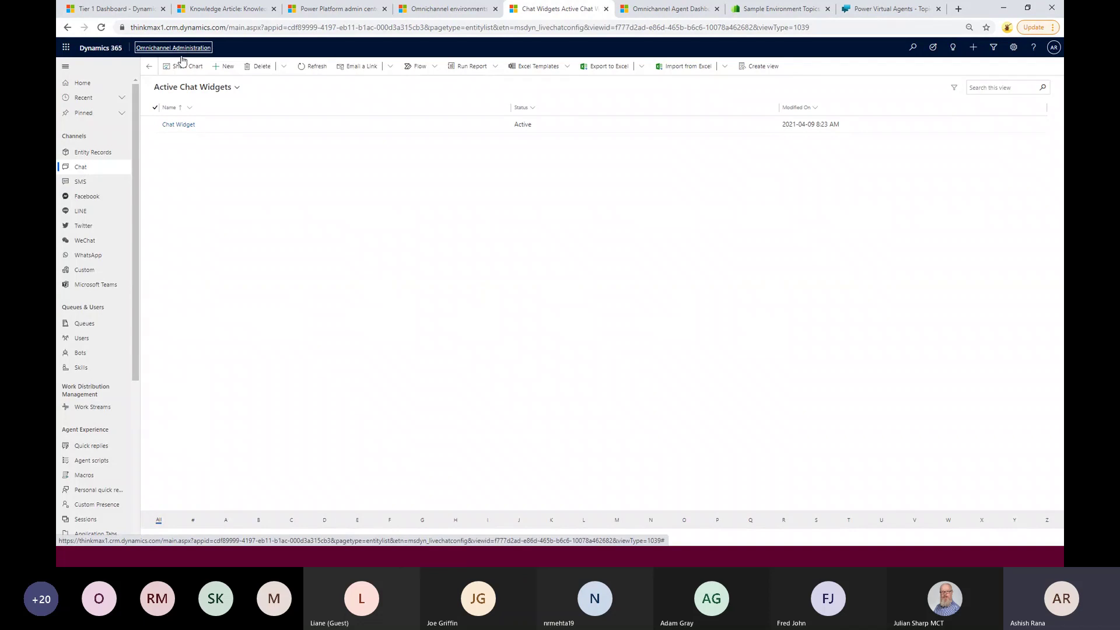
# Open the Chat Widget record and review its agent display name and conversation mode options.
pyautogui.click(178, 124)
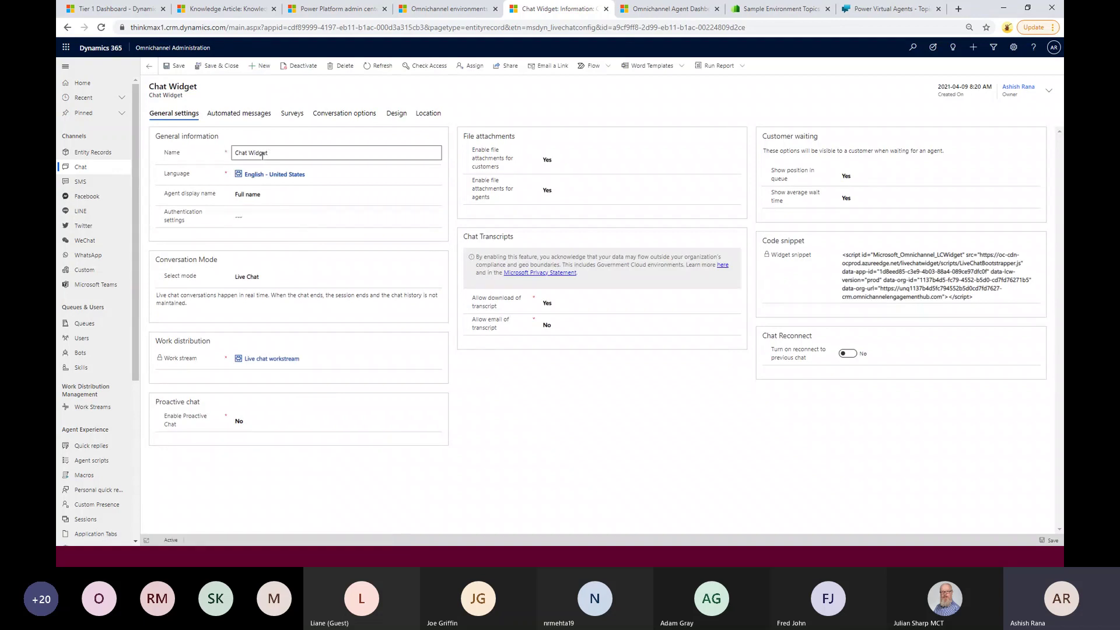
pyautogui.click(310, 200)
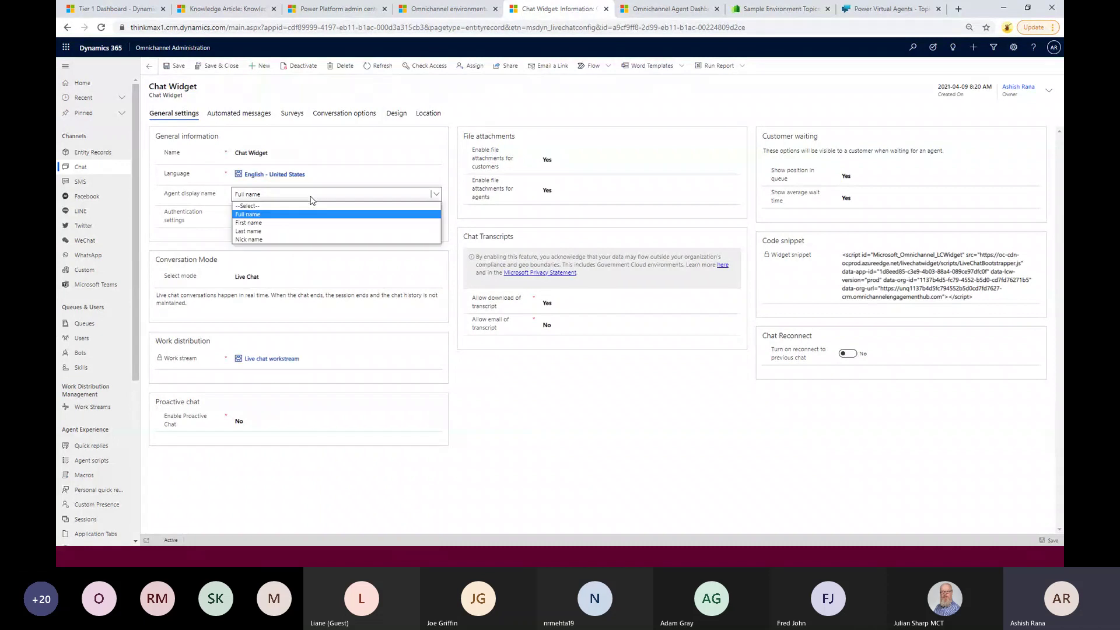
pyautogui.click(455, 215)
pyautogui.click(351, 278)
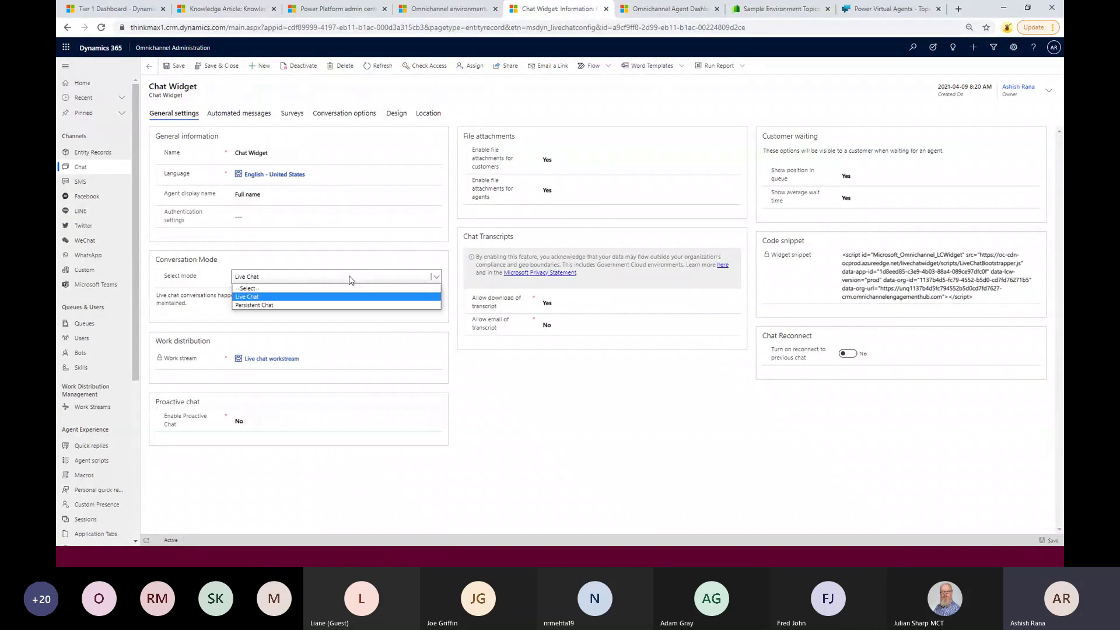
pyautogui.click(453, 314)
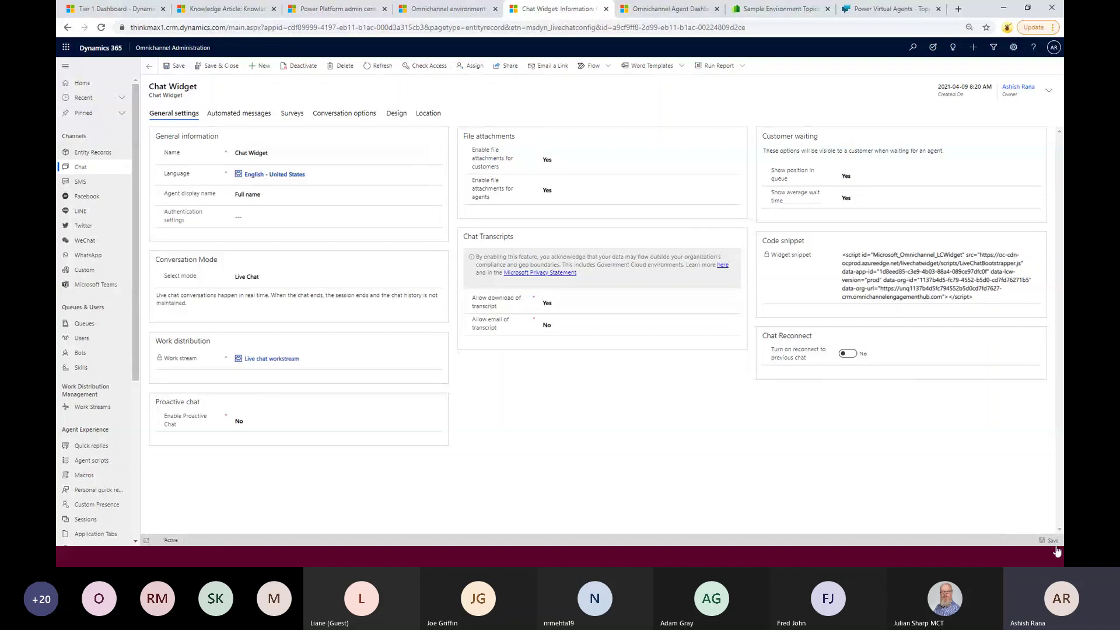
# Examine the chat widget's code snippet and its automated messages.
pyautogui.tripleClick(885, 276)
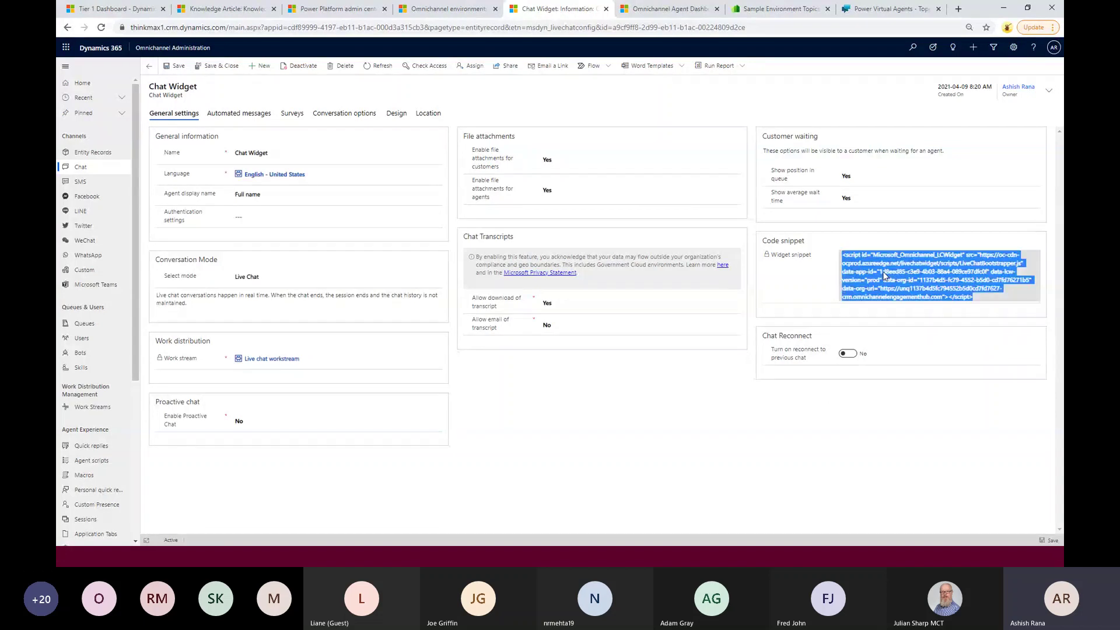
pyautogui.click(734, 406)
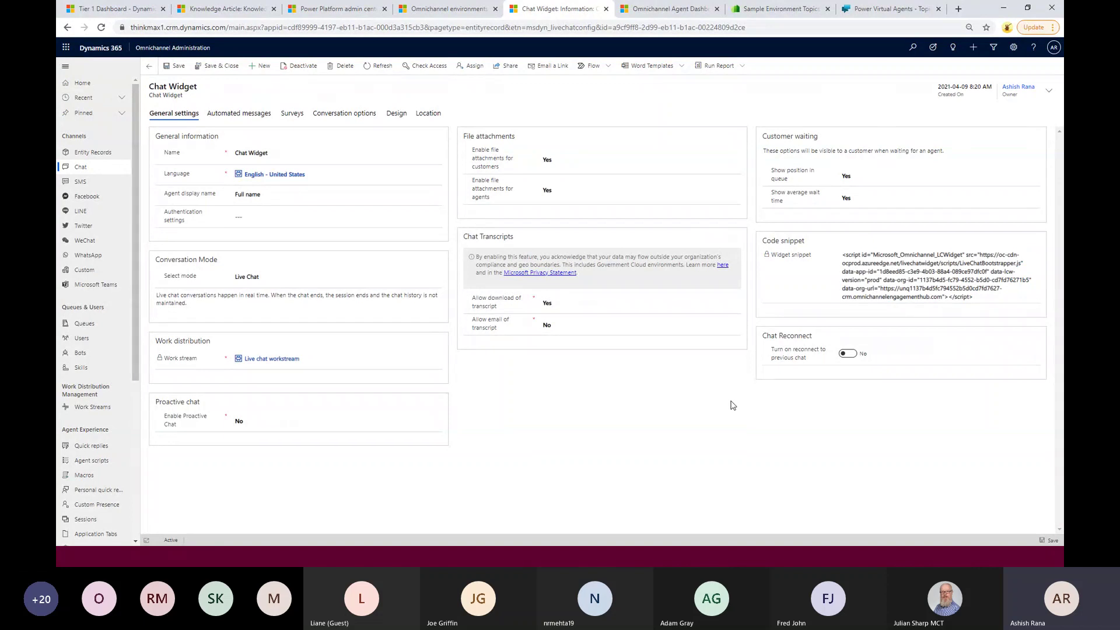
pyautogui.click(852, 290)
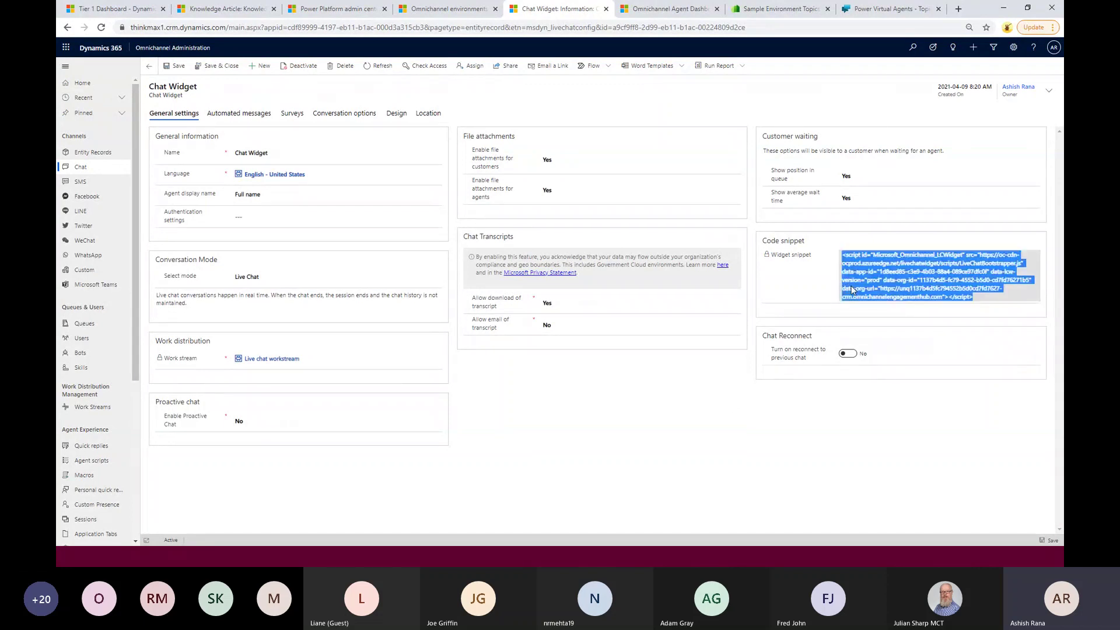
pyautogui.click(752, 284)
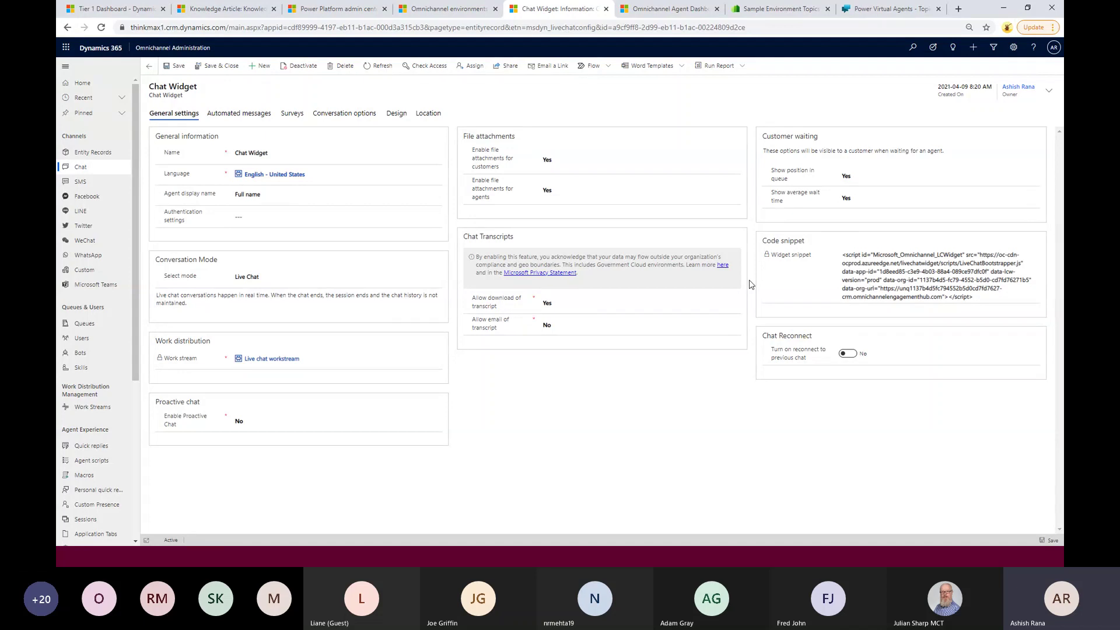
pyautogui.click(241, 123)
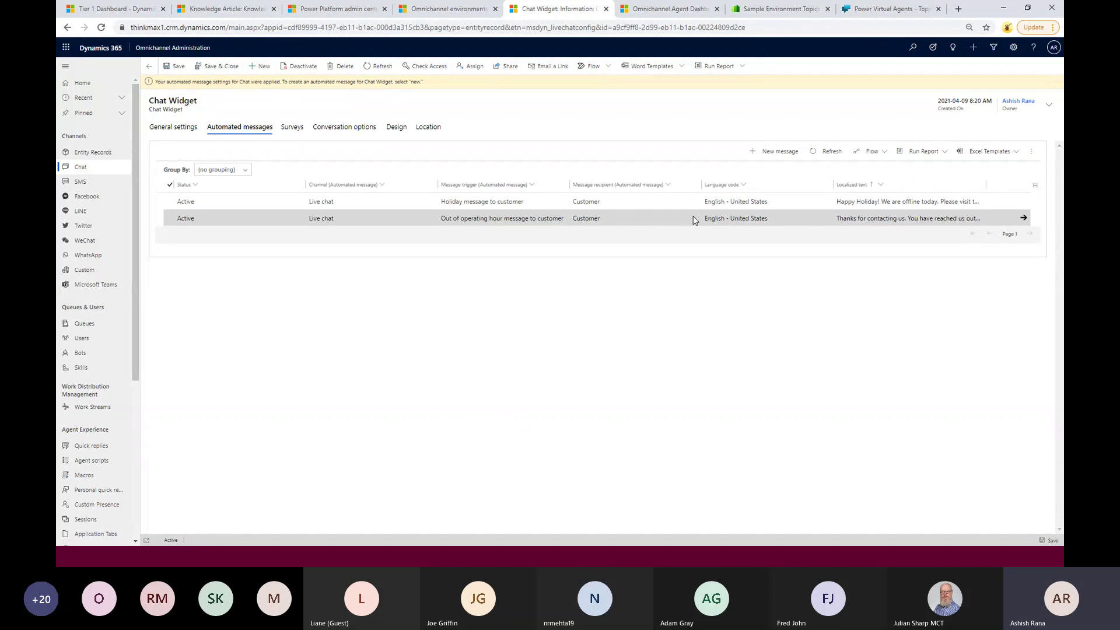
# In the widget's surveys, turn on the post-conversation survey, look at the Customer Voice survey lookup, and turn it off again.
pyautogui.click(294, 127)
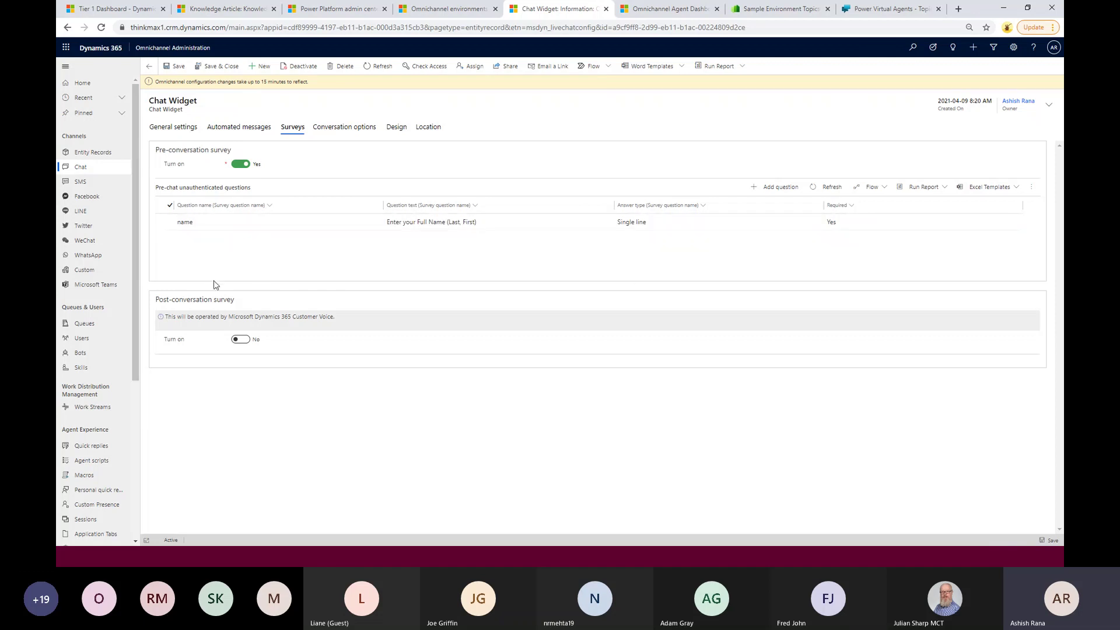
pyautogui.click(240, 340)
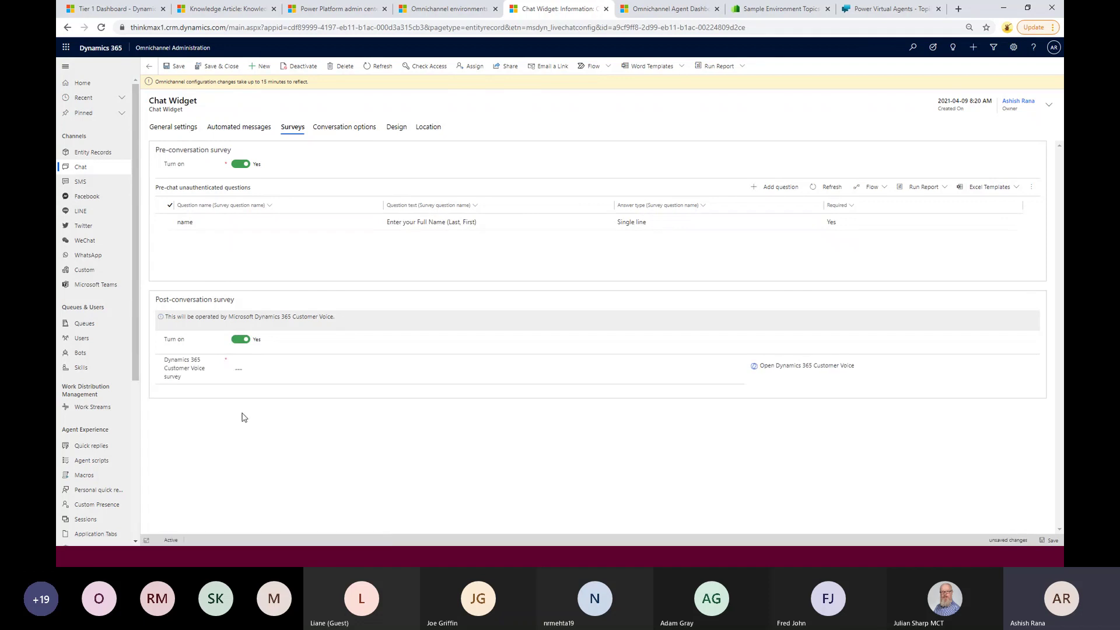
pyautogui.click(249, 371)
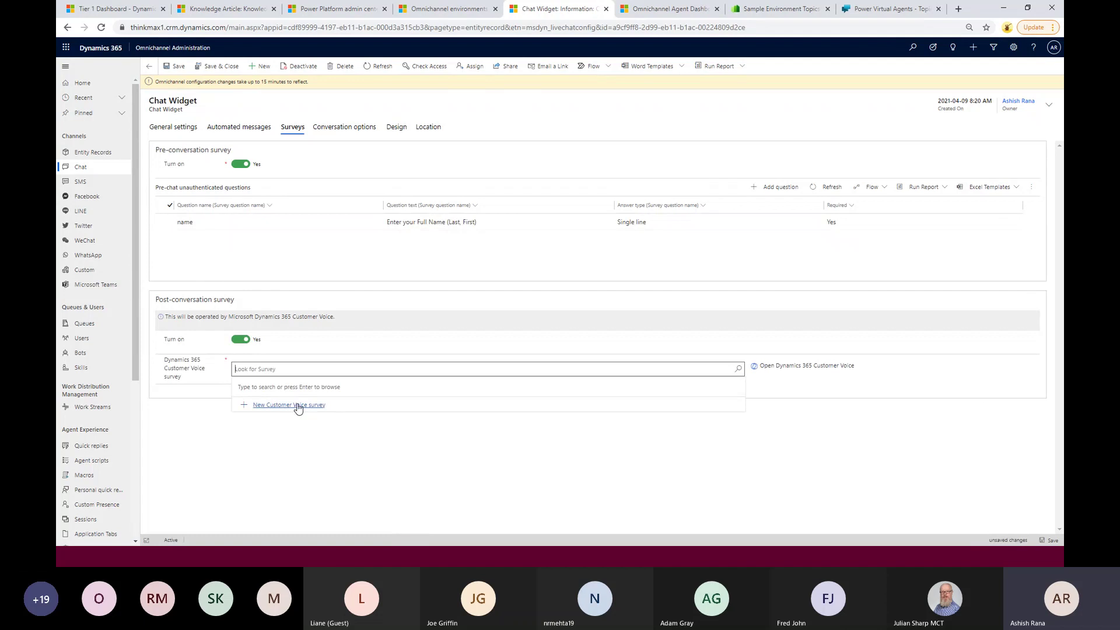
pyautogui.click(288, 455)
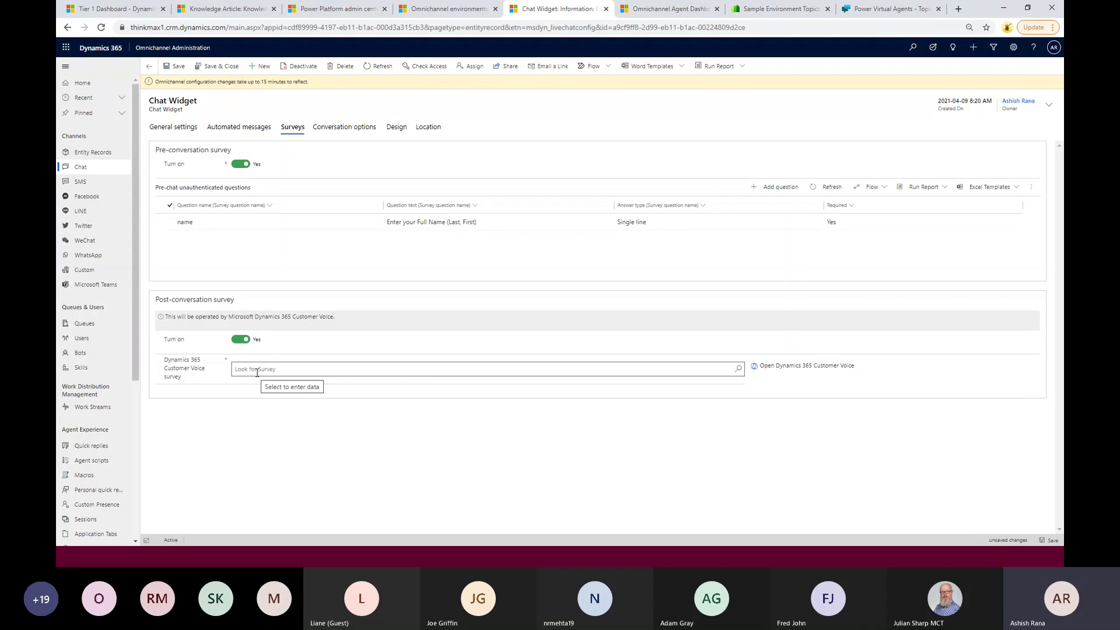
pyautogui.click(245, 342)
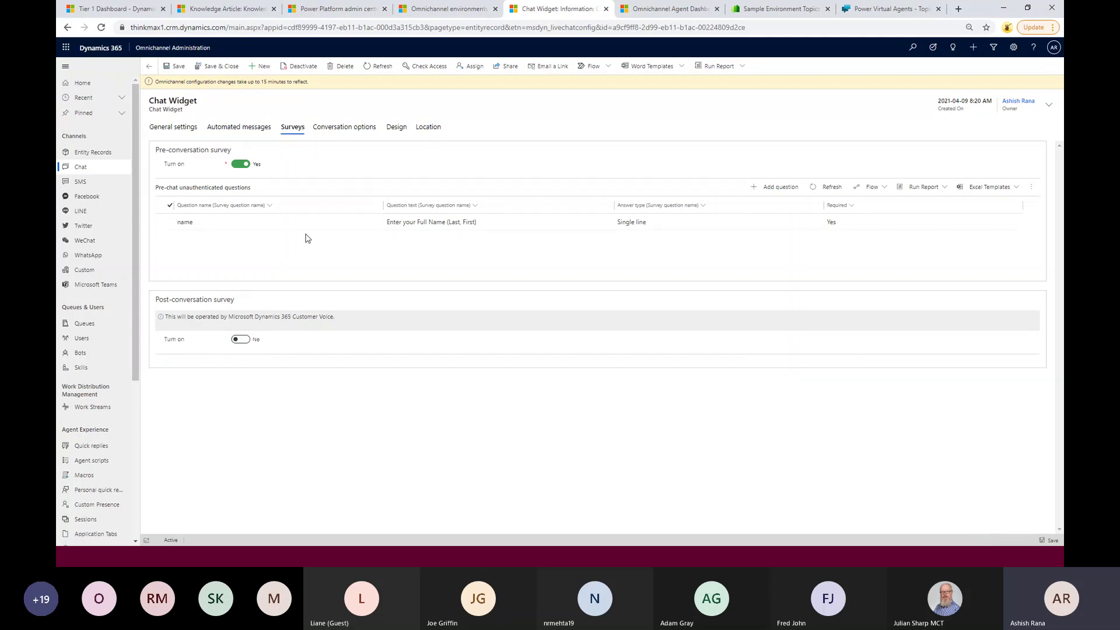
# Review the widget's conversation options, including the available choices for voice and video calls.
pyautogui.click(344, 132)
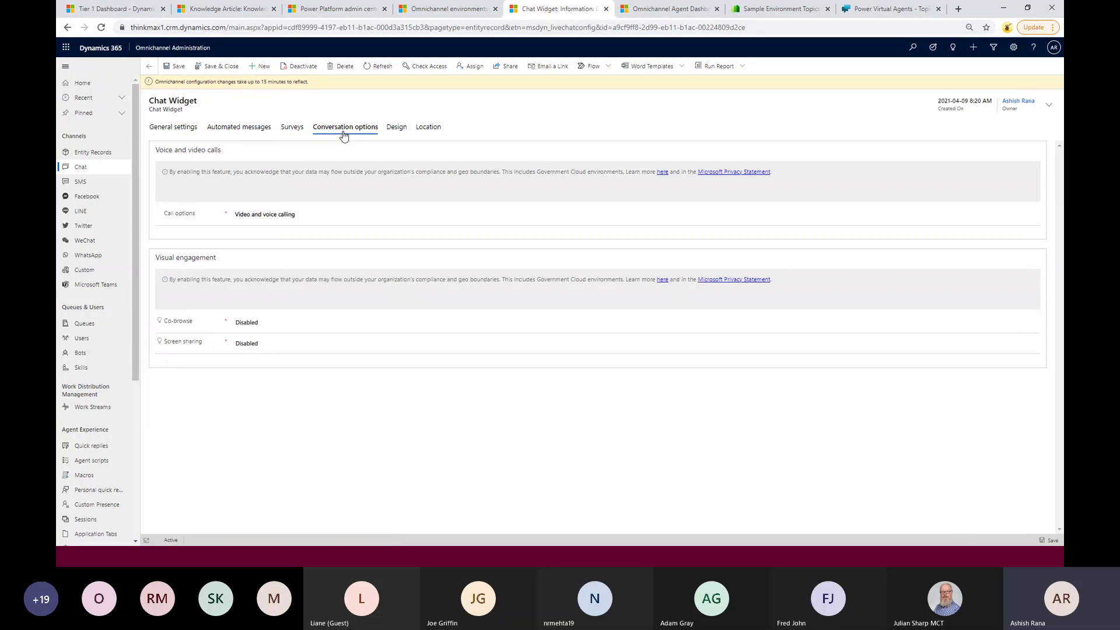
pyautogui.click(295, 217)
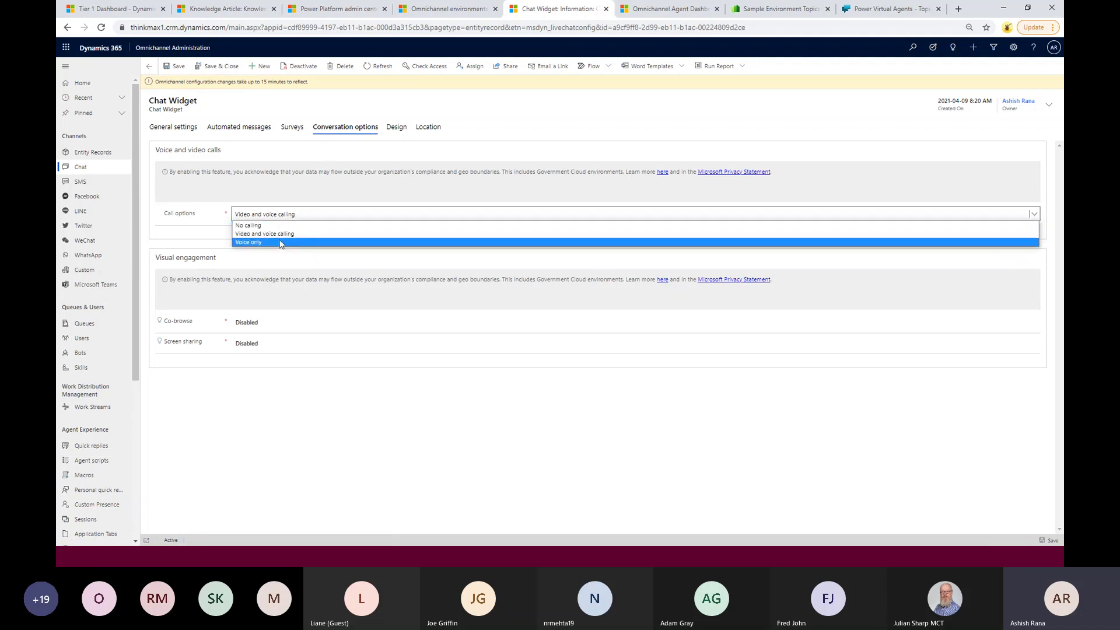
pyautogui.click(185, 239)
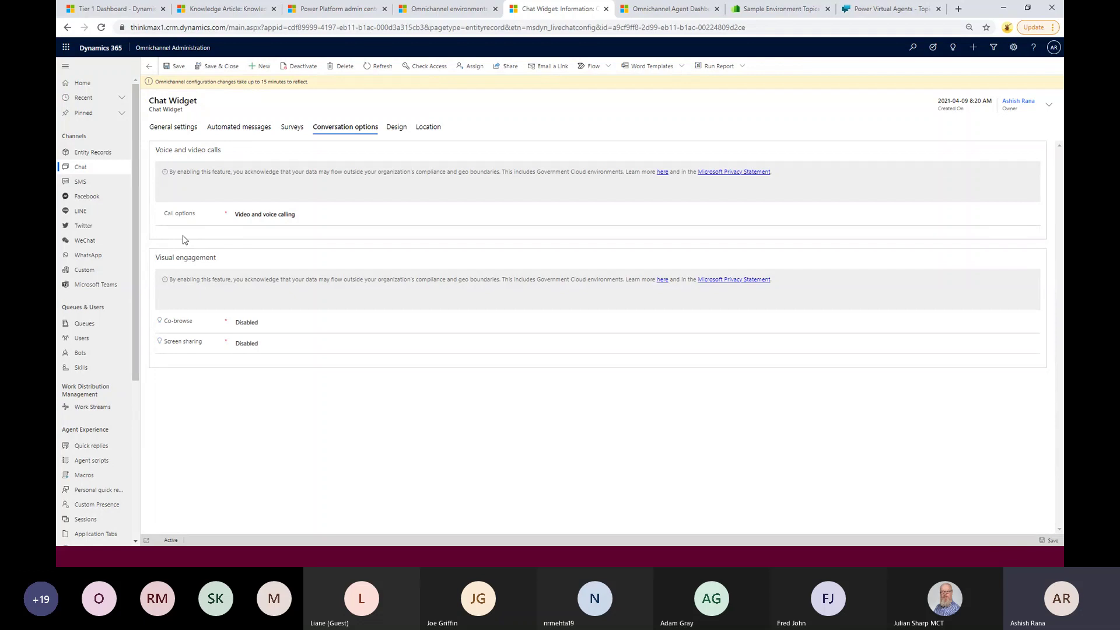
# Review the widget's design settings, including operating hours, and revisit its automated messages and general settings.
pyautogui.click(403, 132)
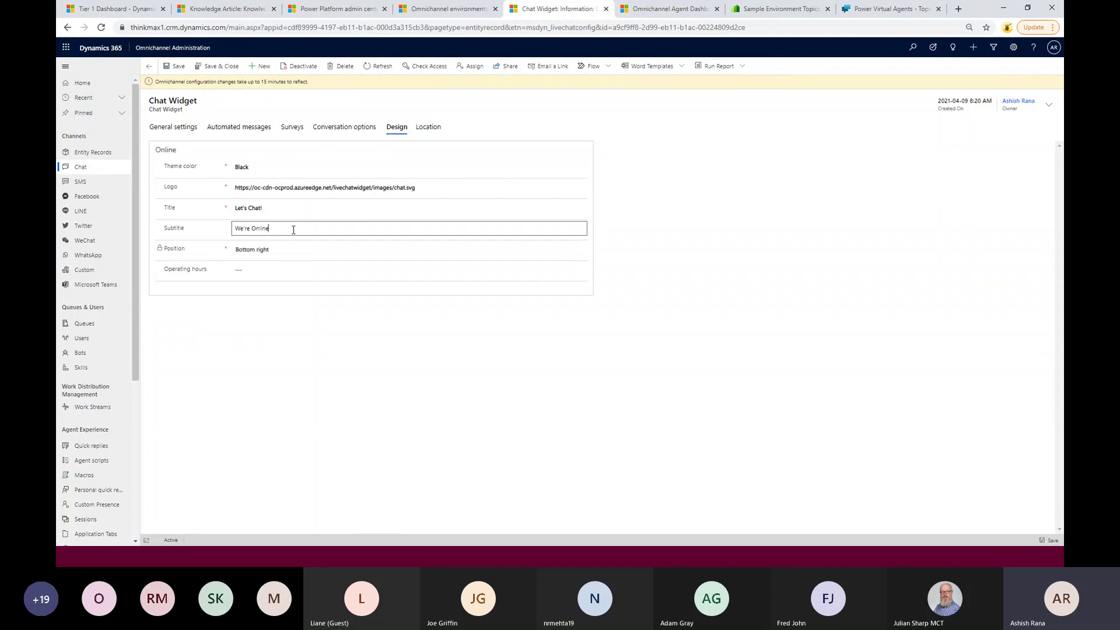
pyautogui.click(285, 273)
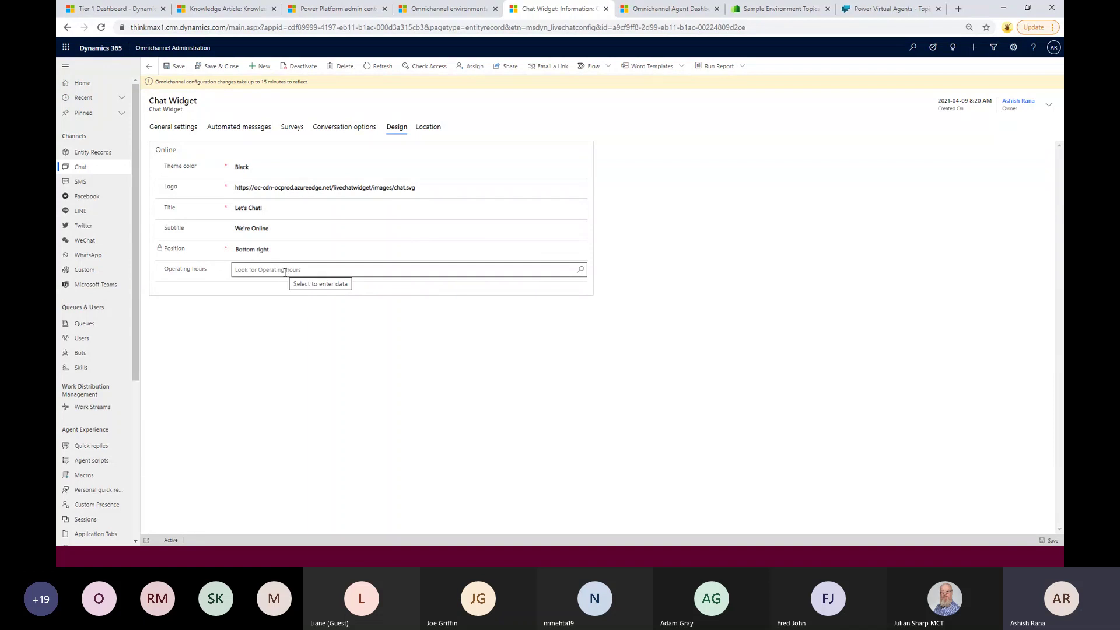
pyautogui.click(238, 127)
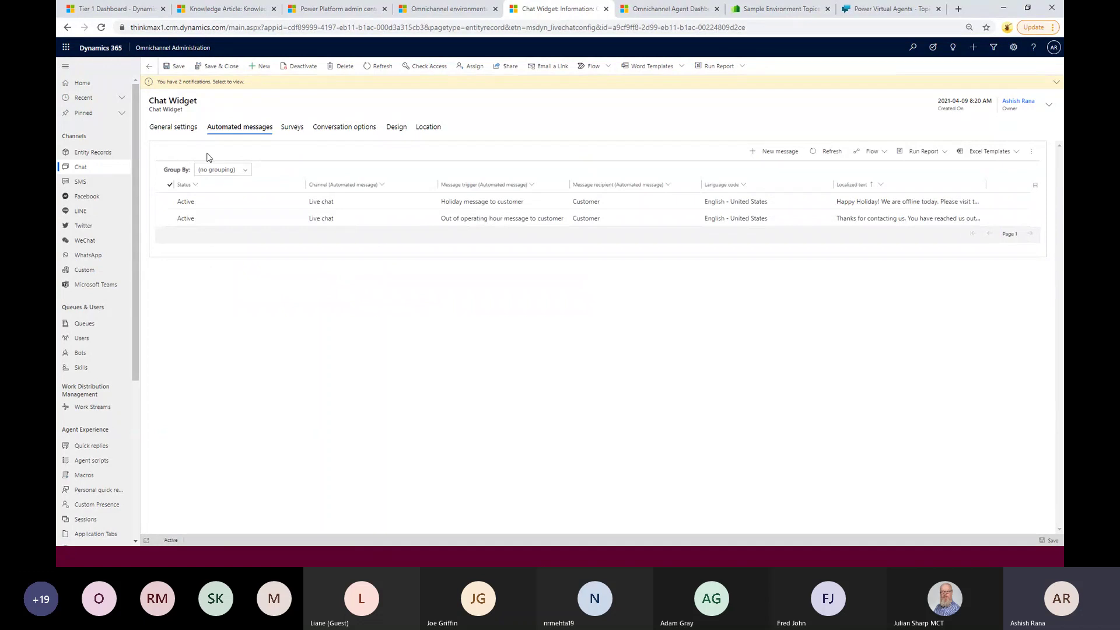
pyautogui.click(178, 130)
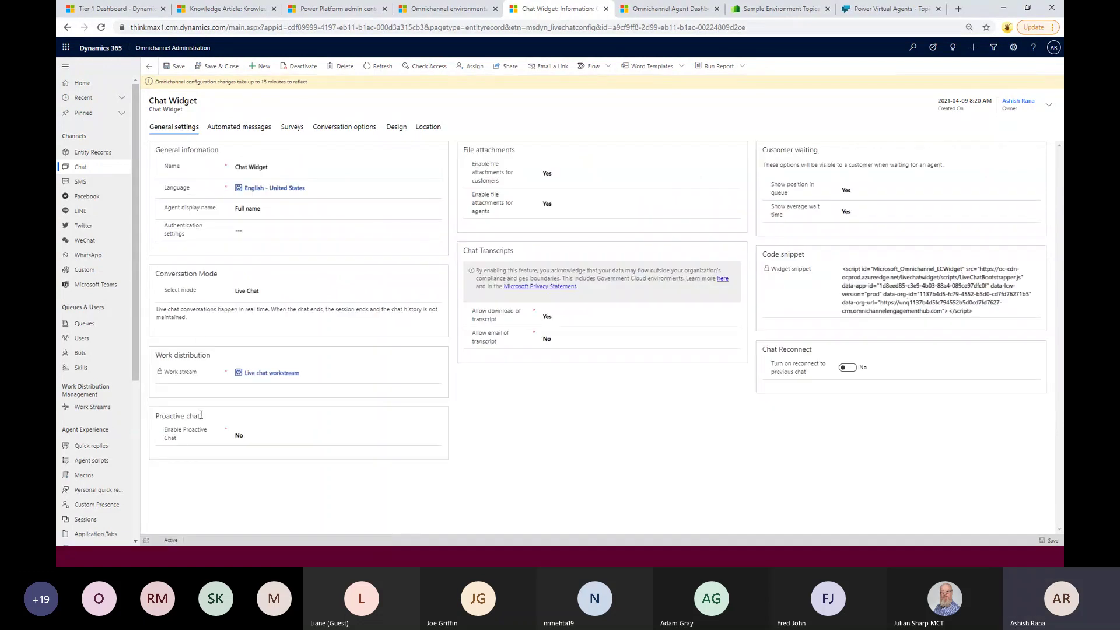
# Open Default Queue from the Omnichannel queues and set its priority to 1.
pyautogui.click(102, 328)
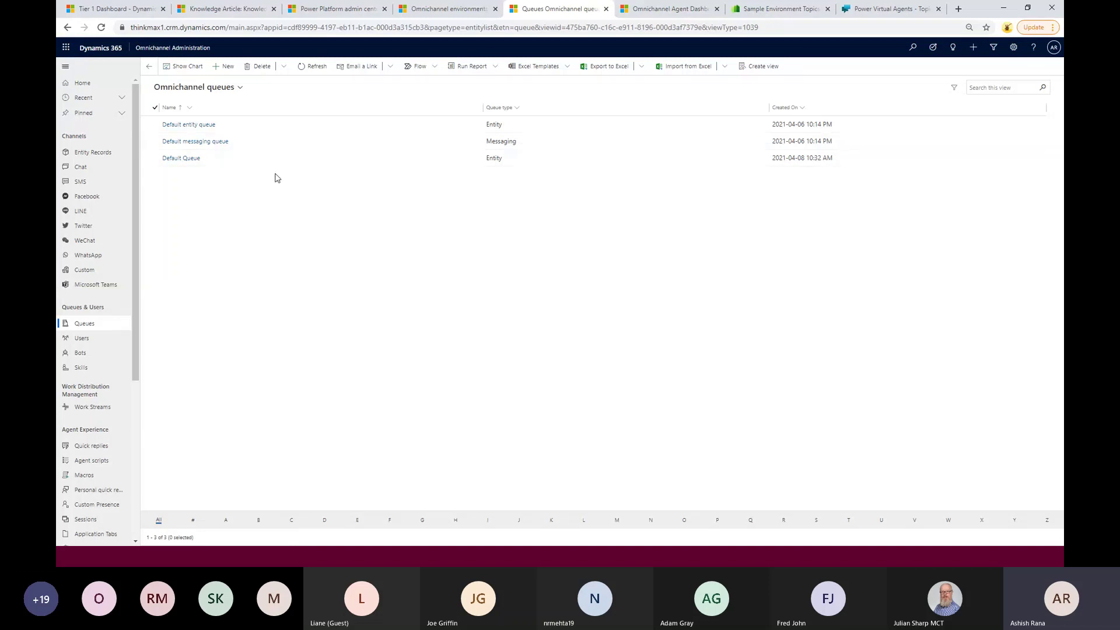
pyautogui.click(182, 159)
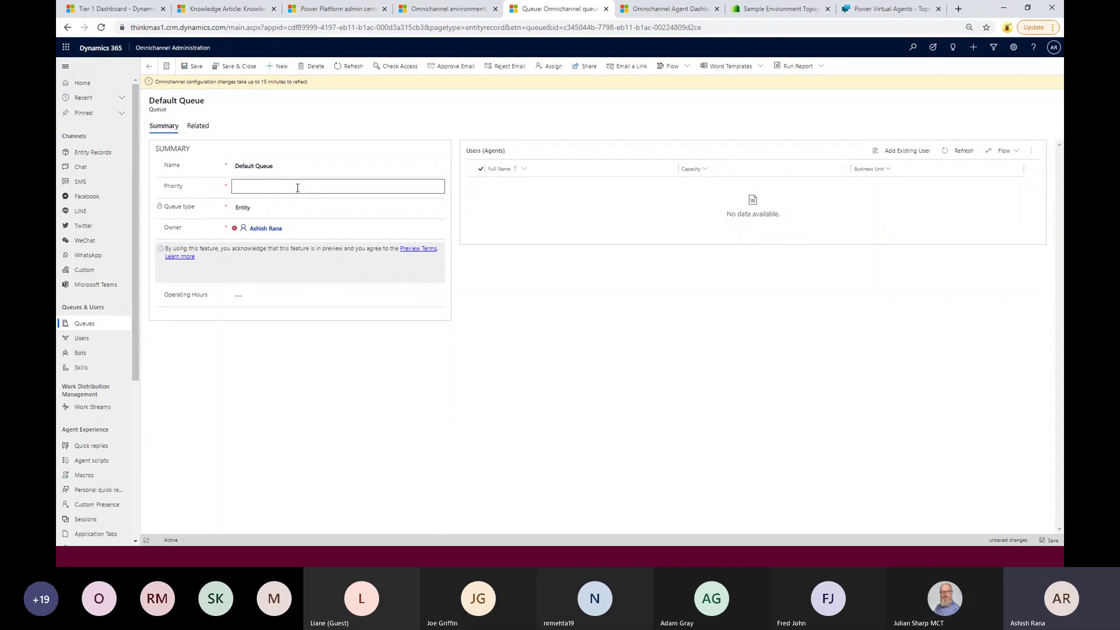
pyautogui.click(175, 187)
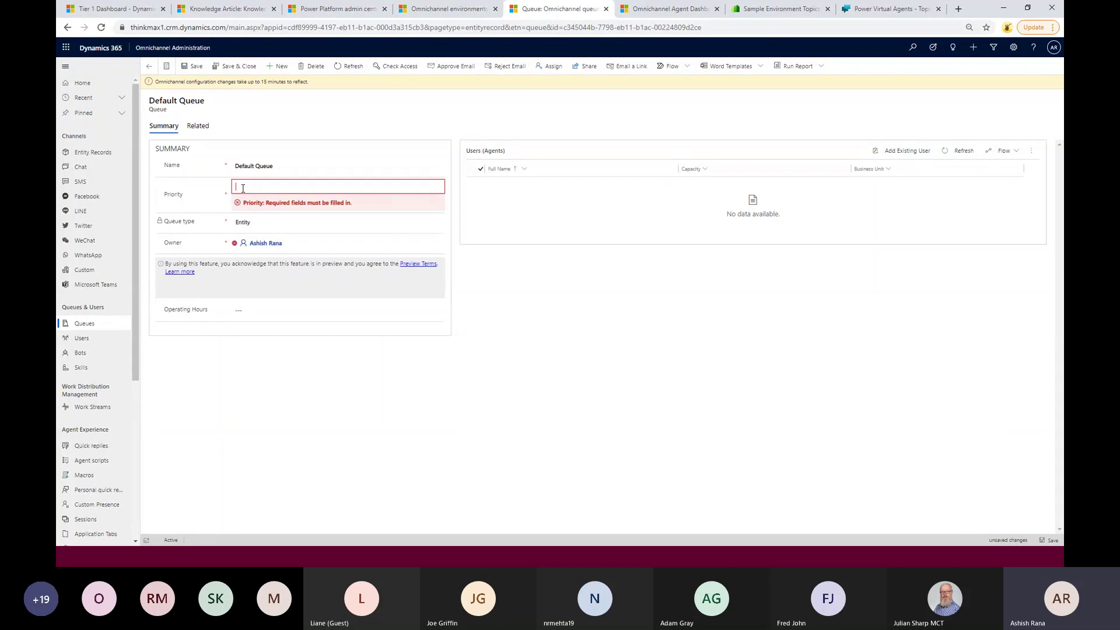
pyautogui.write('1')
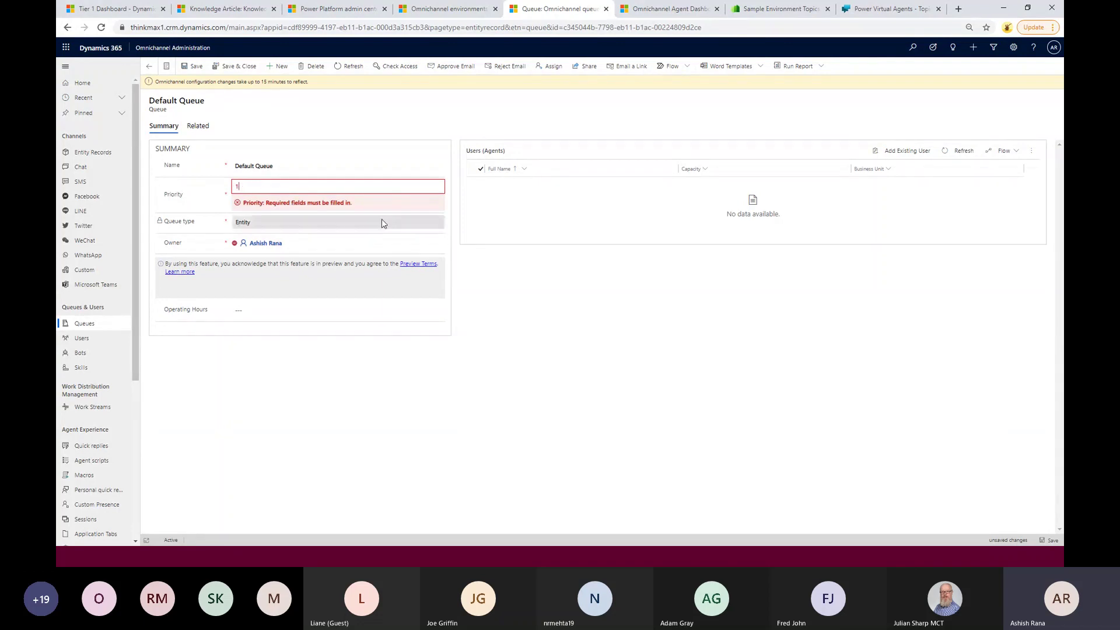
pyautogui.click(457, 221)
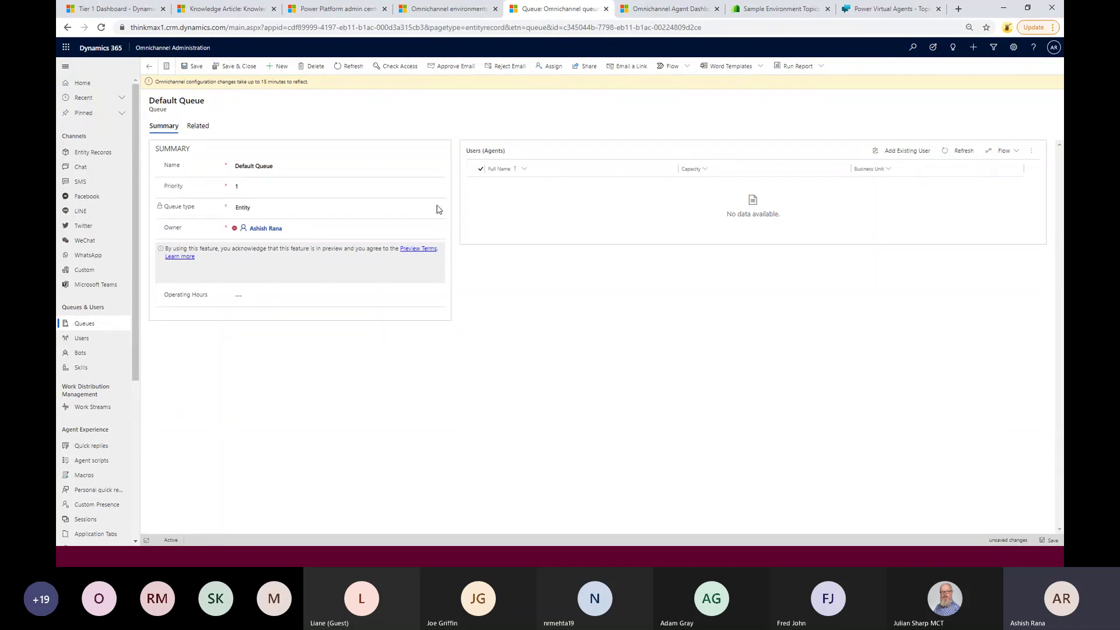
# Change the Default Queue's priority to 10,000.
pyautogui.click(330, 187)
pyautogui.write('12')
pyautogui.write('0')
pyautogui.write('000')
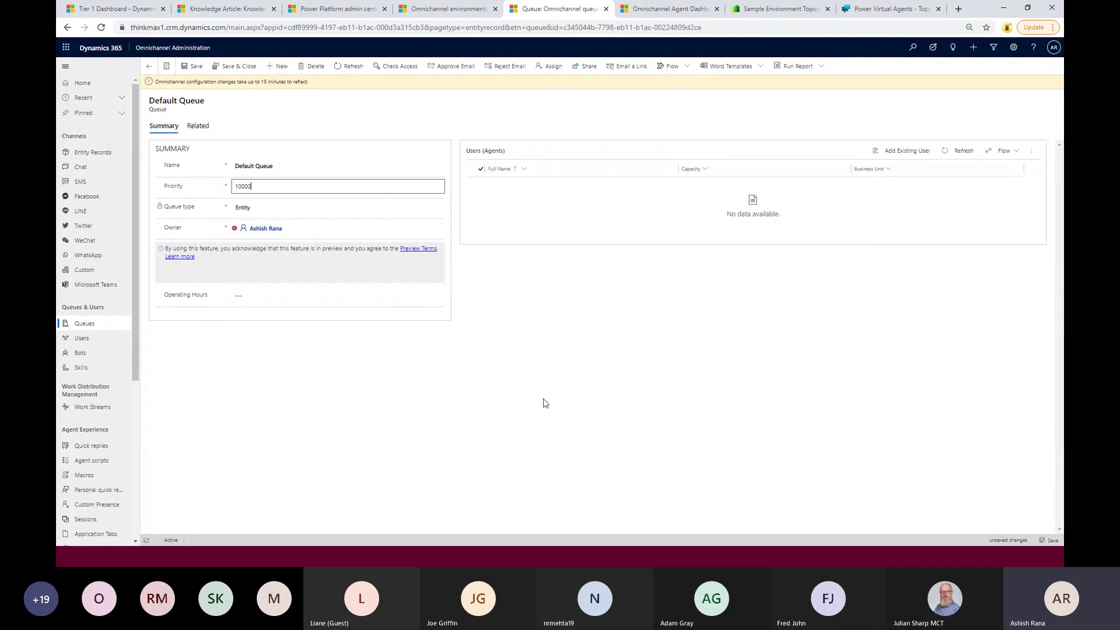
pyautogui.click(548, 407)
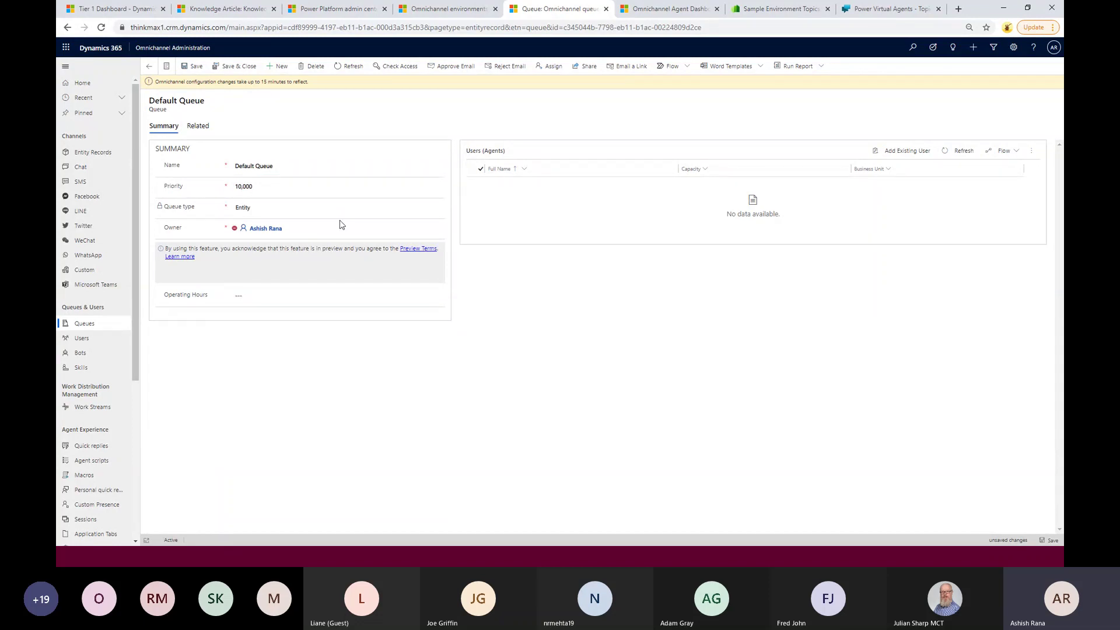
# Replace the Default Queue's priority with 10.
pyautogui.click(315, 190)
pyautogui.hotkey('ctrl', 'a')
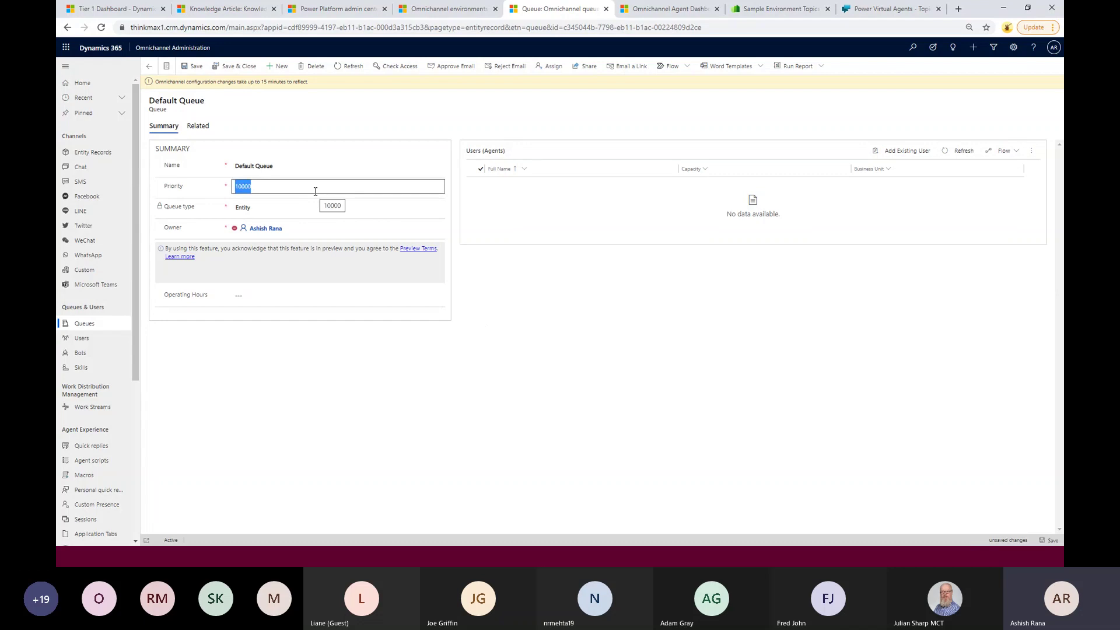
pyautogui.write('10')
pyautogui.click(298, 378)
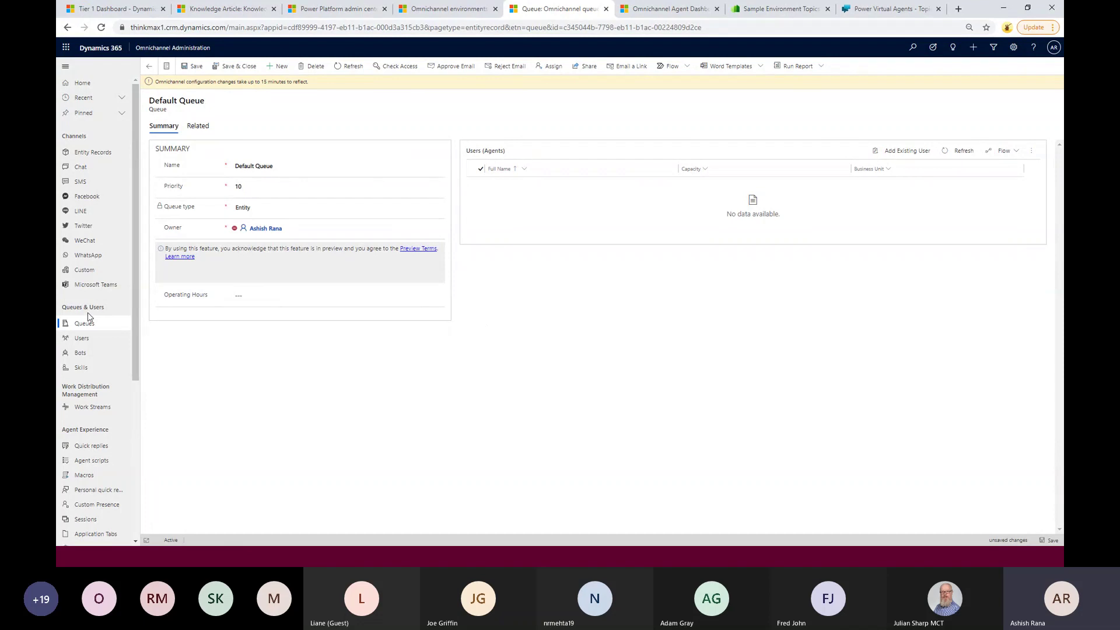
# Open the user's record from Omnichannel Users and review the capacity and default presence in the Omnichannel settings.
pyautogui.click(89, 340)
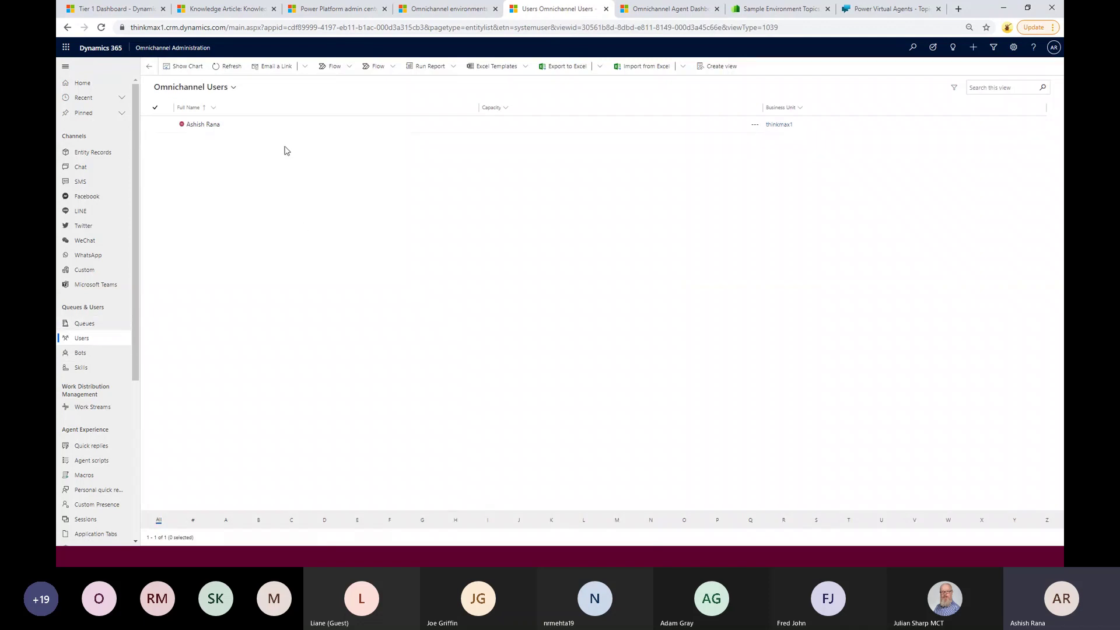
pyautogui.click(219, 124)
pyautogui.click(220, 125)
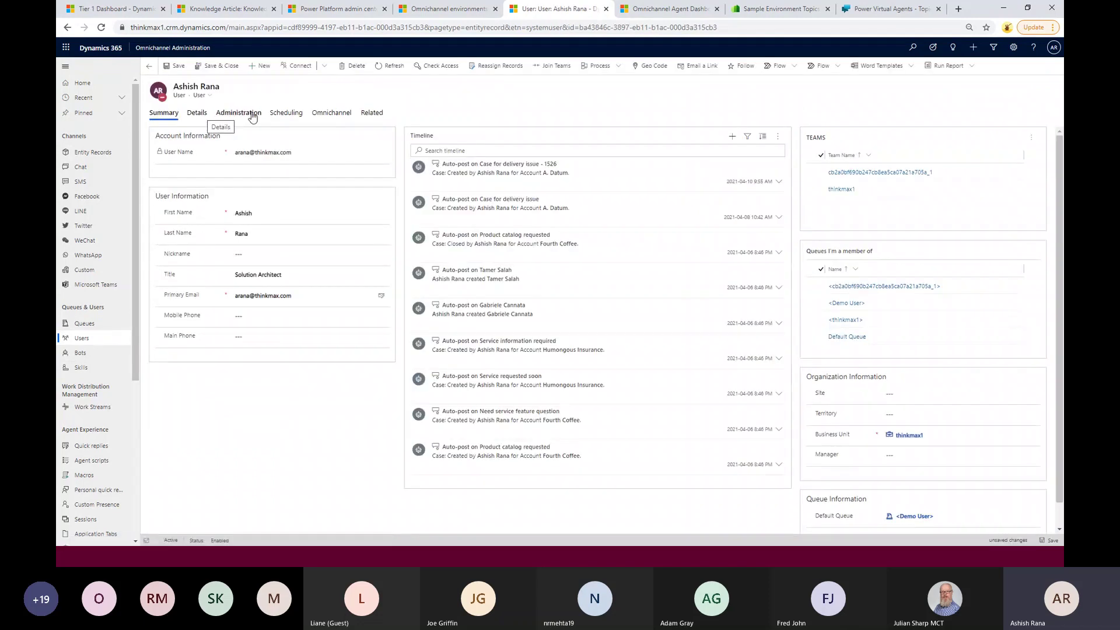
pyautogui.click(333, 113)
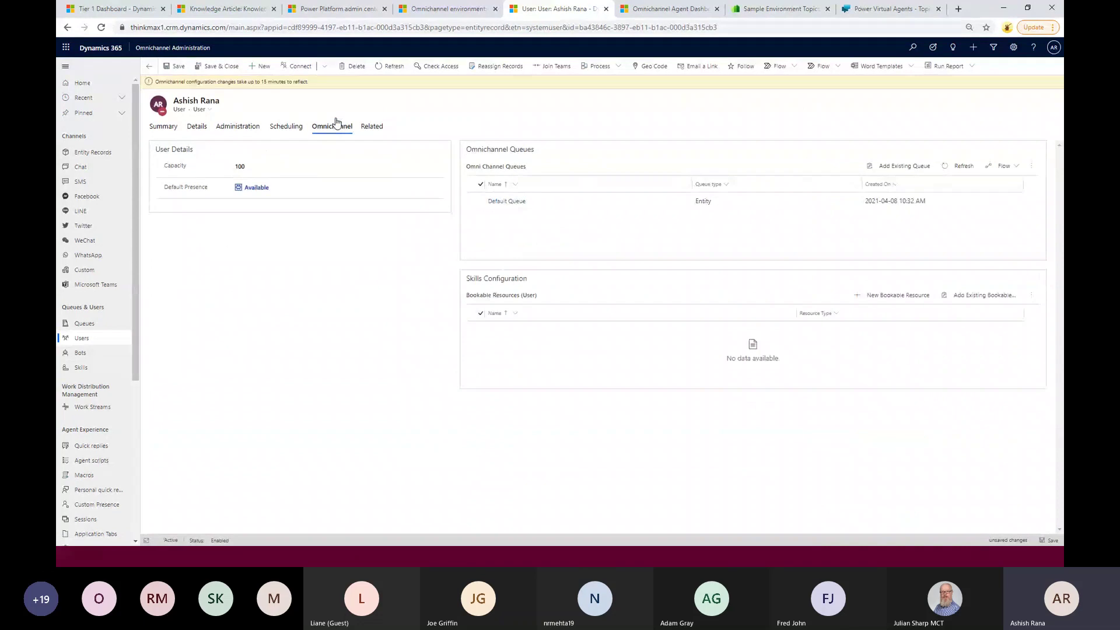
pyautogui.click(321, 164)
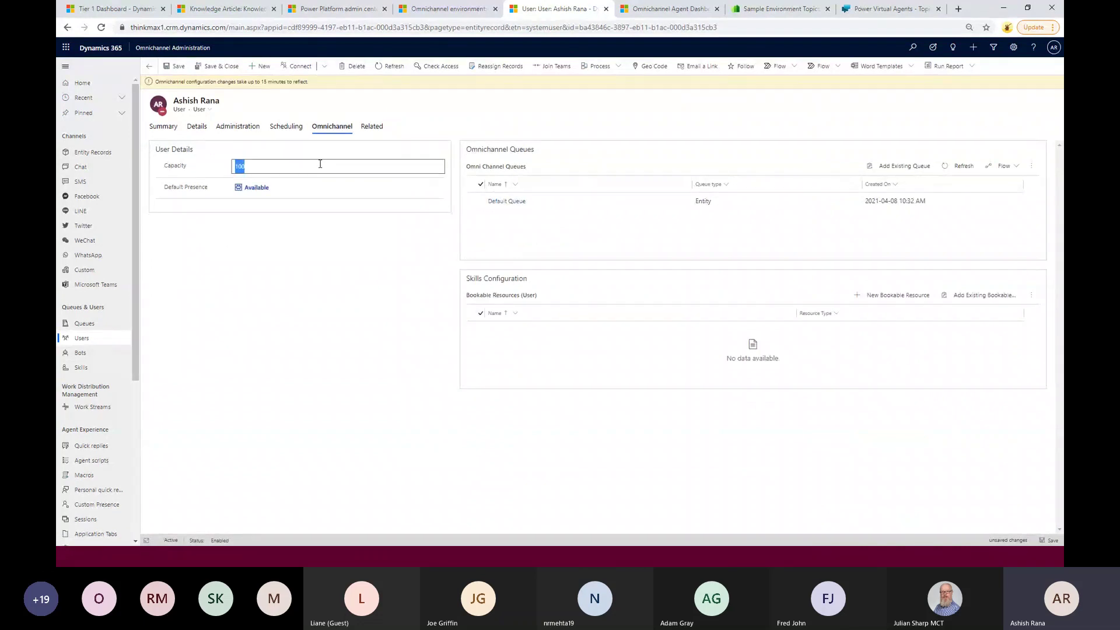
pyautogui.click(320, 164)
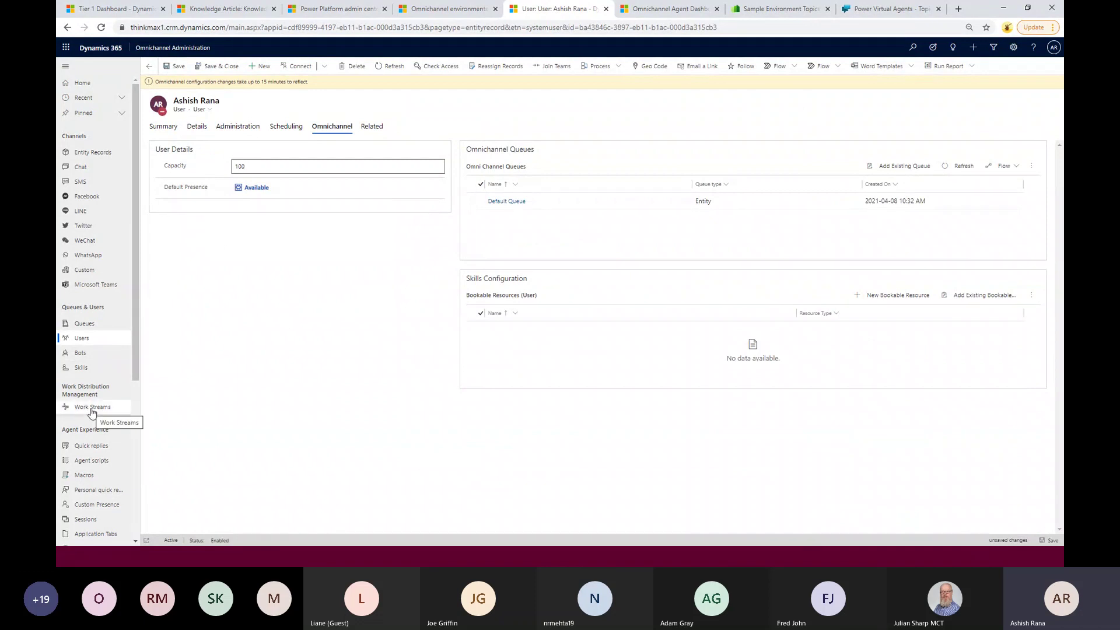
pyautogui.doubleClick(263, 172)
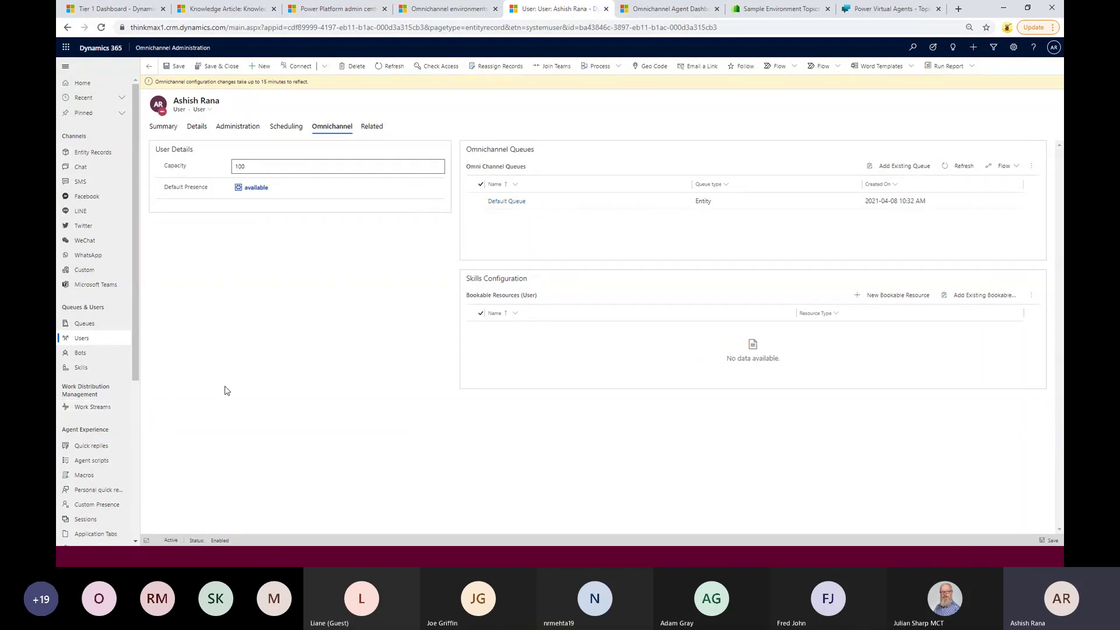
pyautogui.click(266, 167)
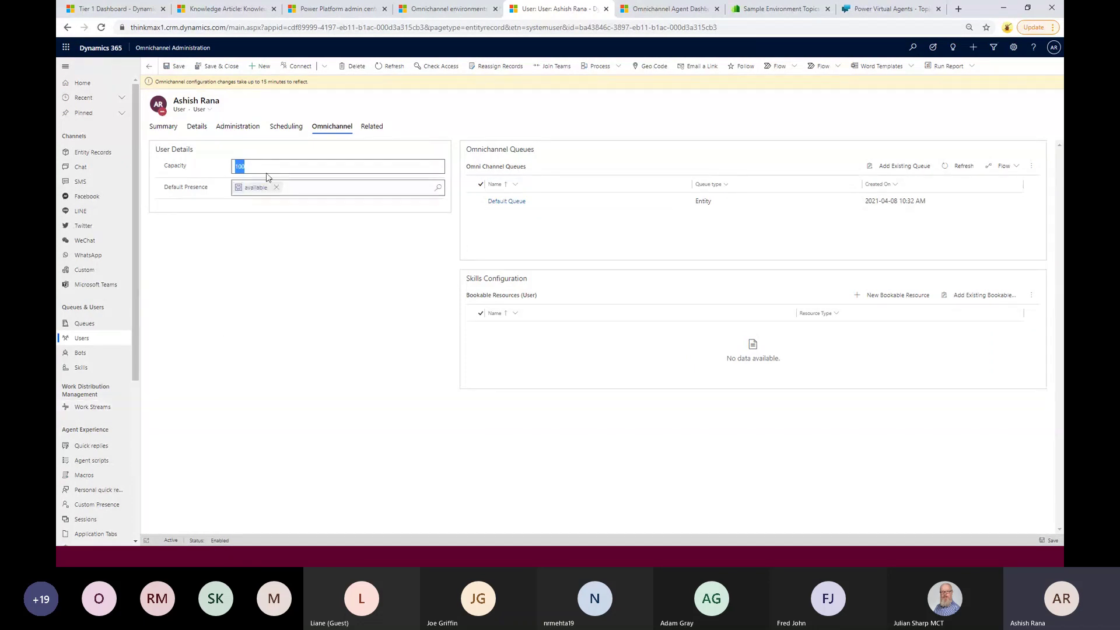
# Open Live chat workstream from the active work streams and set its capacity to 100.
pyautogui.click(100, 407)
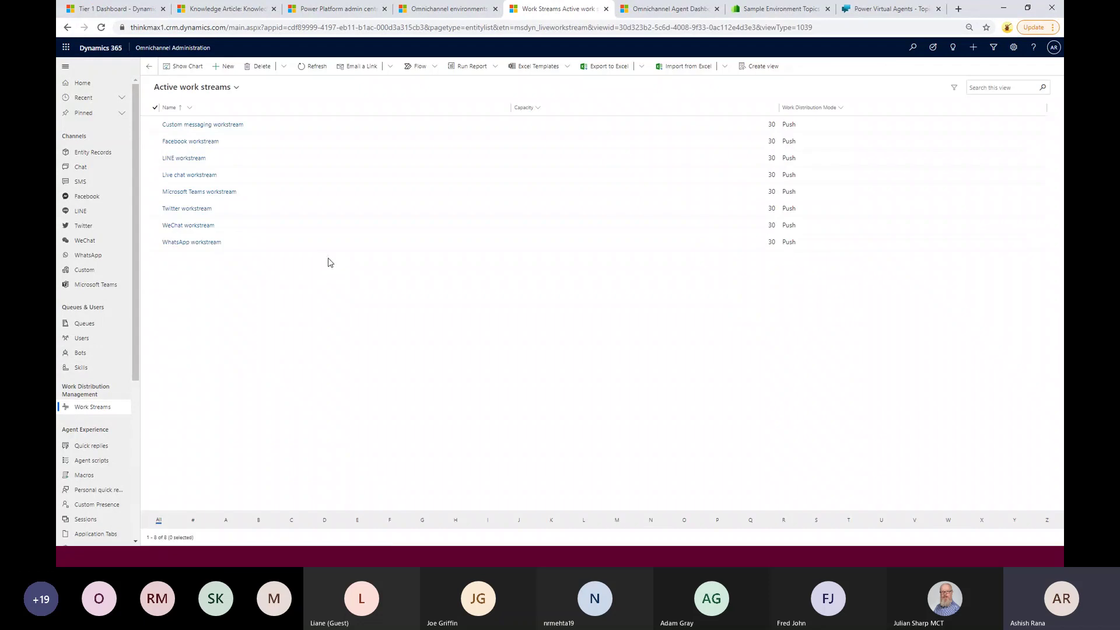
pyautogui.click(192, 175)
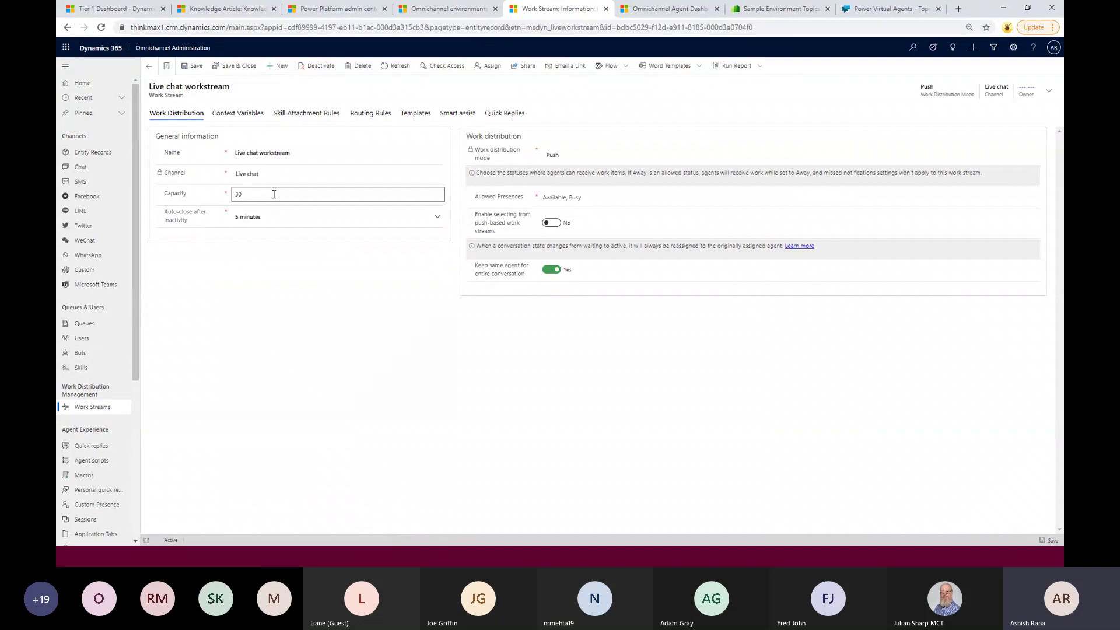
pyautogui.click(274, 194)
pyautogui.write('100')
pyautogui.click(270, 277)
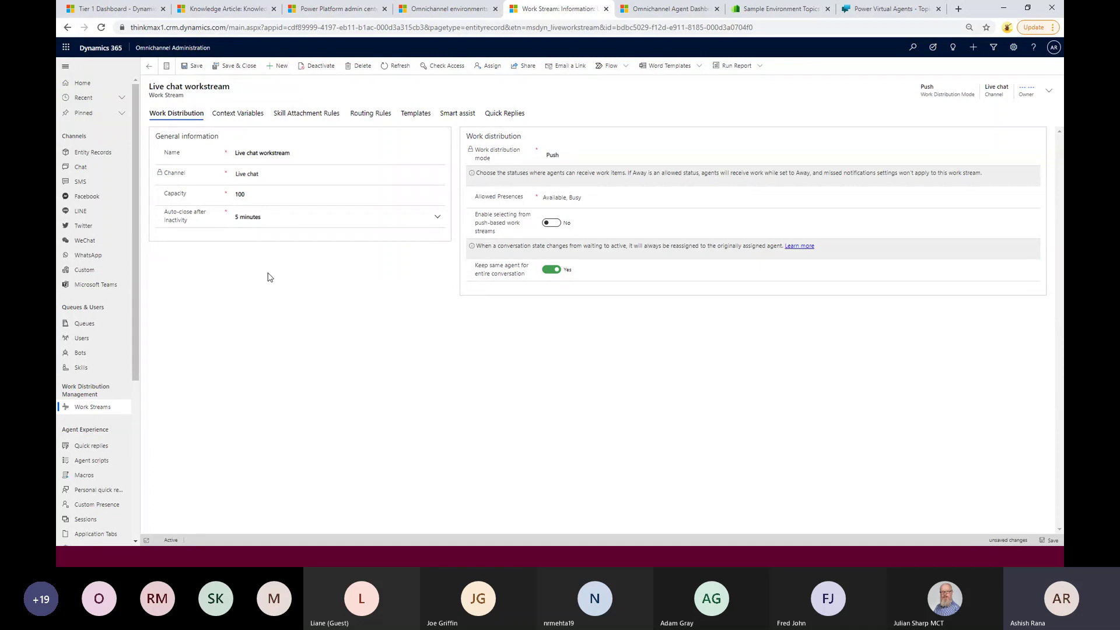
# Try a capacity of 20 and then 1,000 for the Live chat workstream.
pyautogui.click(259, 193)
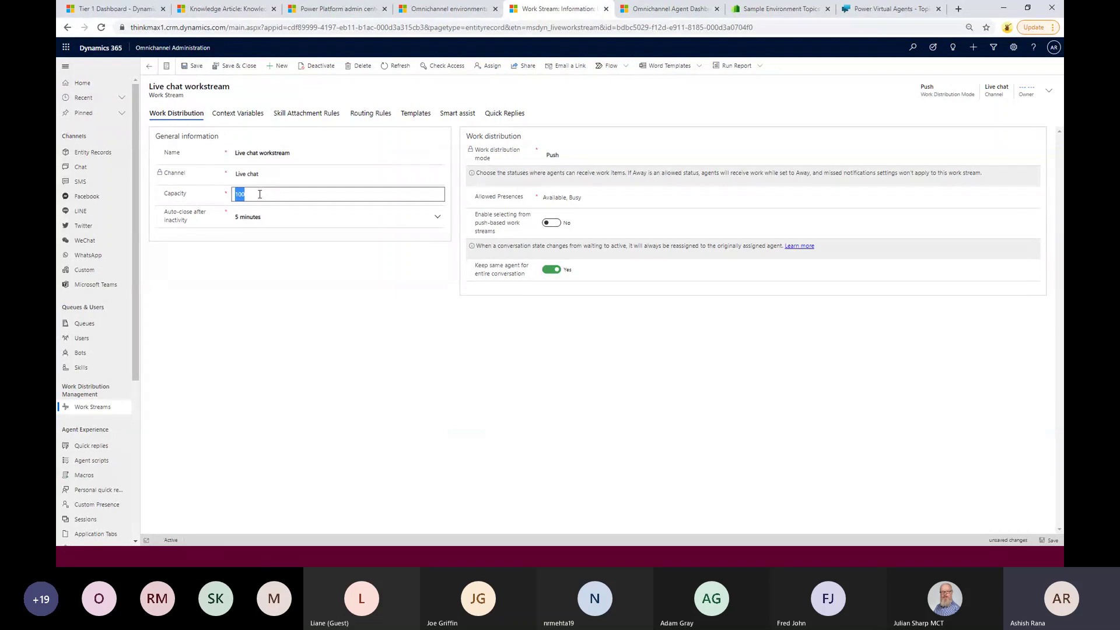
pyautogui.write('20')
pyautogui.doubleClick(259, 195)
pyautogui.write('1000')
pyautogui.click(256, 295)
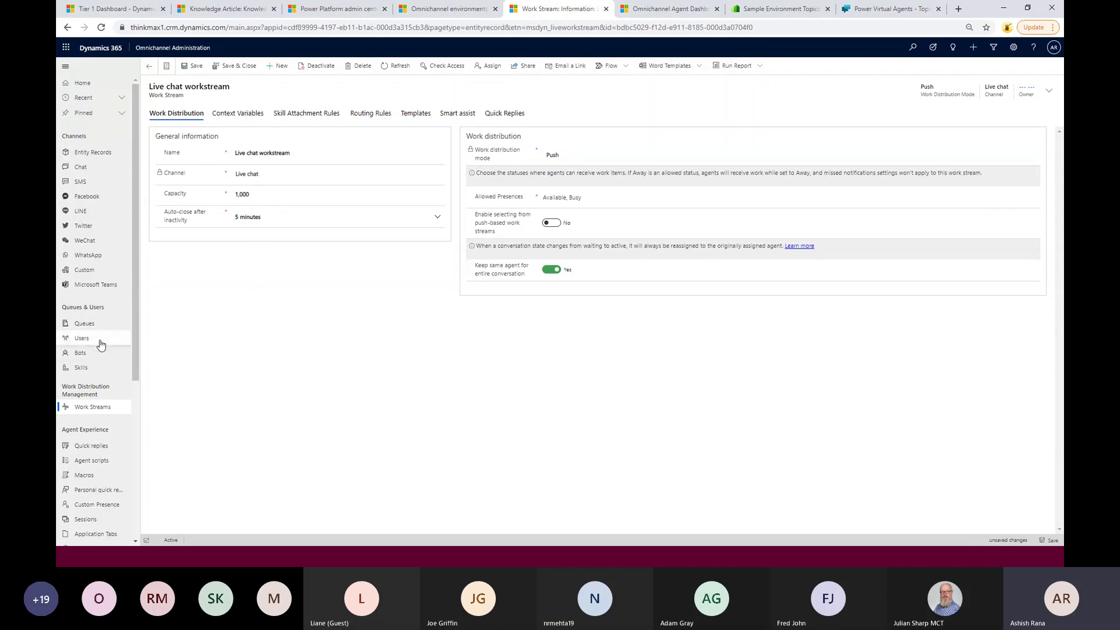
# Set the Live chat workstream's capacity back to 100.
pyautogui.click(259, 194)
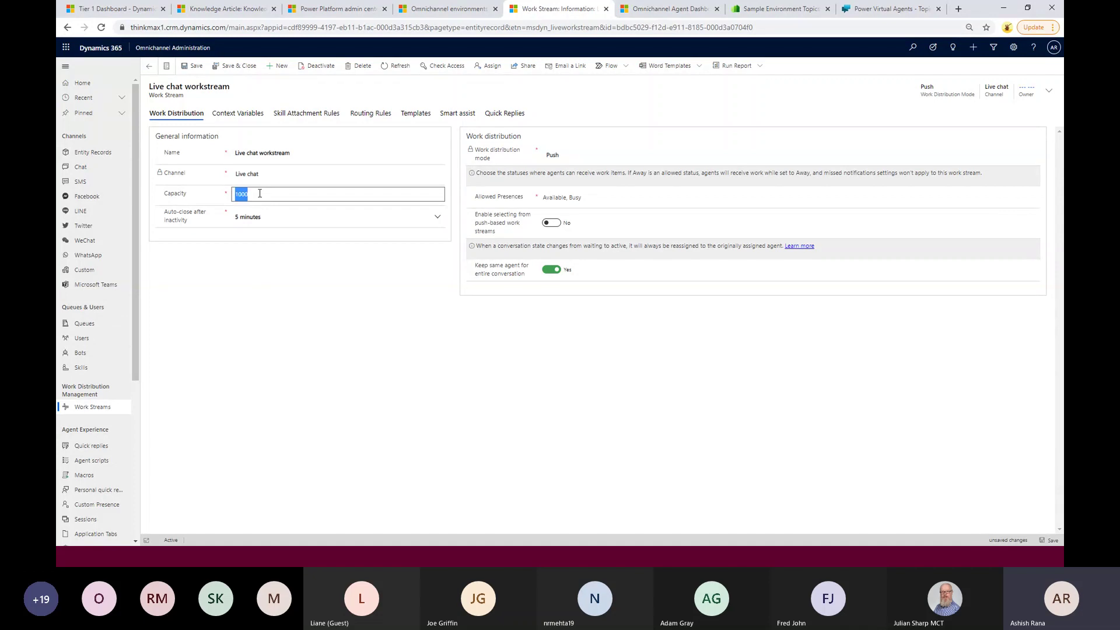
pyautogui.click(269, 193)
pyautogui.click(271, 215)
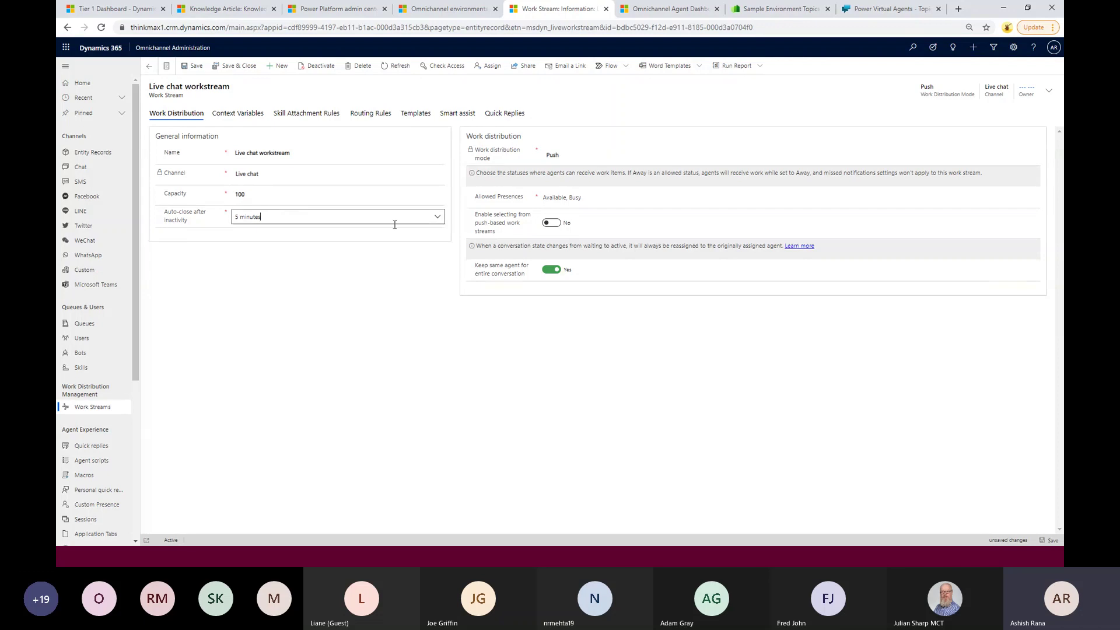
# Review the auto-close after inactivity durations without changing the selection, and save the Live chat workstream.
pyautogui.click(439, 219)
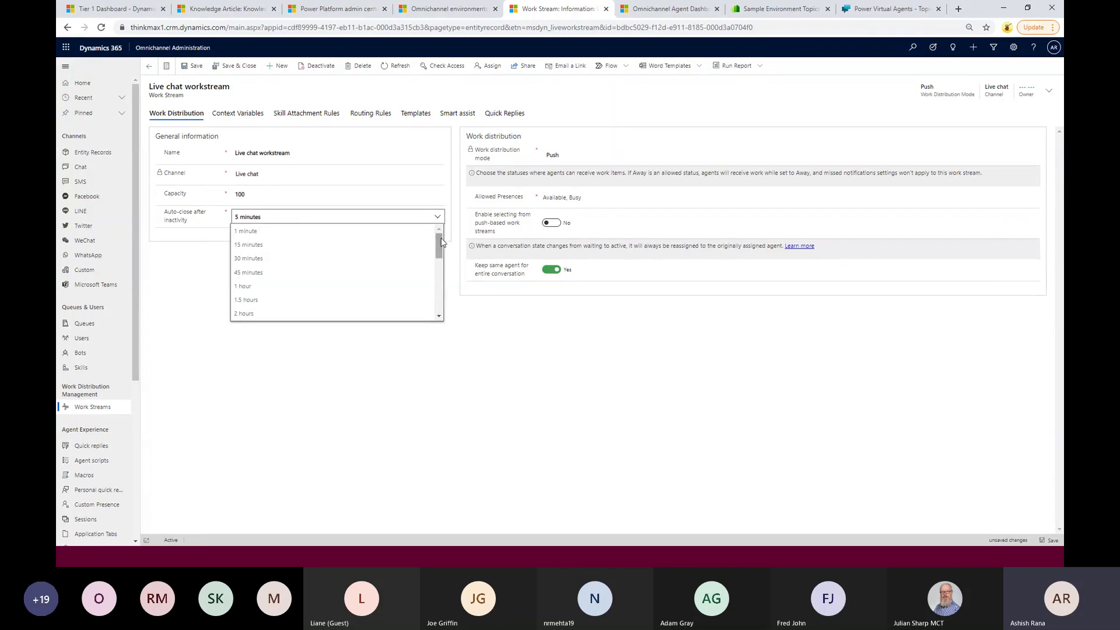
pyautogui.moveTo(441, 248); pyautogui.dragTo(441, 262)
pyautogui.click(480, 336)
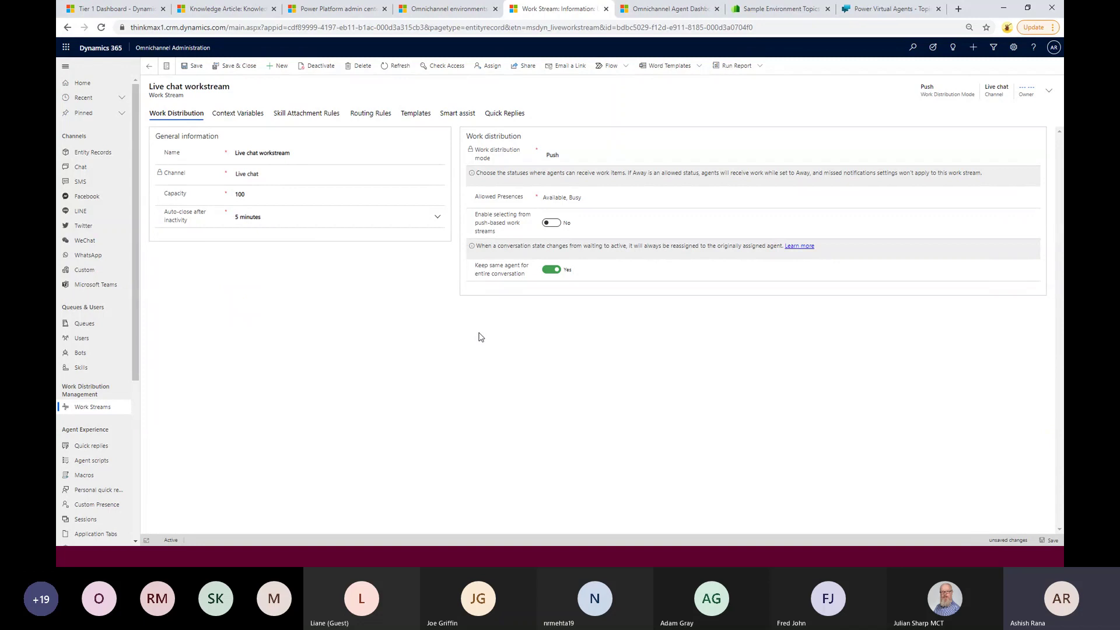
pyautogui.click(438, 217)
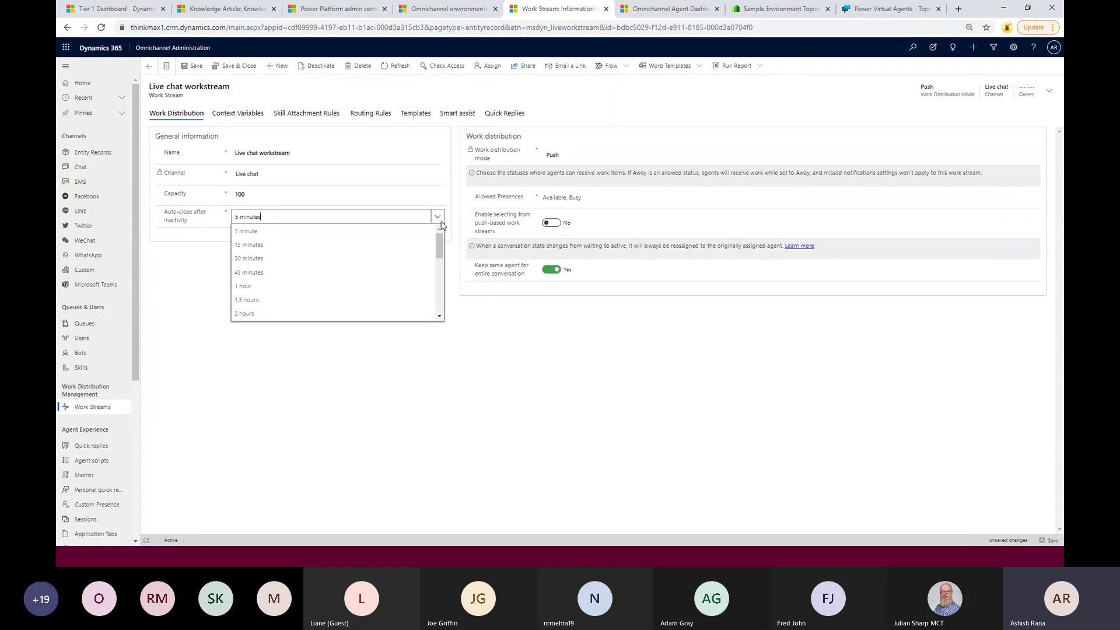
pyautogui.click(477, 332)
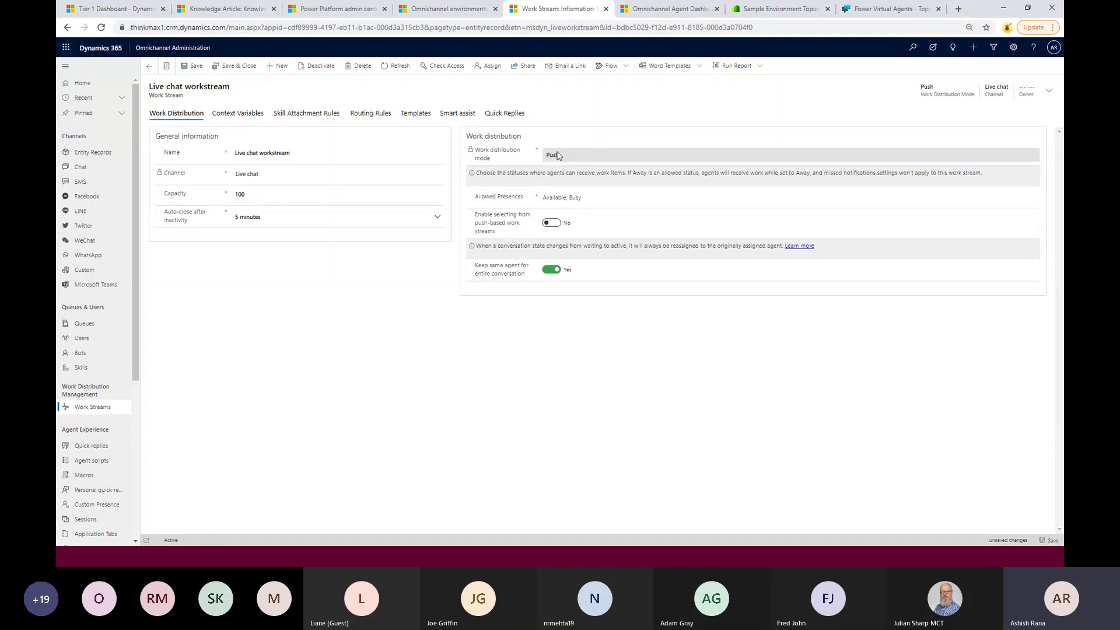
pyautogui.hotkey('ctrl', 's')
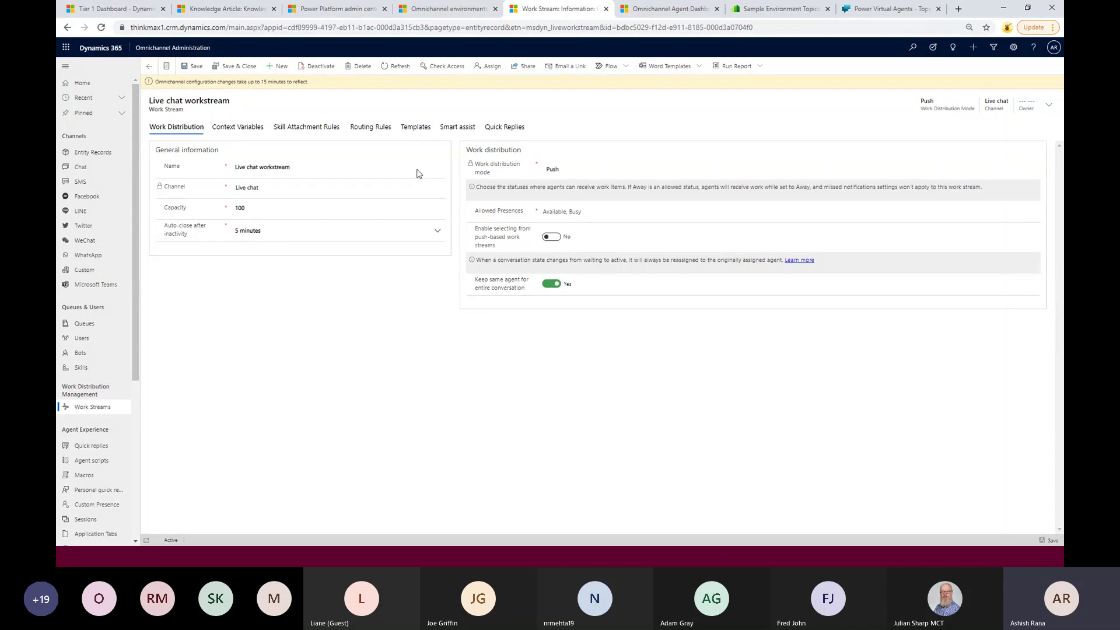
# Review the workstream's context variables, skill attachment rules and templates, with a brief look at the Omnichannel Agent Dashboard.
pyautogui.click(251, 129)
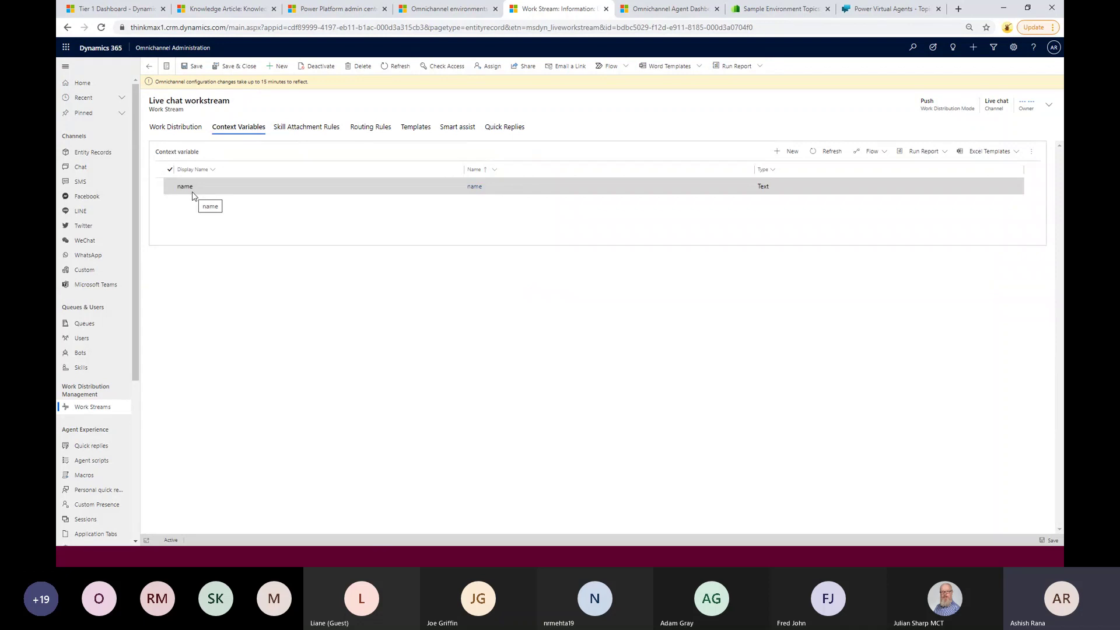
pyautogui.click(304, 127)
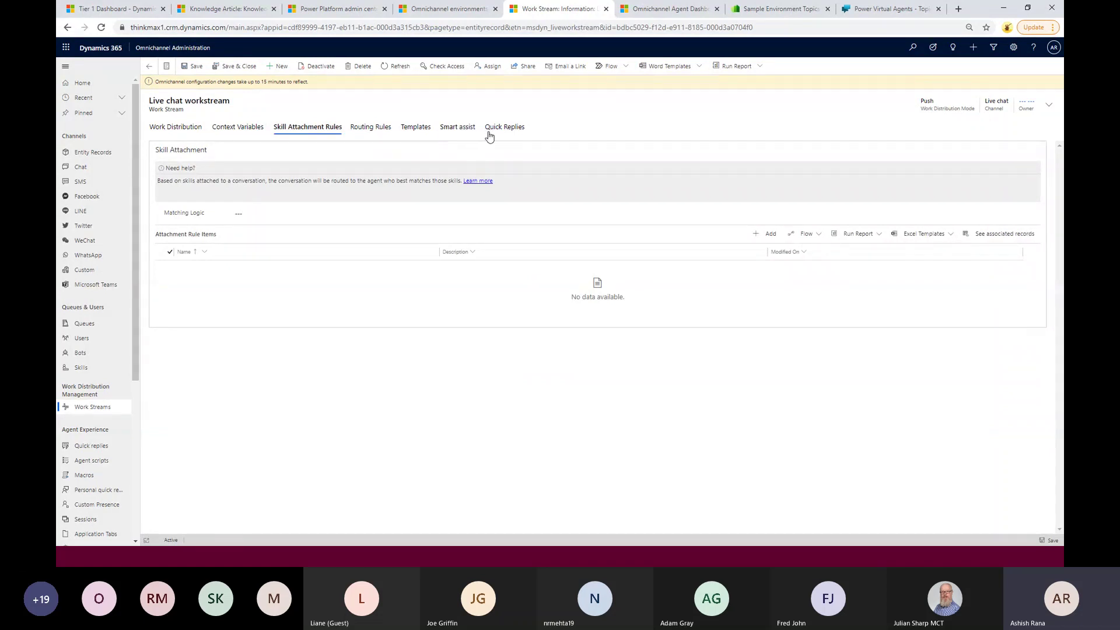
pyautogui.click(417, 127)
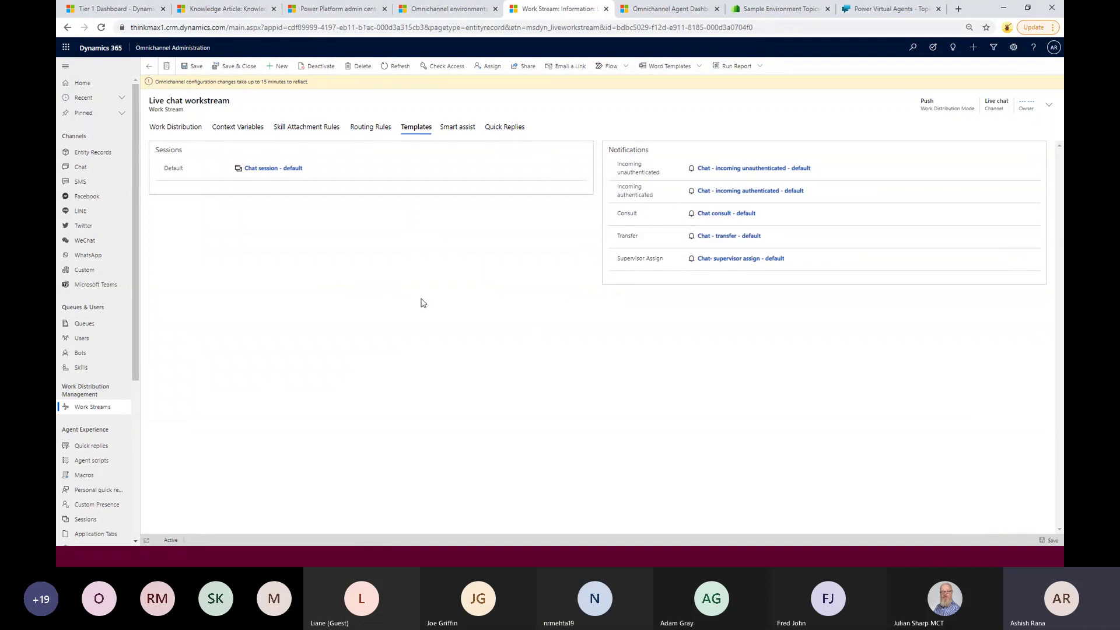
pyautogui.click(667, 11)
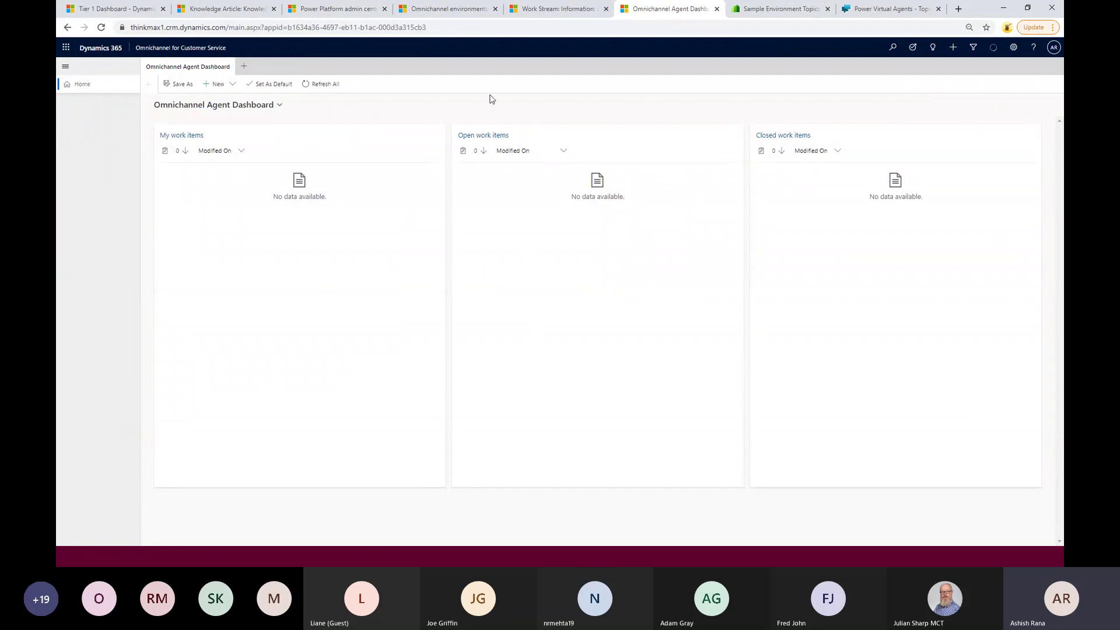
pyautogui.click(527, 16)
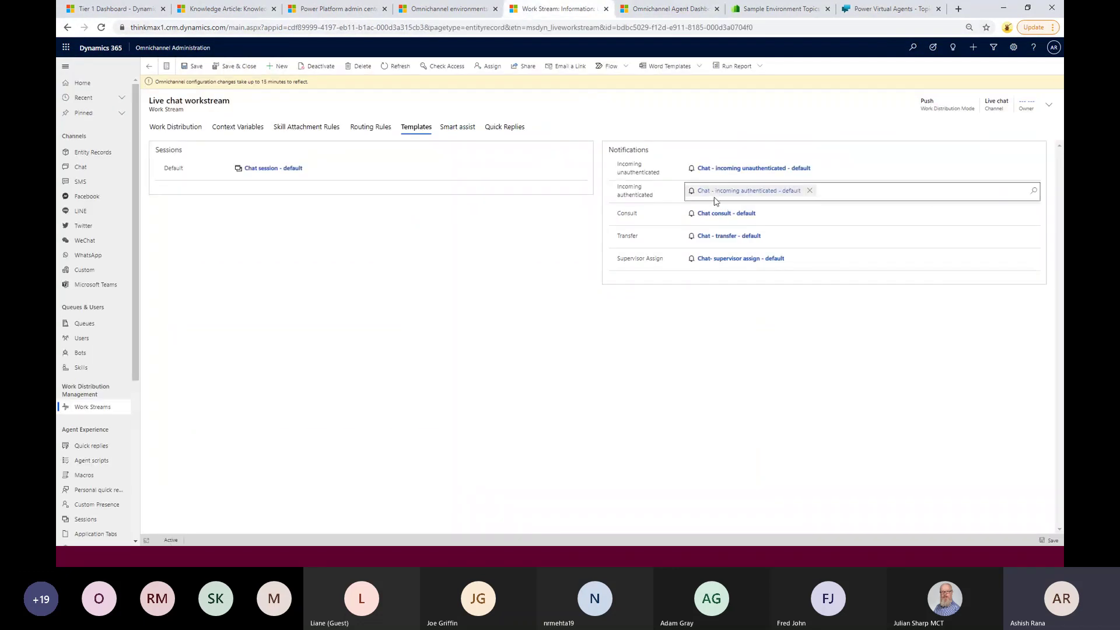
# Open the Chat - transfer - default notification template, check its timeout, and turn on automatic assignment of work items.
pyautogui.click(714, 237)
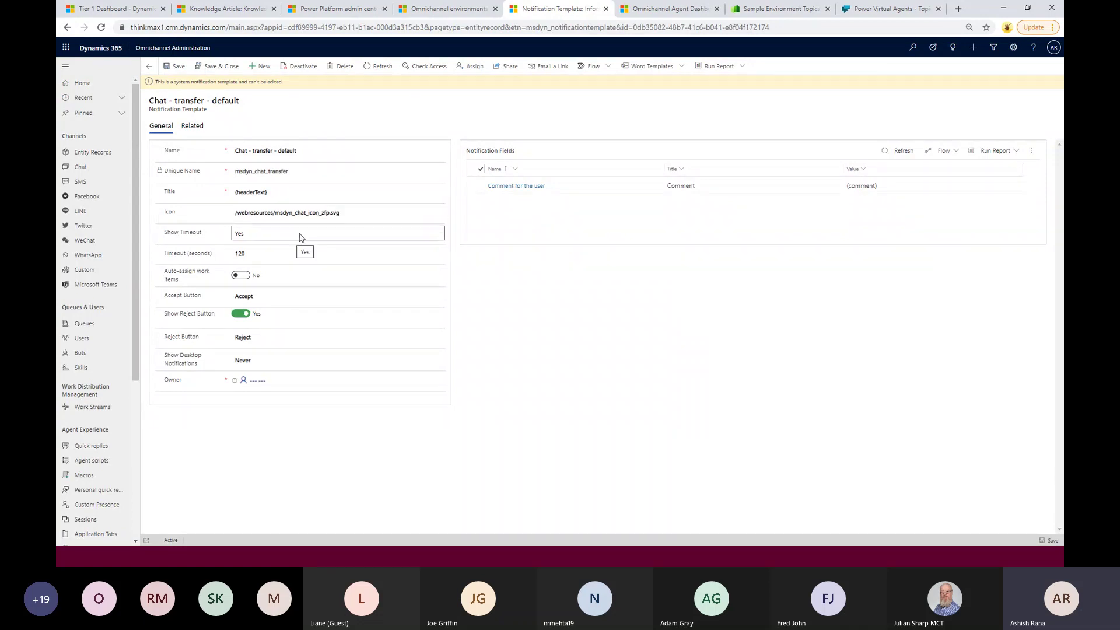
pyautogui.click(288, 254)
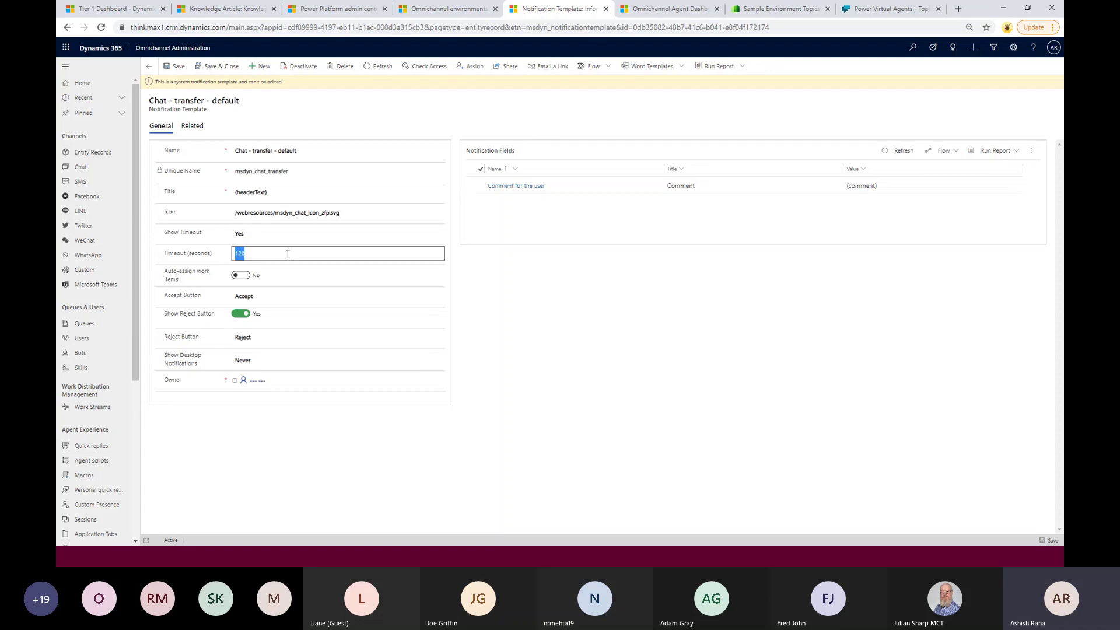
pyautogui.click(240, 276)
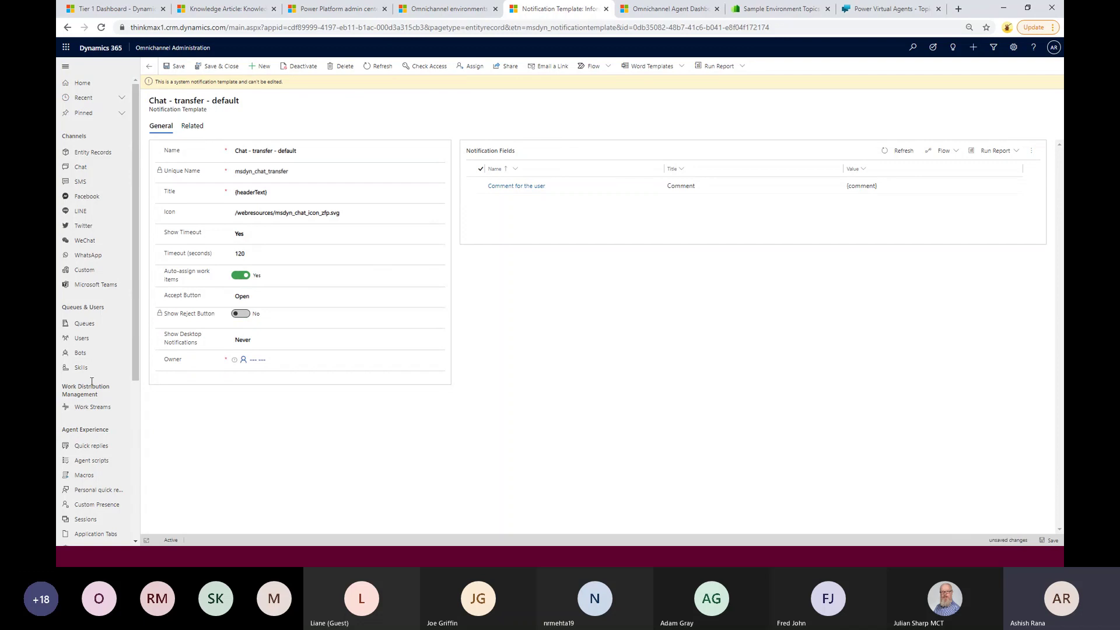
# Leave the notification template, discarding its unsaved changes, and view the personal quick replies configuration.
pyautogui.scroll(-3, 96, 348)
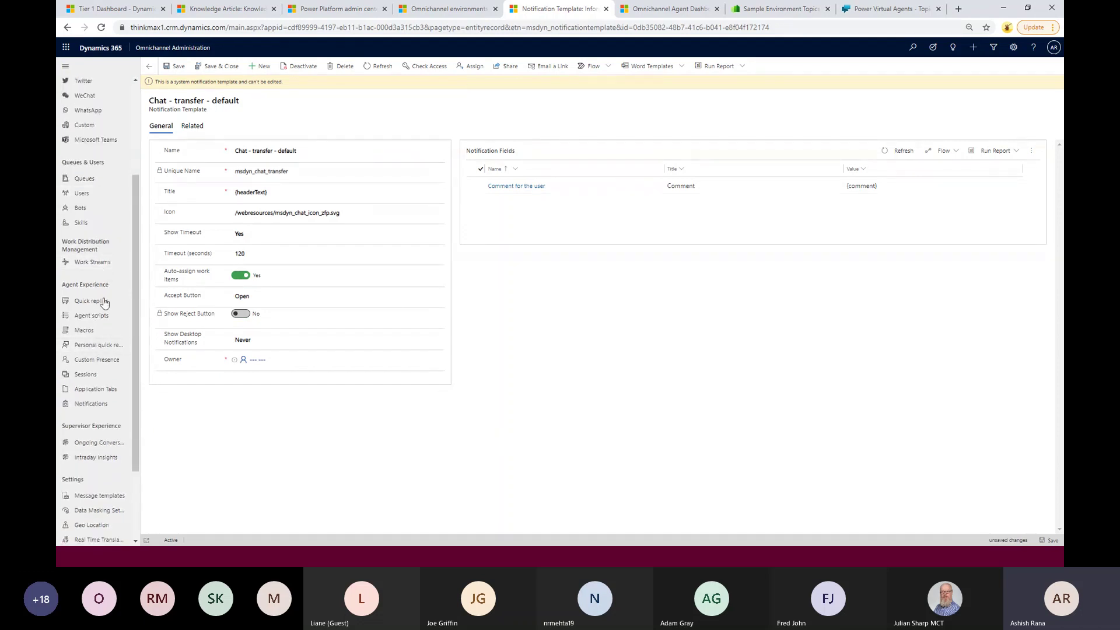
pyautogui.scroll(-1, 107, 400)
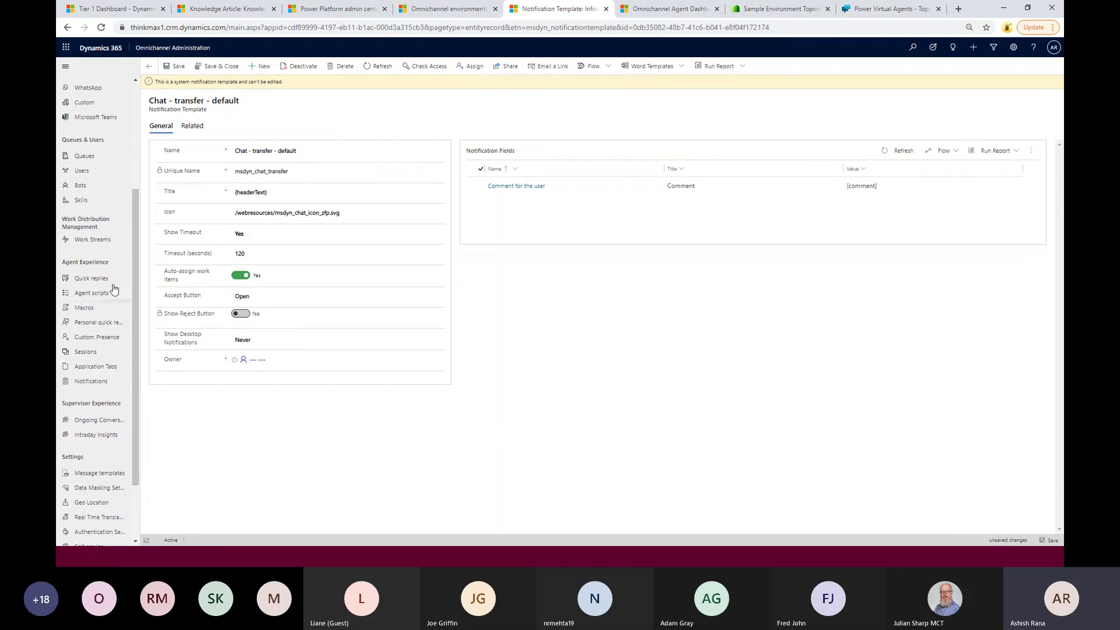
pyautogui.scroll(-1, 105, 367)
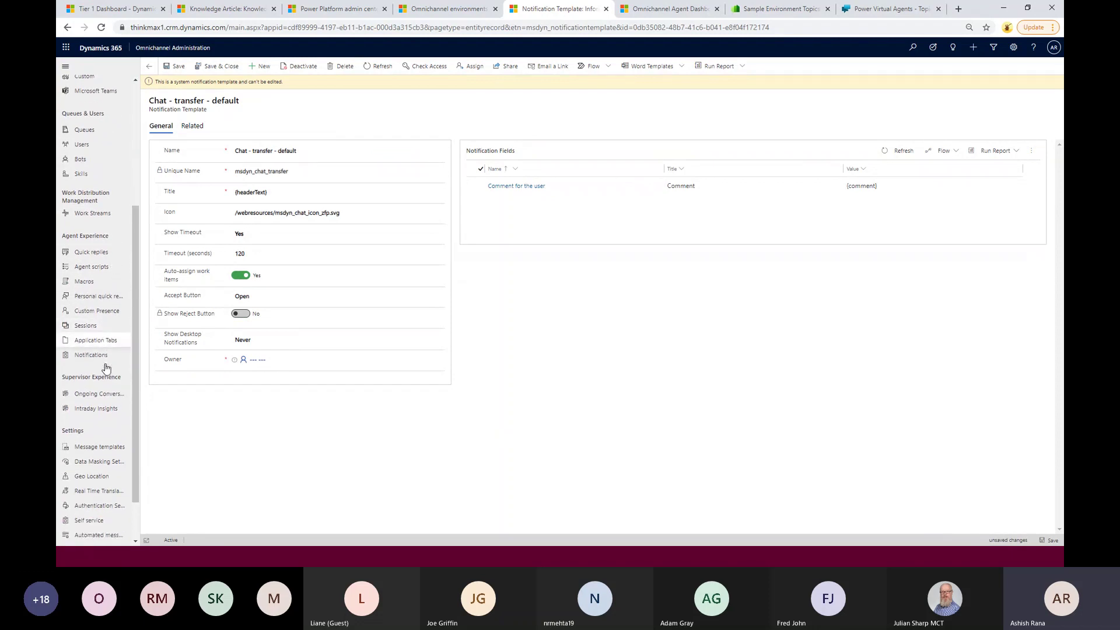
pyautogui.click(88, 310)
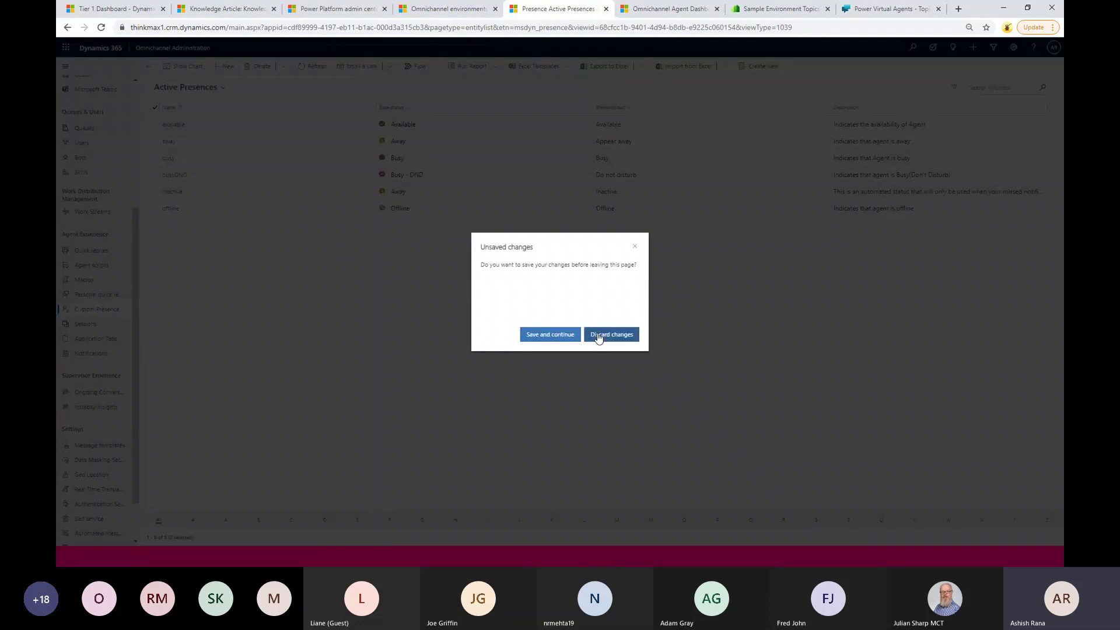
pyautogui.click(599, 334)
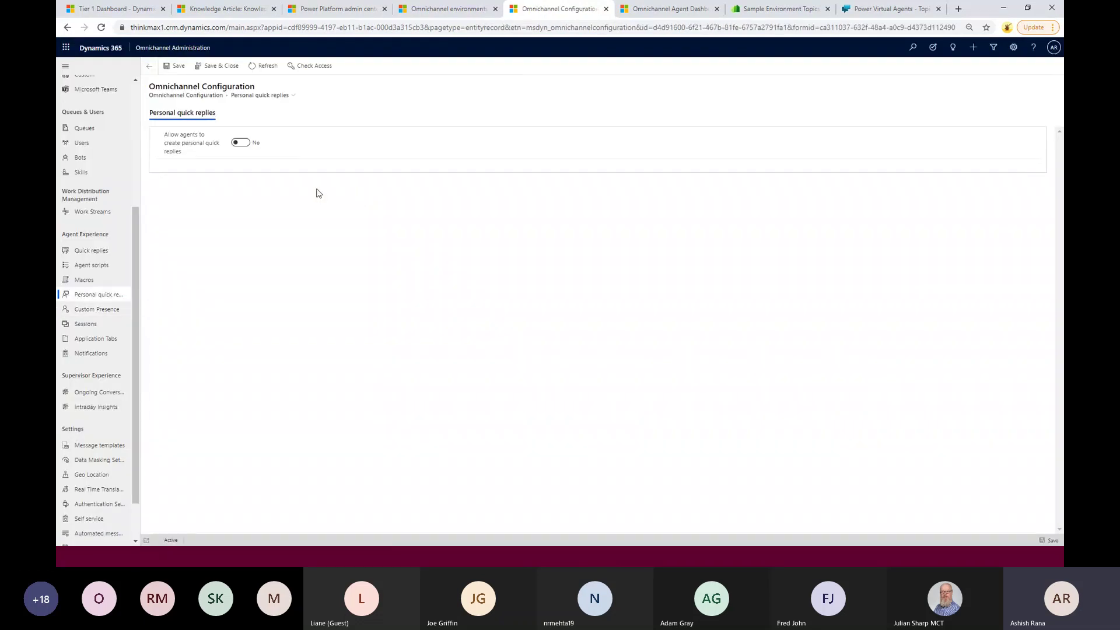
# Open the custom presences list to examine the agent statuses, and look over the remaining administration areas.
pyautogui.click(96, 309)
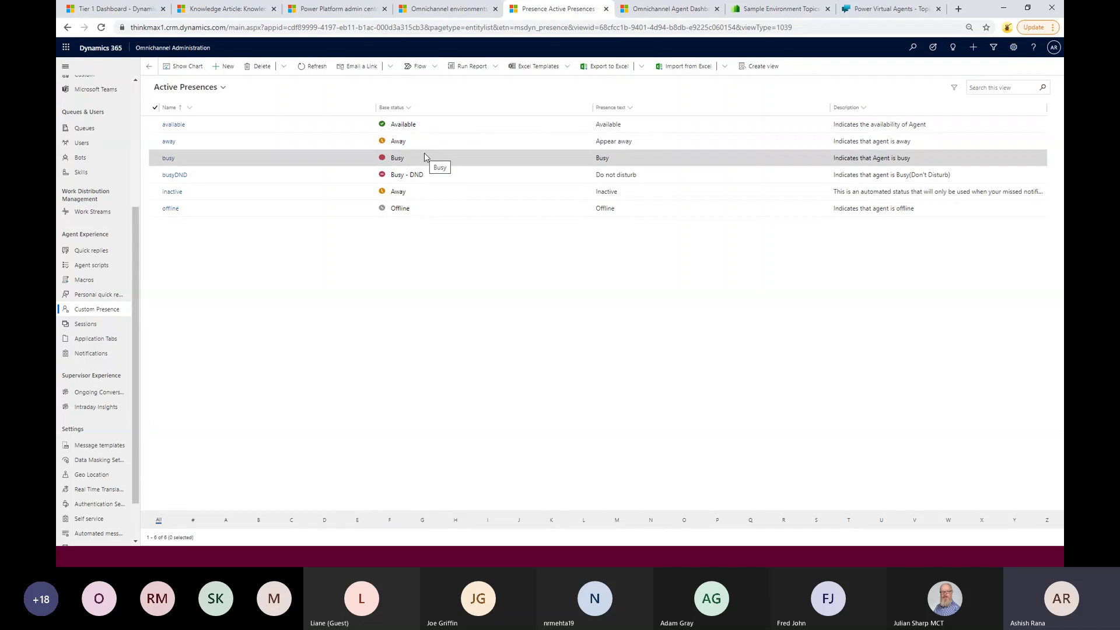
pyautogui.scroll(4, 79, 213)
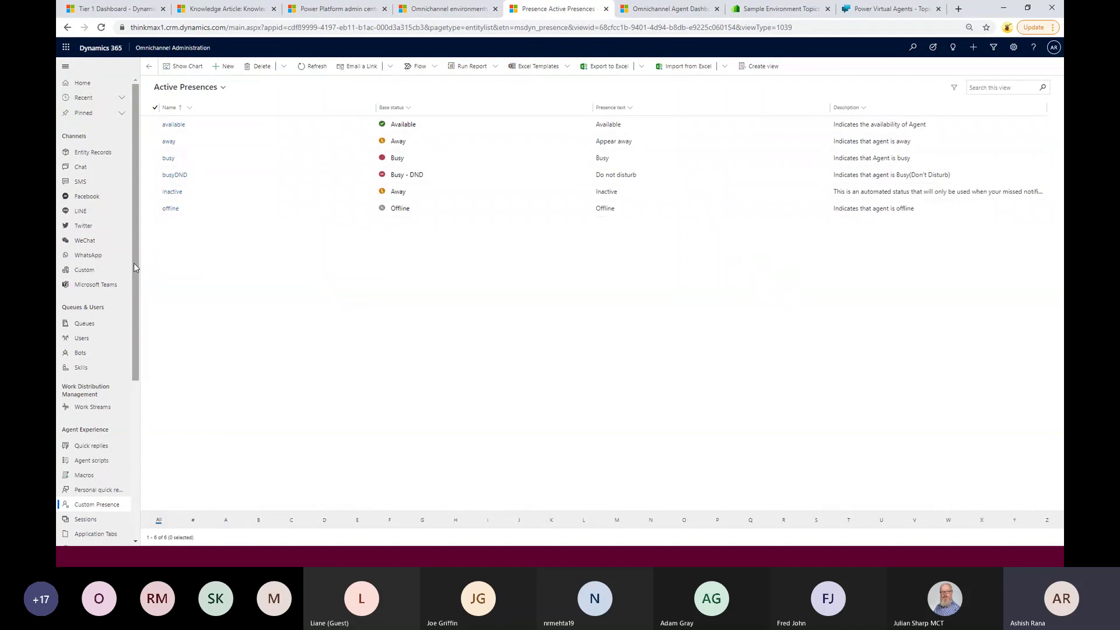
pyautogui.moveTo(134, 267); pyautogui.dragTo(143, 437)
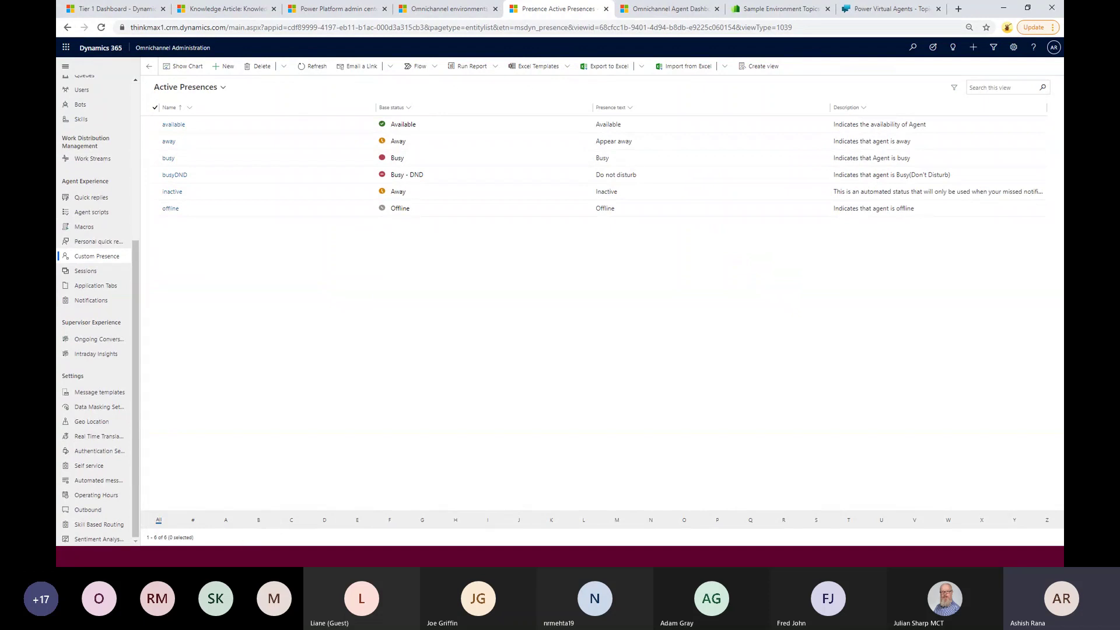
# Switch to the slide show, advance it to the Insights for Improvement slide, and return to the browser.
pyautogui.hotkey('alt', 'Tab')
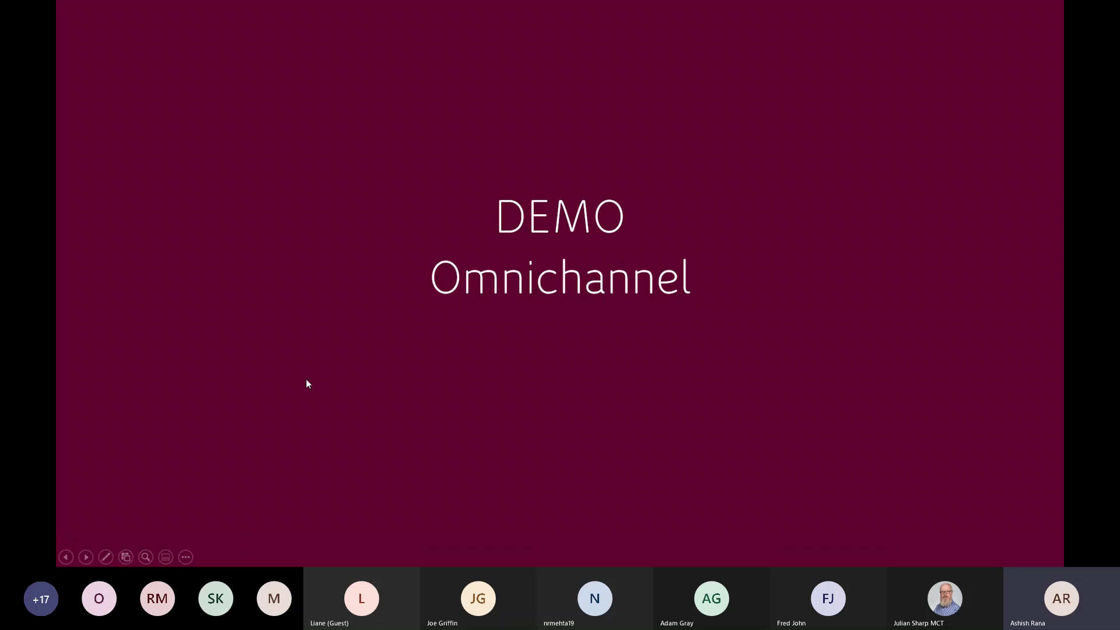
pyautogui.click(85, 557)
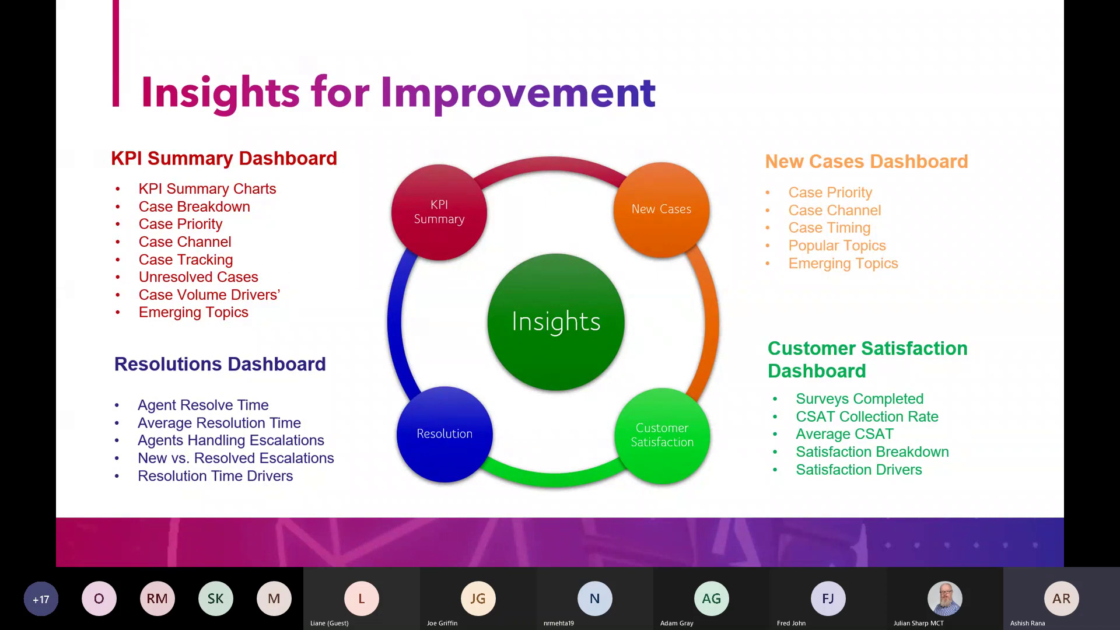
pyautogui.hotkey('alt', 'Tab')
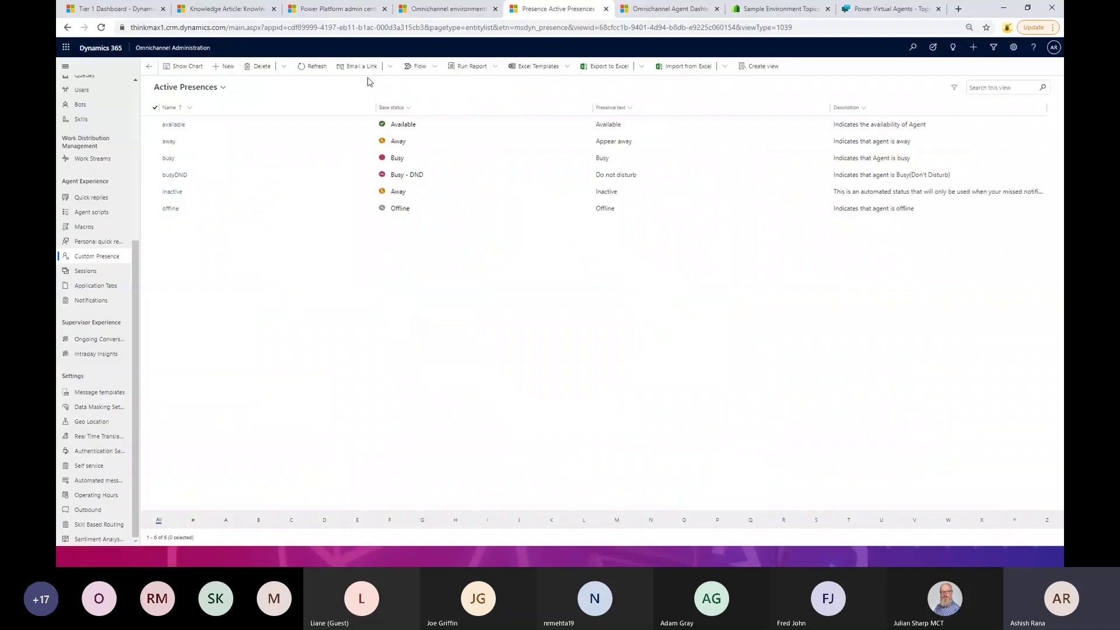
# In Customer Service Insights, open the Delivery service issues topic from the topics list and examine its analytics and Automate option.
pyautogui.click(779, 9)
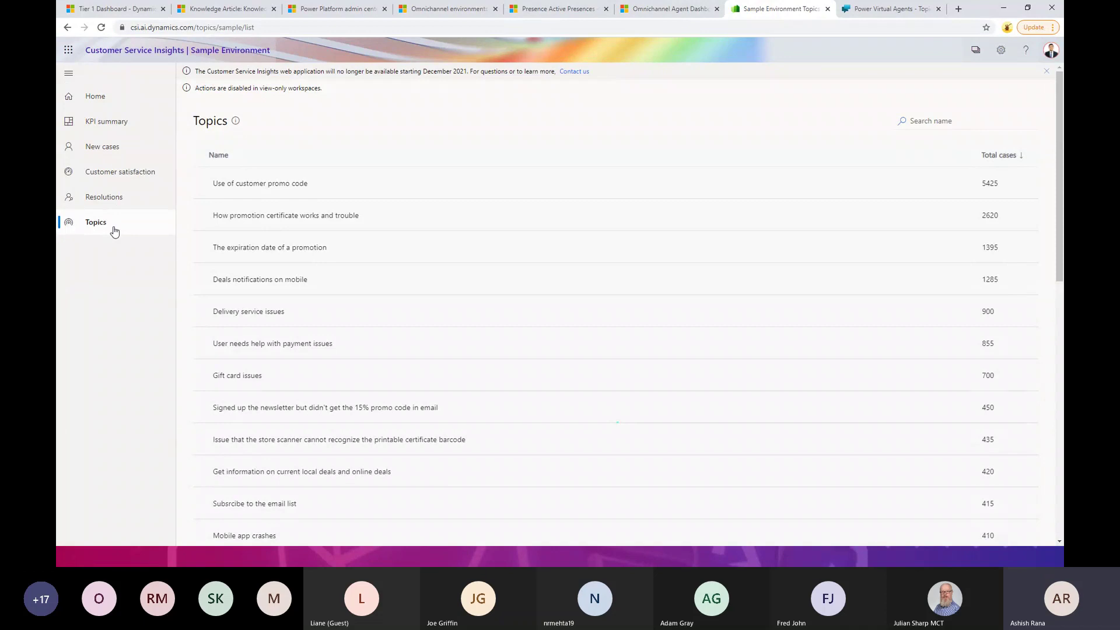
pyautogui.moveTo(590, 192)
pyautogui.click(280, 186)
pyautogui.click(256, 311)
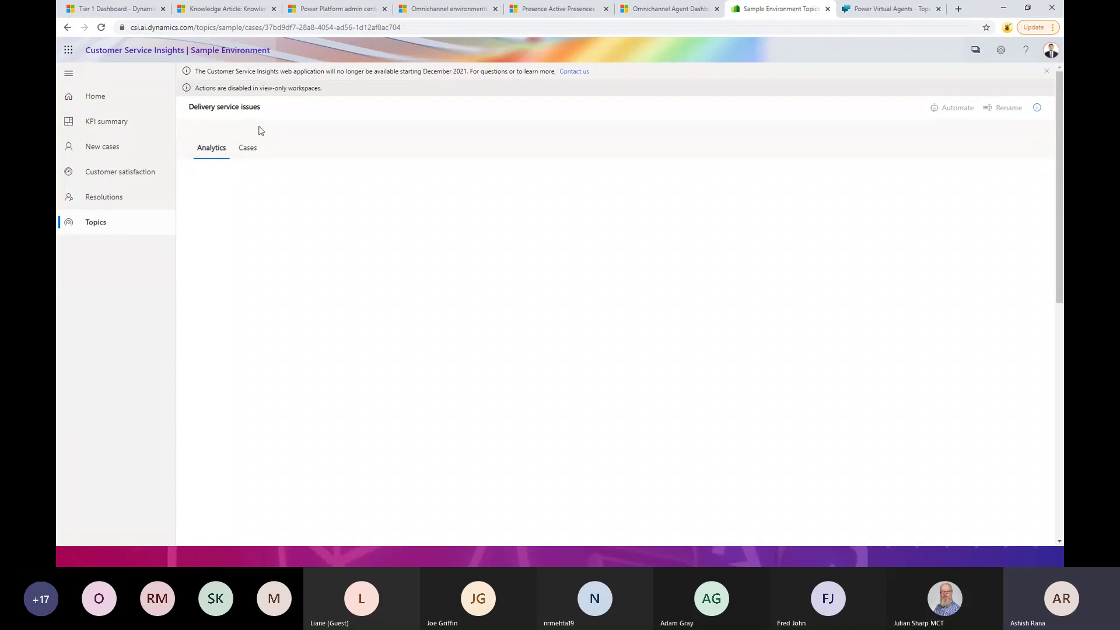
pyautogui.moveTo(947, 111)
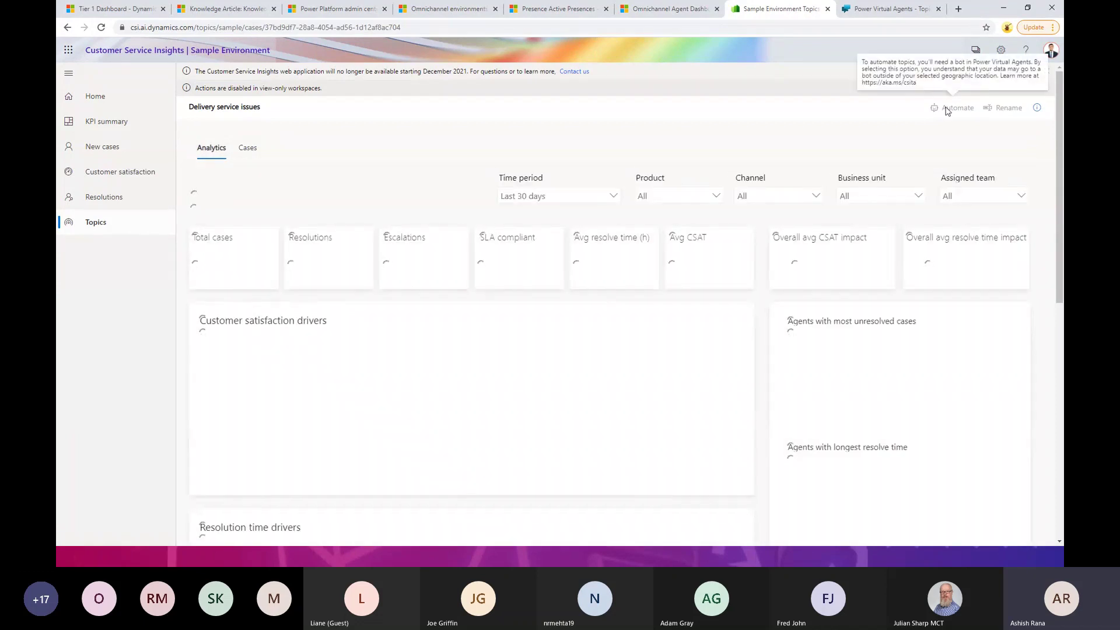
# Switch to Power Virtual Agents, open Lesson 1 - A simple topic in the authoring canvas, and delete its End of Conversation node.
pyautogui.click(869, 13)
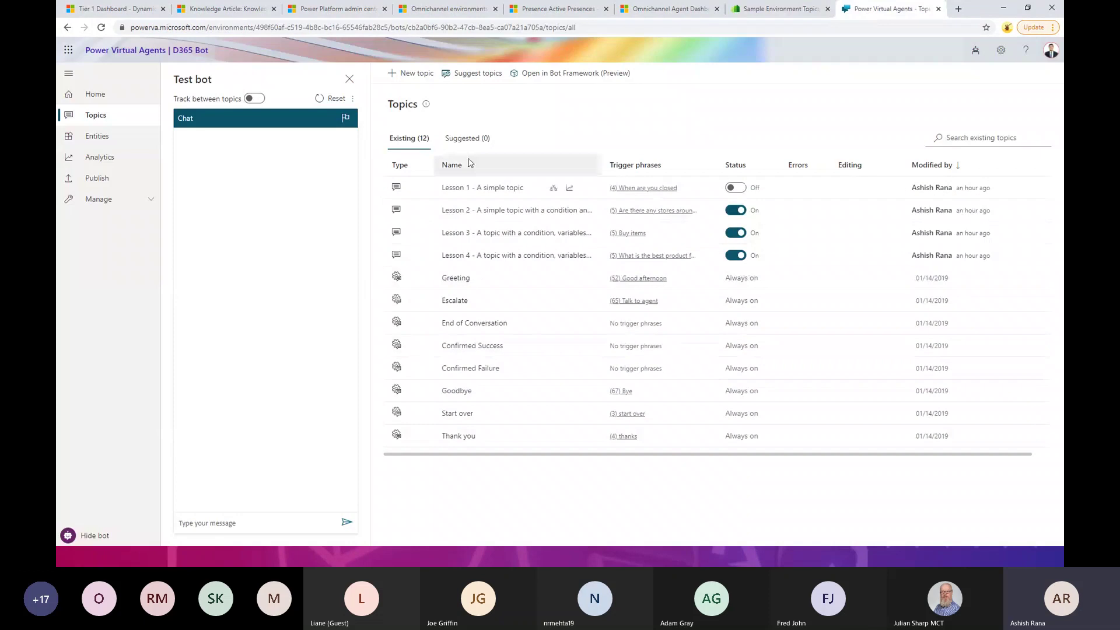
pyautogui.click(552, 187)
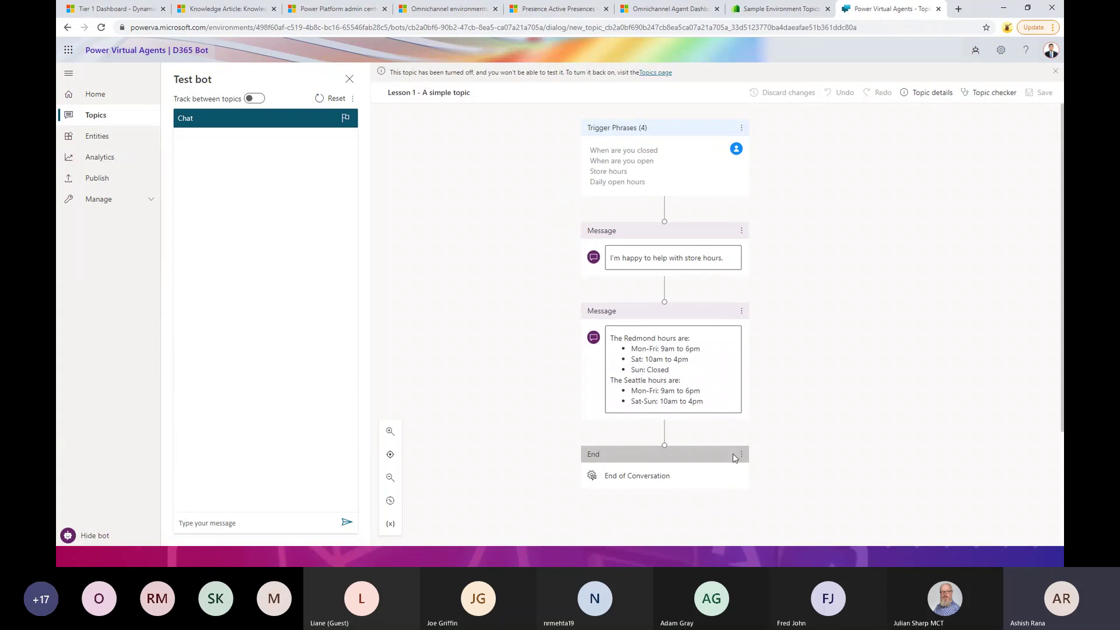
pyautogui.click(665, 432)
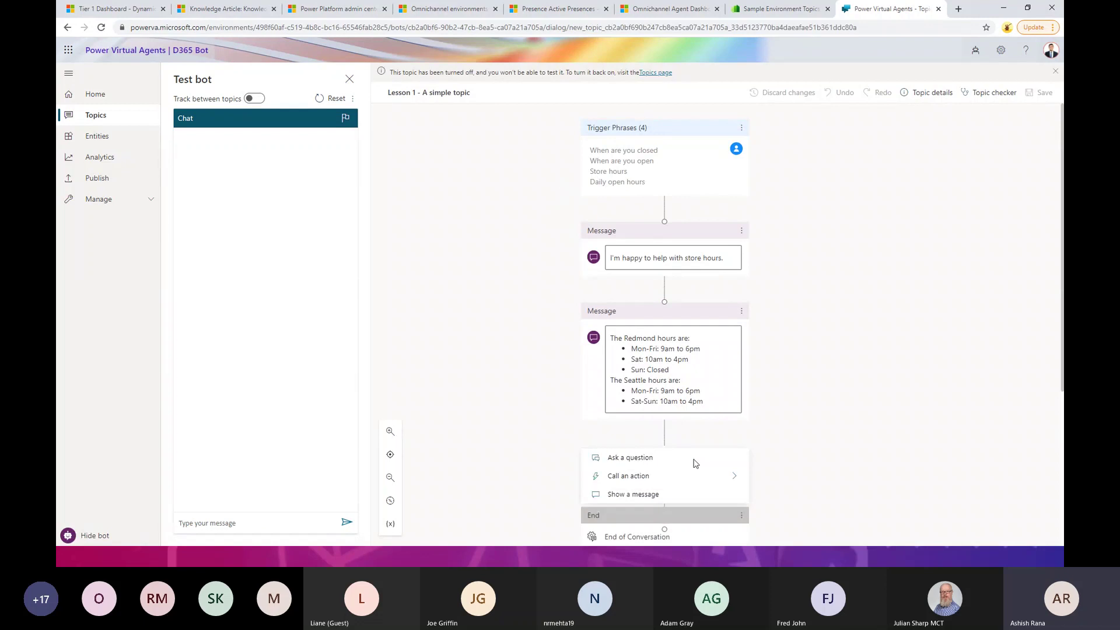
pyautogui.scroll(-4, 867, 375)
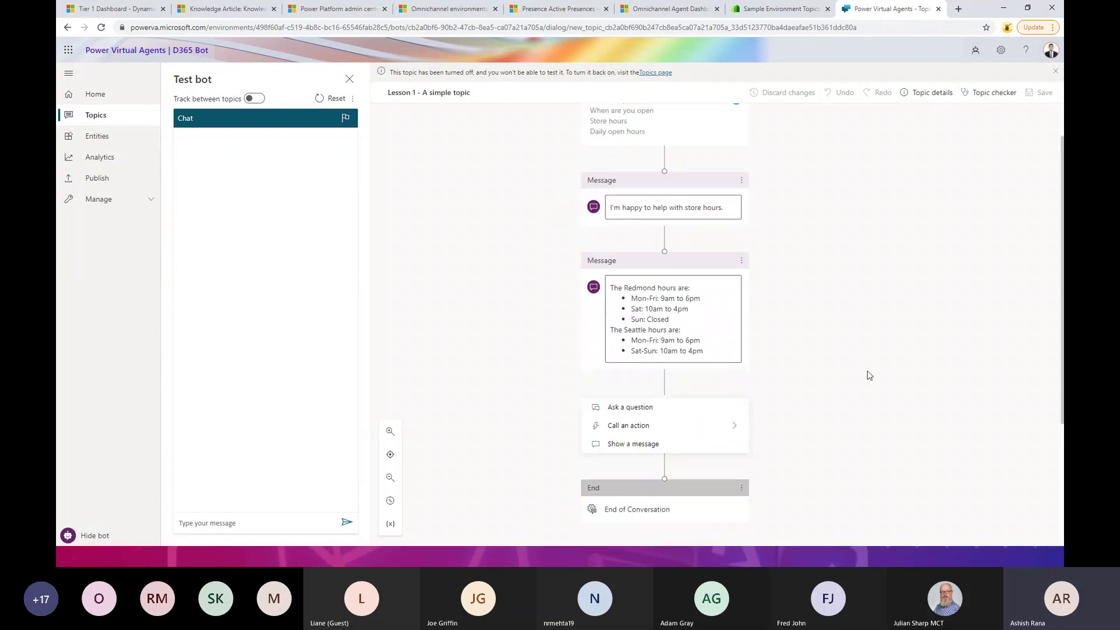
pyautogui.click(741, 392)
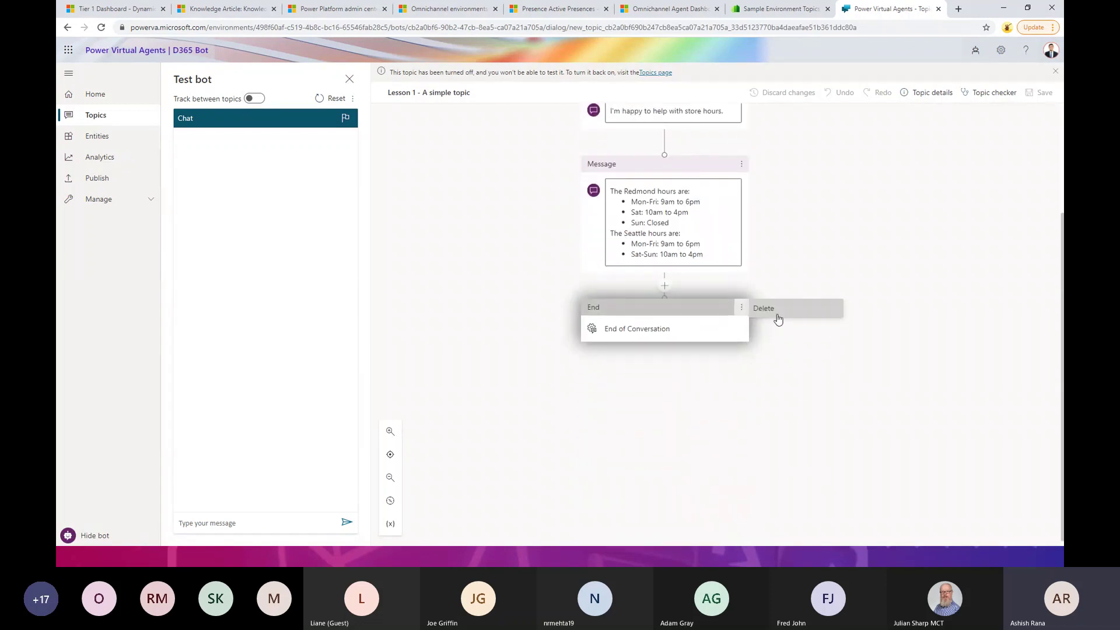
pyautogui.click(776, 327)
# End the conversation with a Transfer To Agent node after the store hours message, and read the node's hand-off information.
pyautogui.click(668, 340)
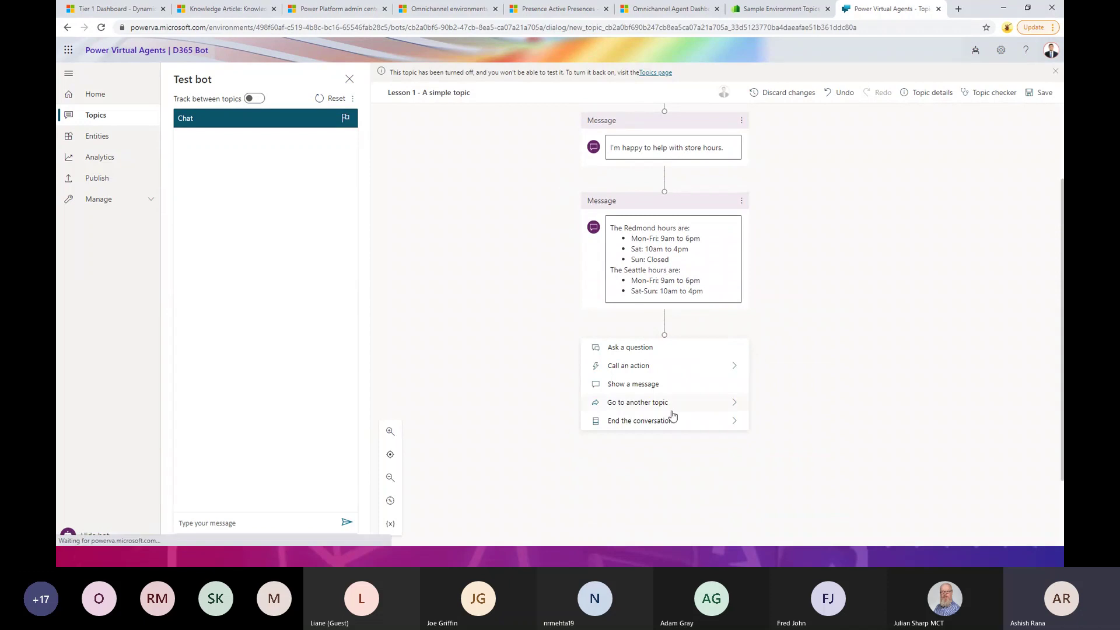
pyautogui.moveTo(671, 420)
pyautogui.click(775, 443)
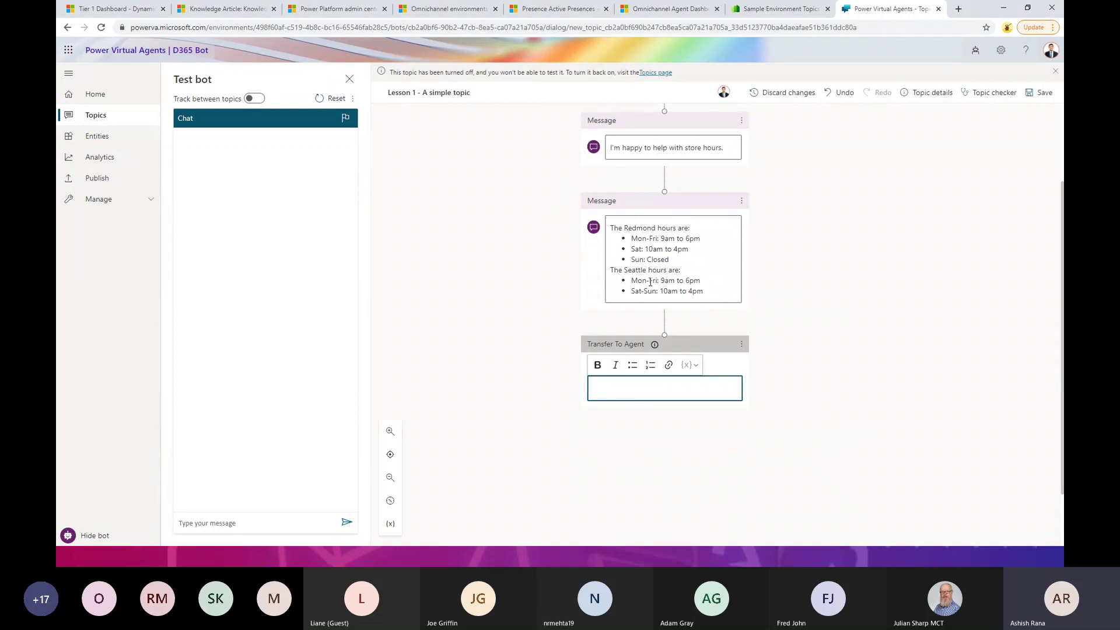
pyautogui.click(640, 390)
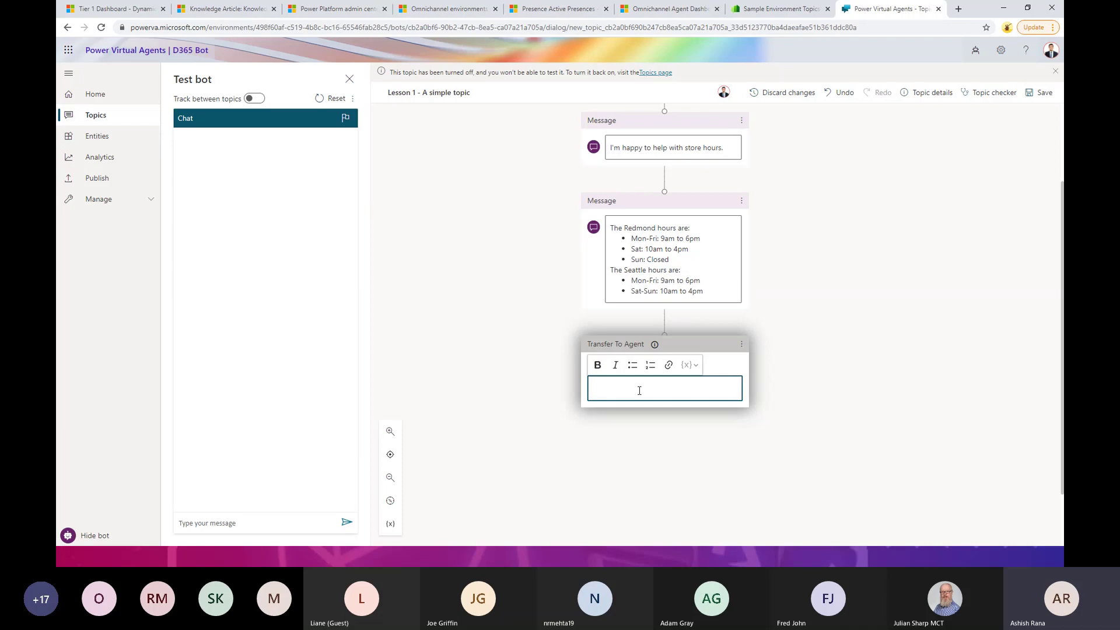
pyautogui.click(499, 410)
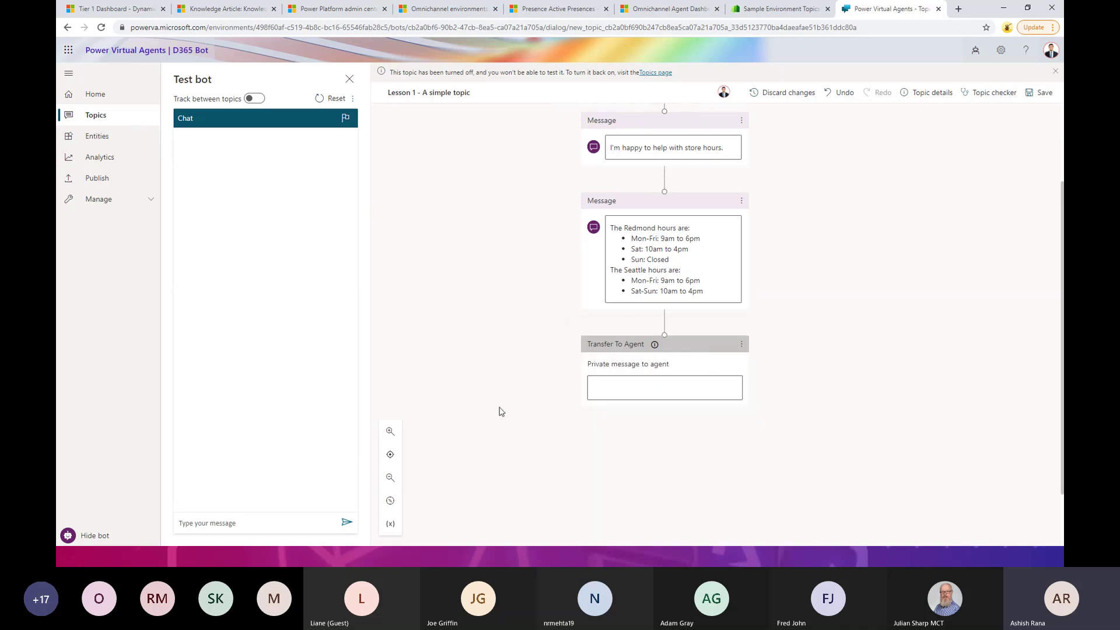
pyautogui.click(672, 383)
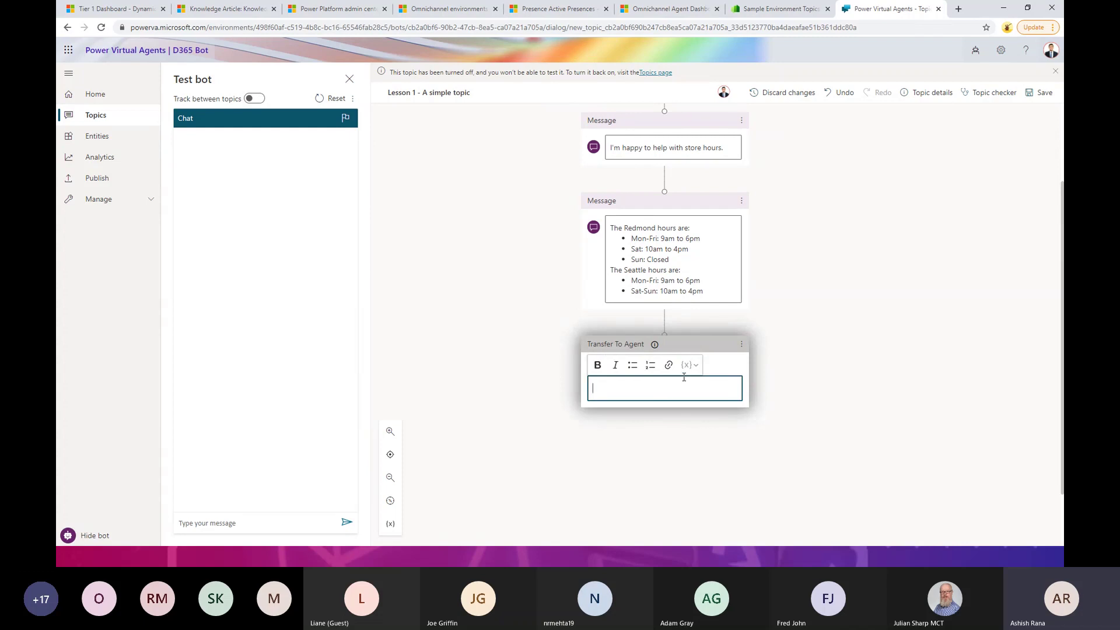
pyautogui.click(655, 344)
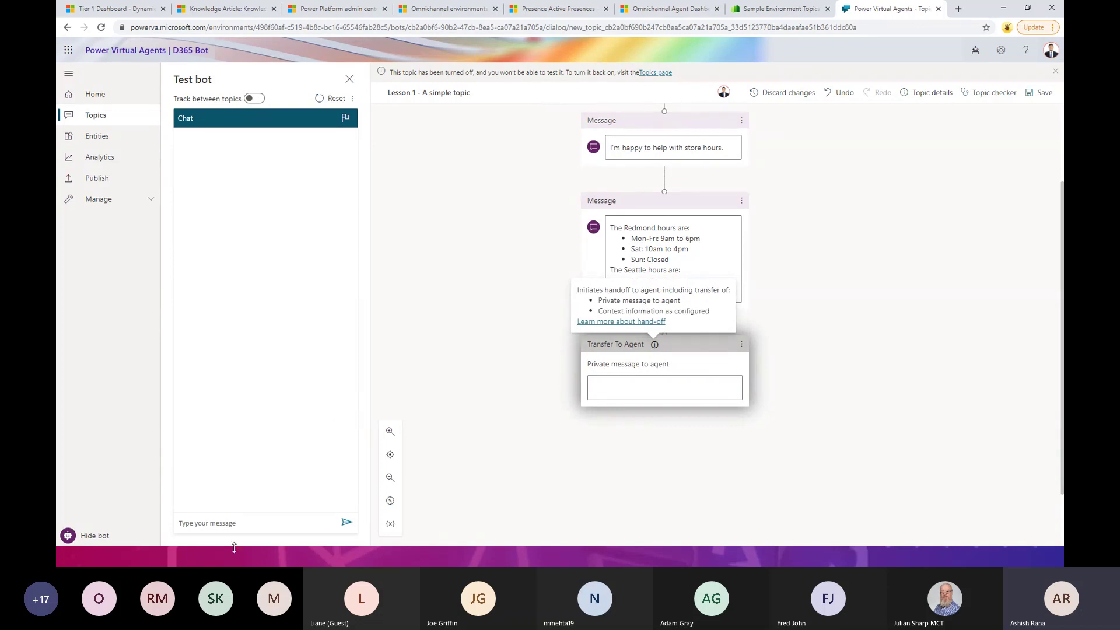
# Look briefly at the Insights for Improvement slide and view the Resolutions dashboard in Customer Service Insights.
pyautogui.hotkey('alt', 'Tab')
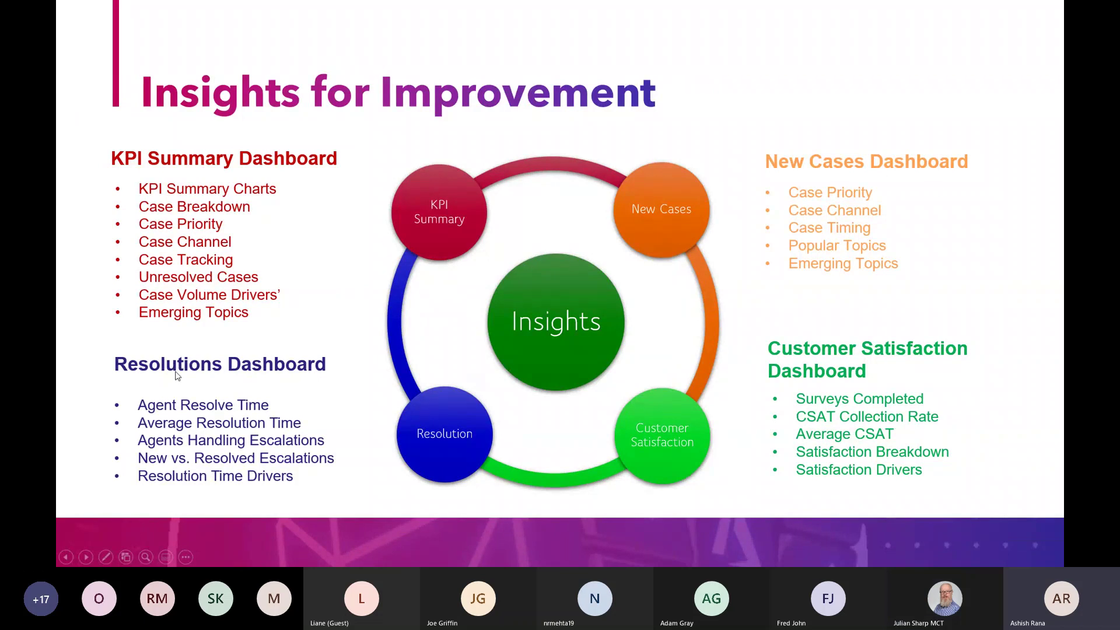
pyautogui.hotkey('alt', 'Tab')
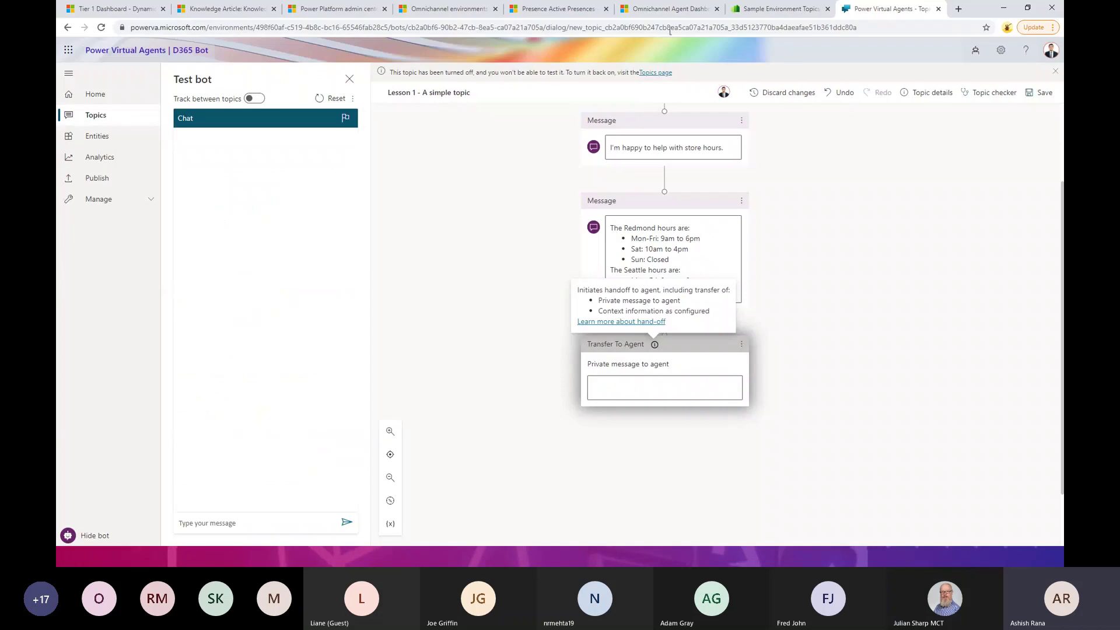
pyautogui.click(758, 13)
pyautogui.click(115, 197)
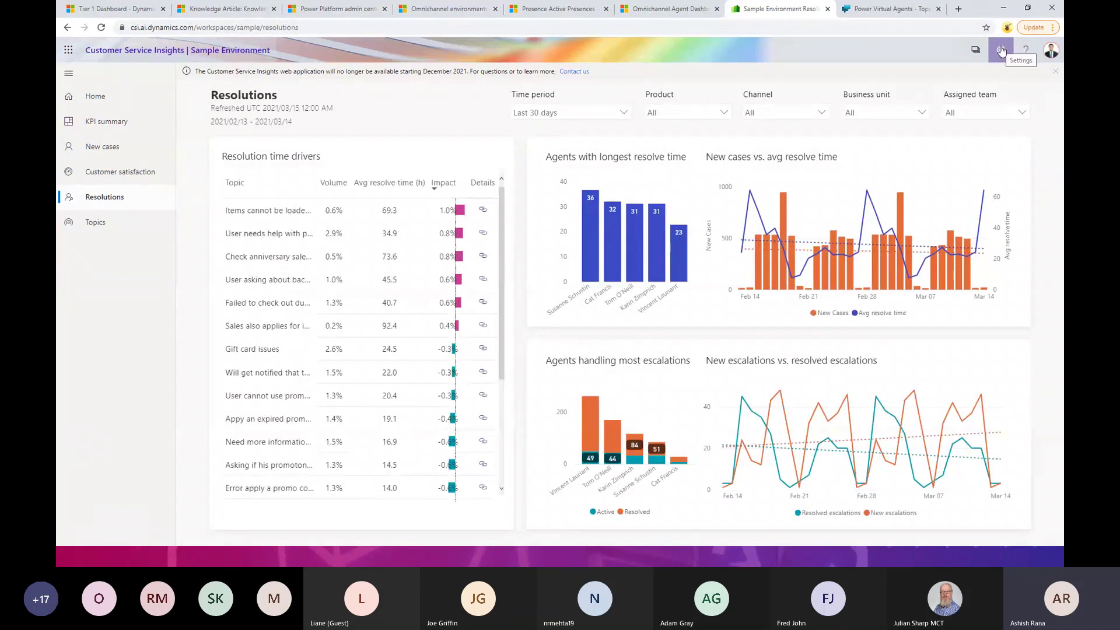
# Switch to the slide show and advance to the closing Thank You slide.
pyautogui.hotkey('alt', 'Tab')
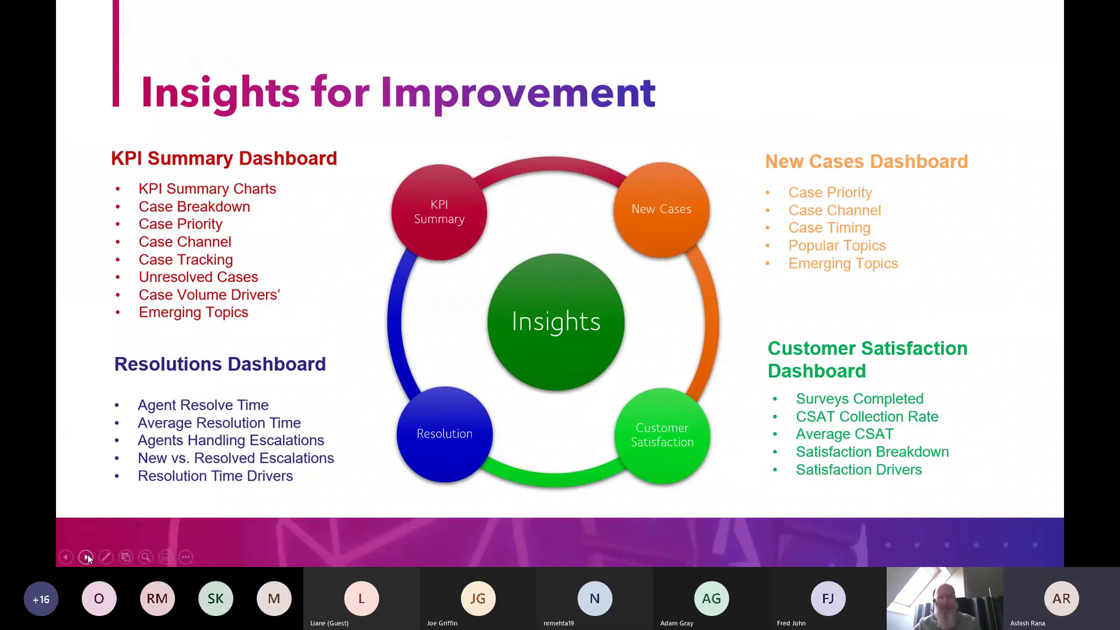
pyautogui.click(86, 556)
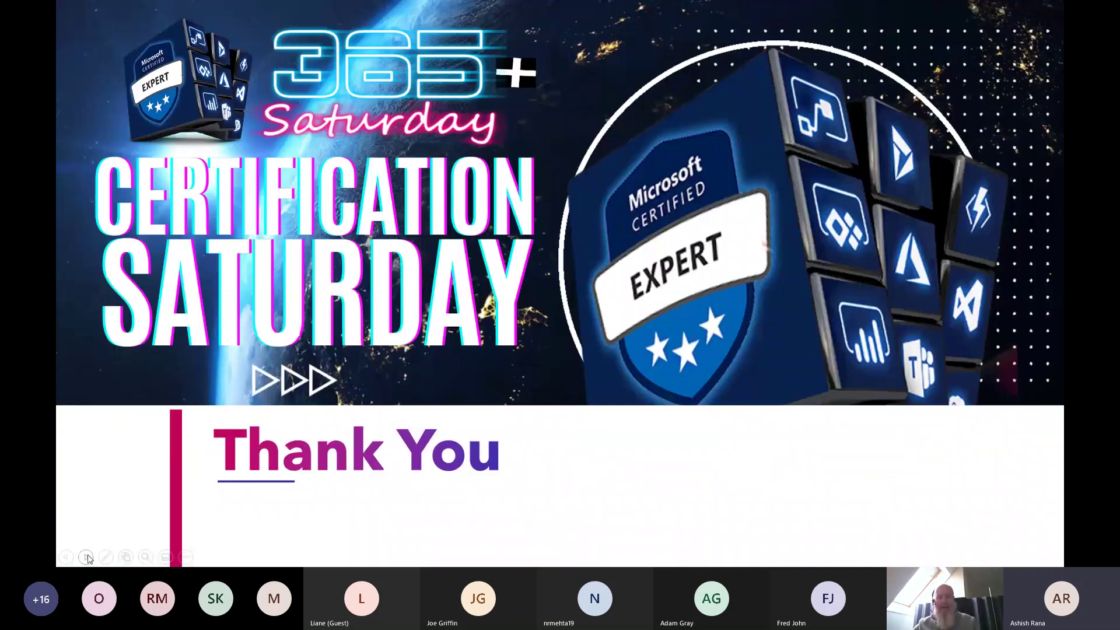